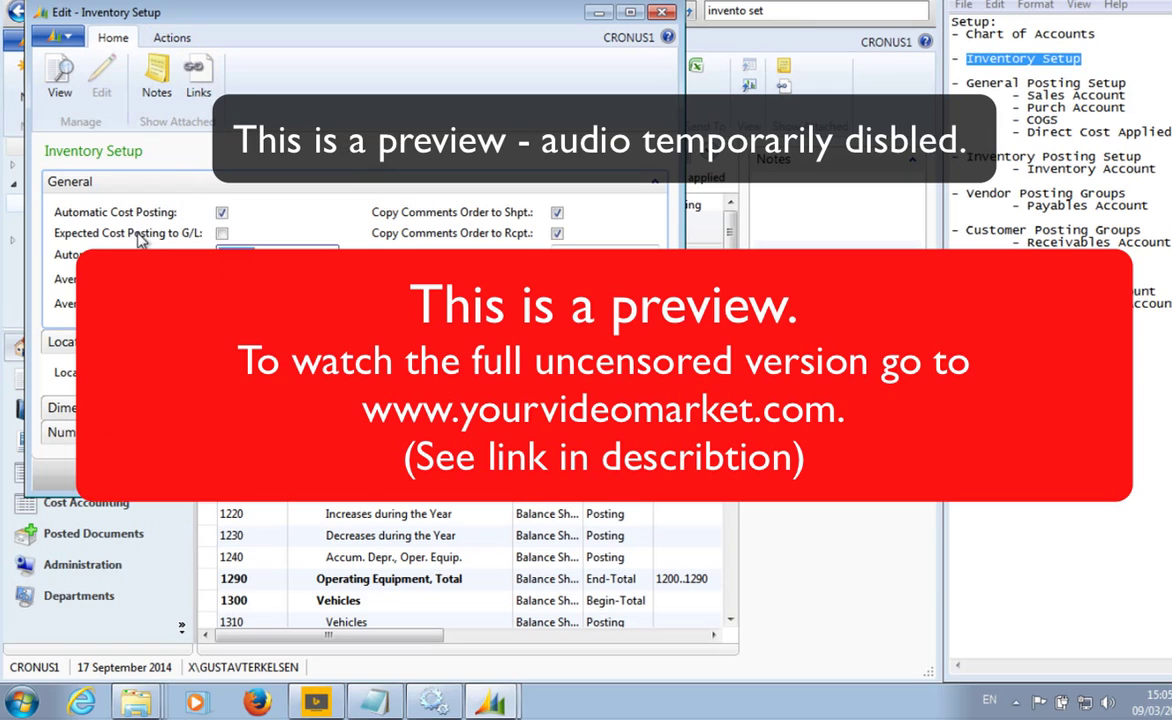
# Step: Close the Inventory Setup page and mark the General Posting Setup entry in the setup notes
pyautogui.click(228, 252)
pyautogui.click(662, 12)
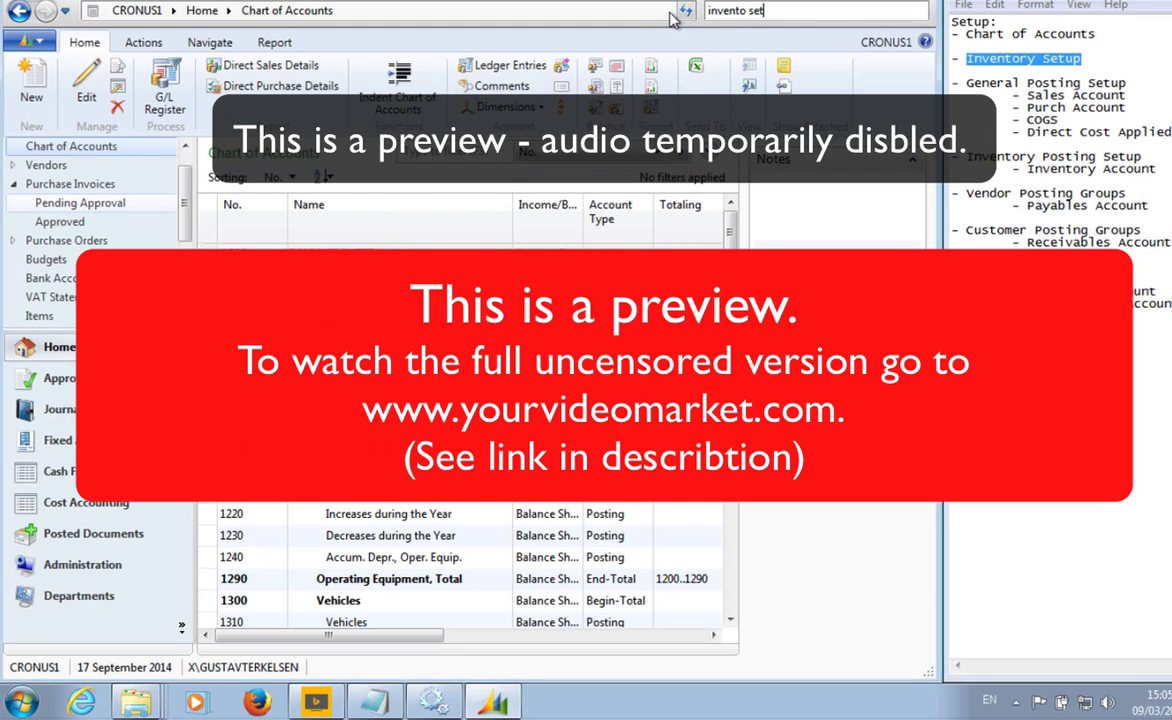
pyautogui.click(1000, 80)
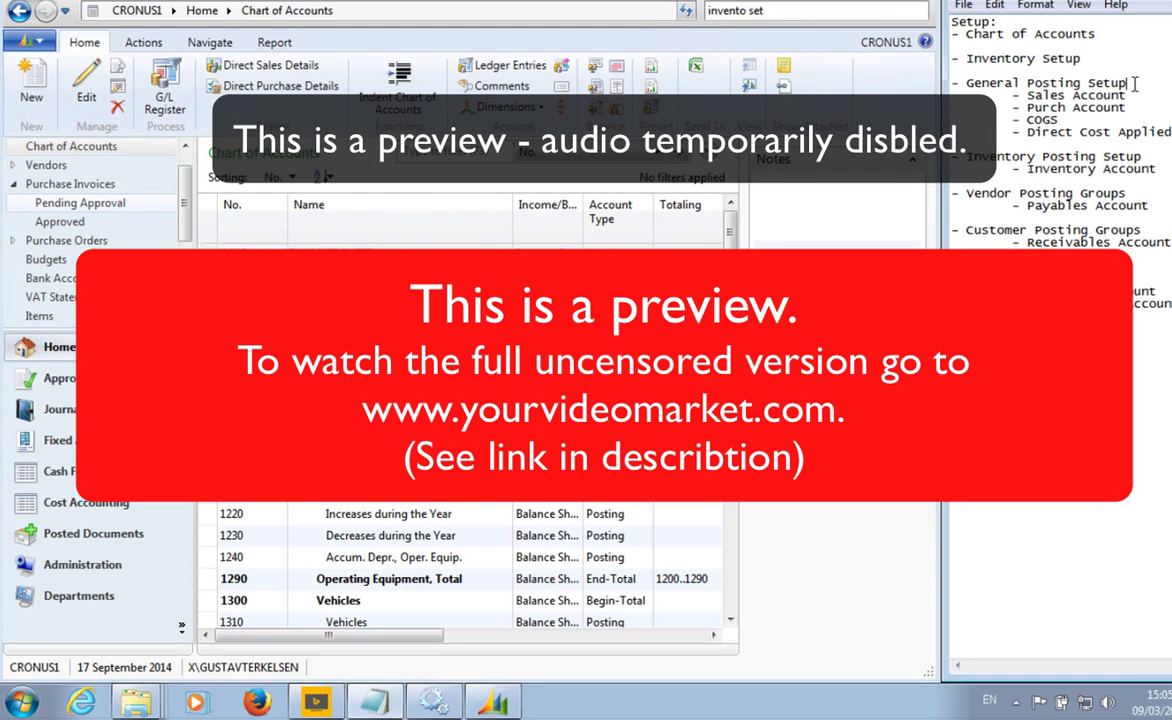
pyautogui.moveTo(1127, 84); pyautogui.dragTo(966, 84)
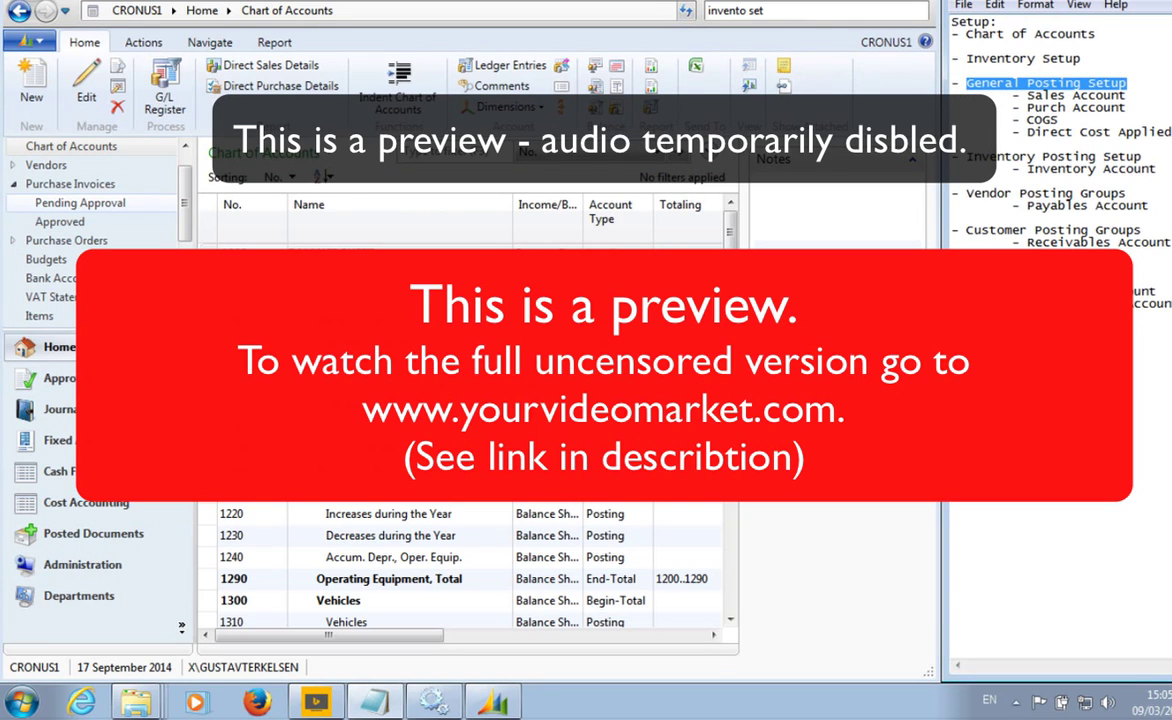
pyautogui.moveTo(730, 222)
pyautogui.mouseDown()
pyautogui.moveTo(752, 644)
pyautogui.moveTo(742, 220)
pyautogui.mouseUp()
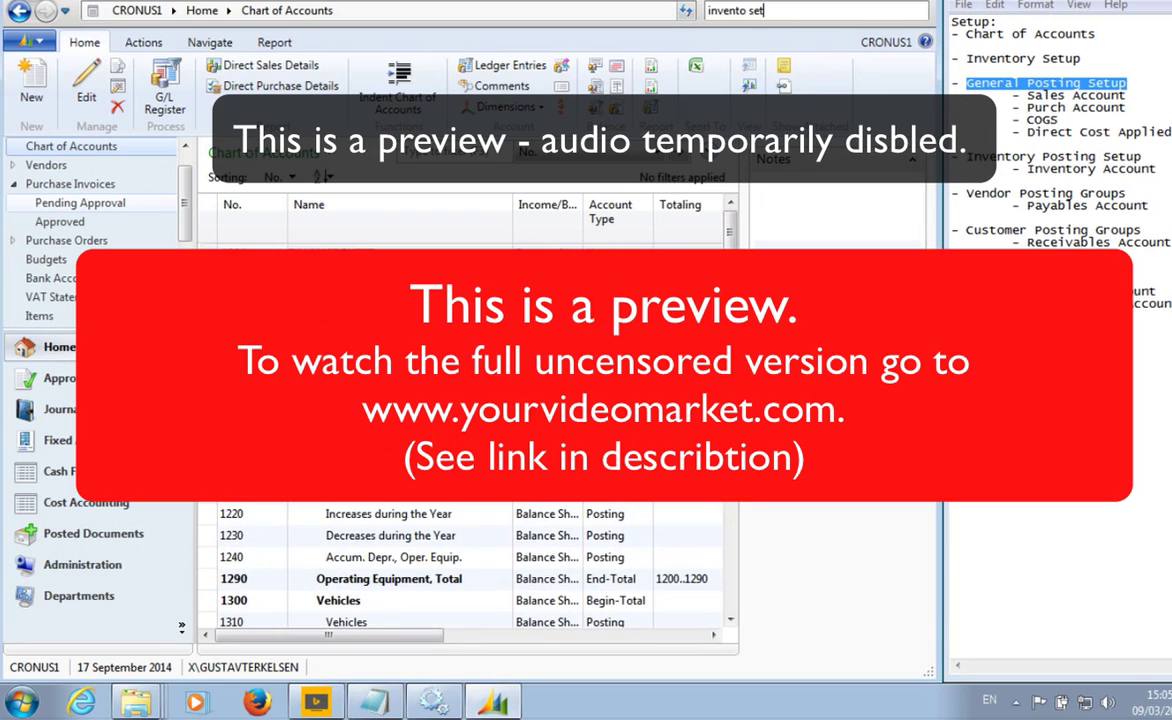
# Step: Search for "gen post set" and open the General Posting Setup page
pyautogui.click(776, 14)
pyautogui.write('gen')
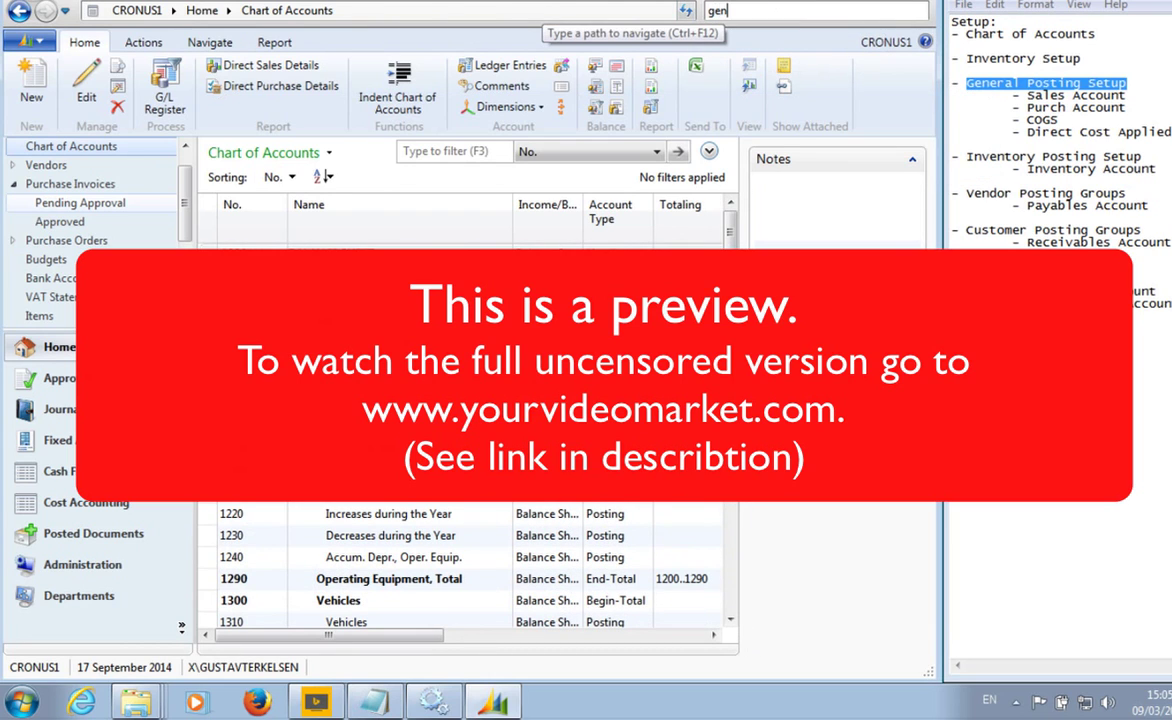
pyautogui.write(' post')
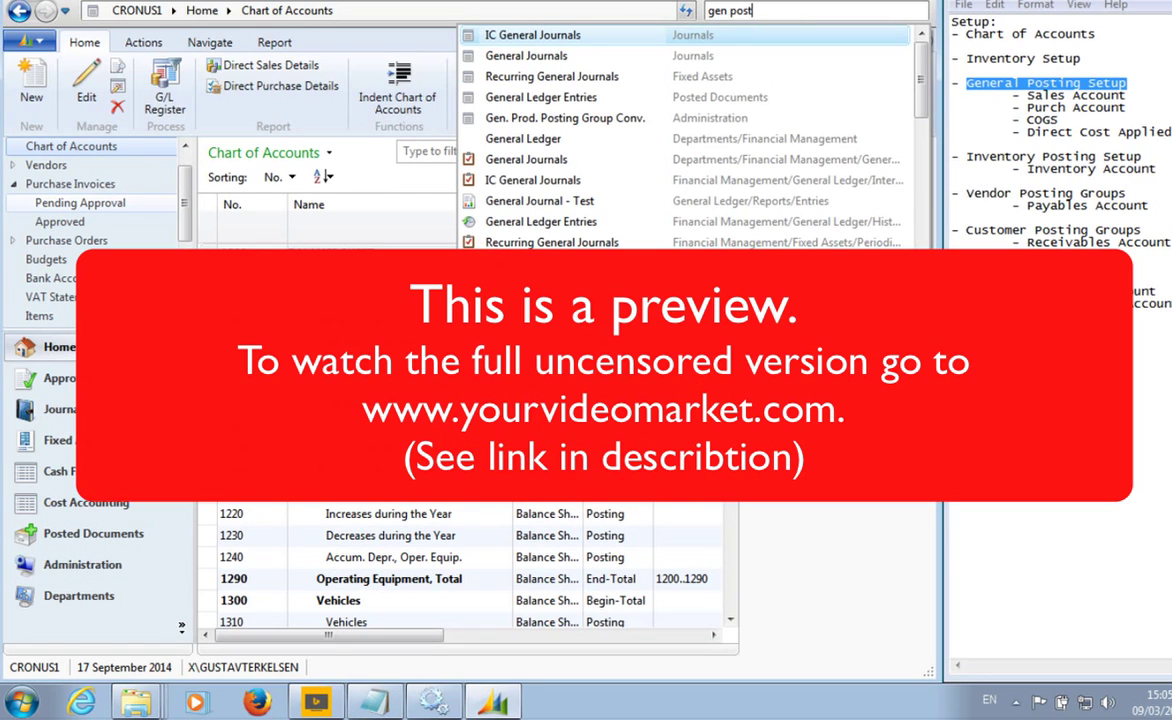
pyautogui.write(' set')
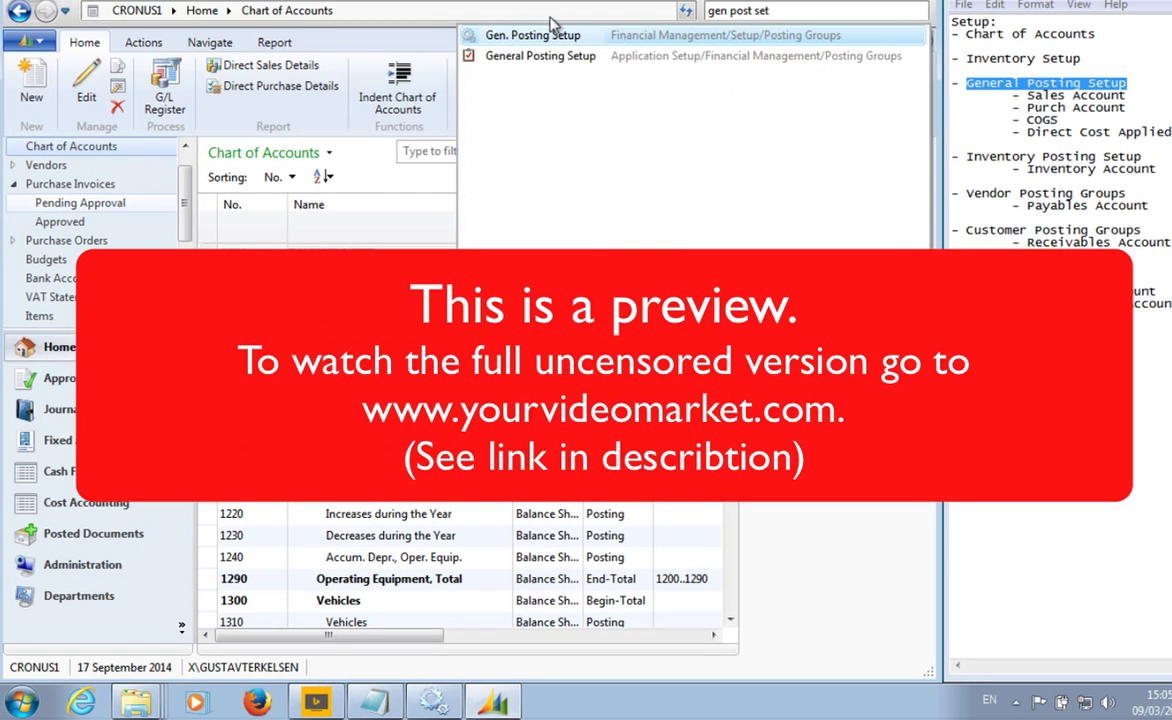
pyautogui.click(497, 40)
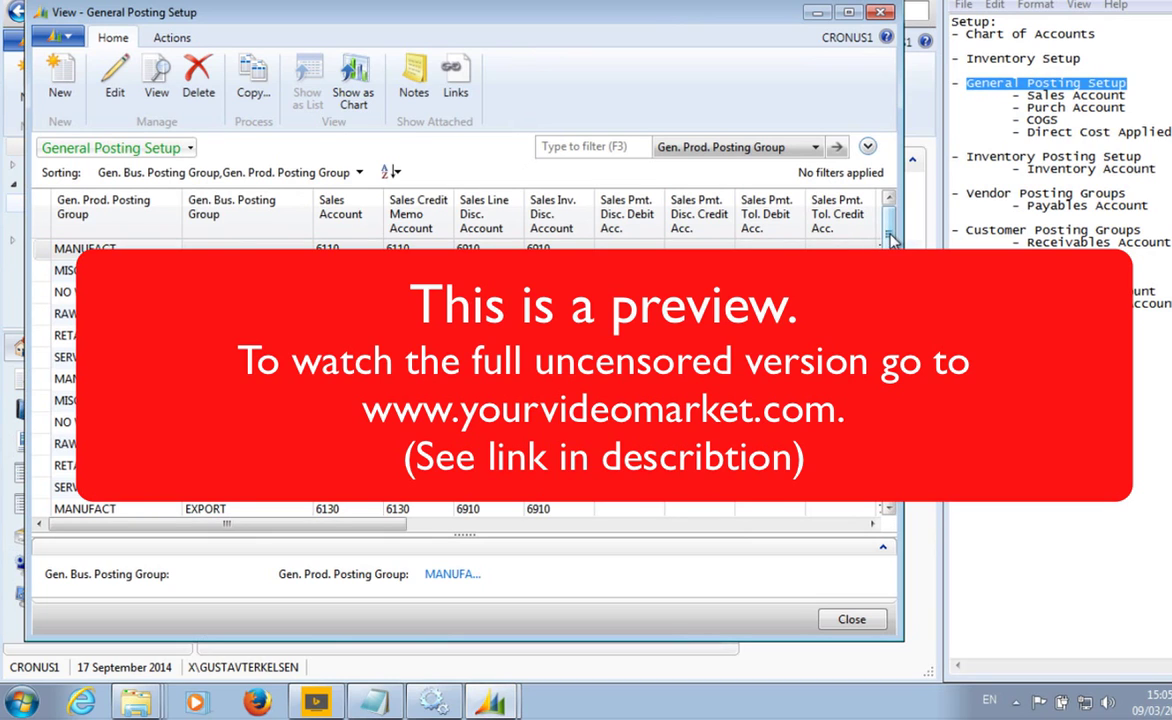
# Step: Filter the General Posting Setup list to the Gen. Prod. Posting Group GEN.PROD.P
pyautogui.moveTo(889, 236); pyautogui.dragTo(889, 276)
pyautogui.rightClick(123, 465)
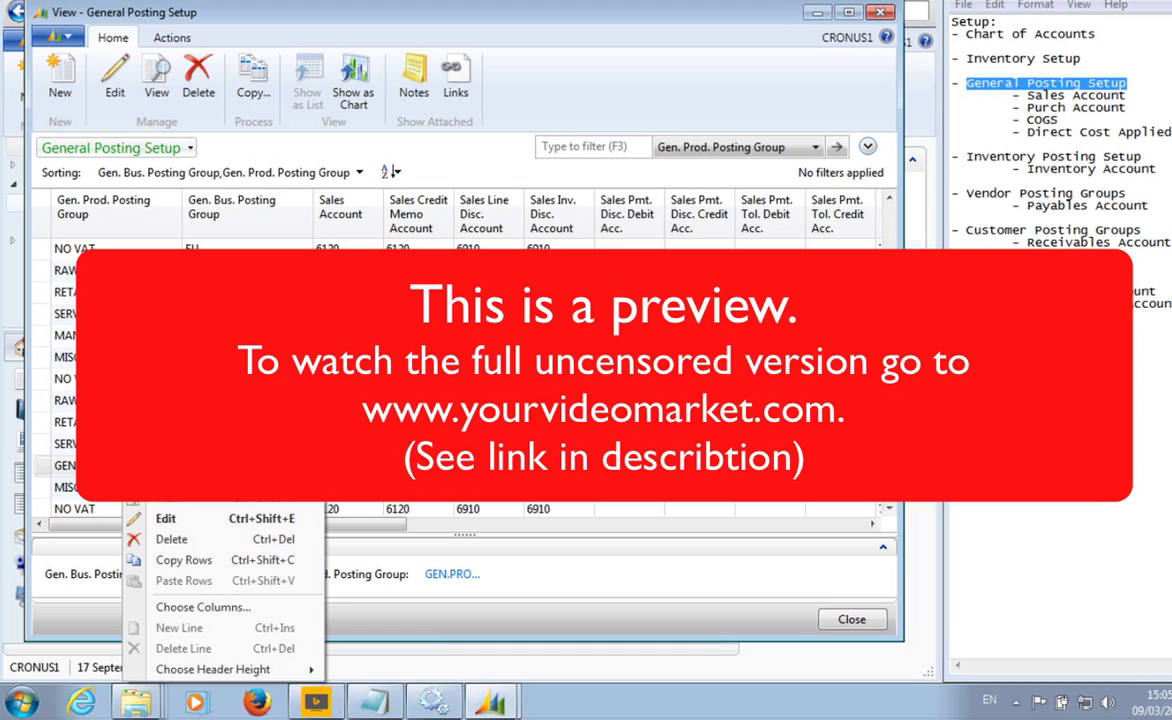
pyautogui.hotkey('alt', 'F3')
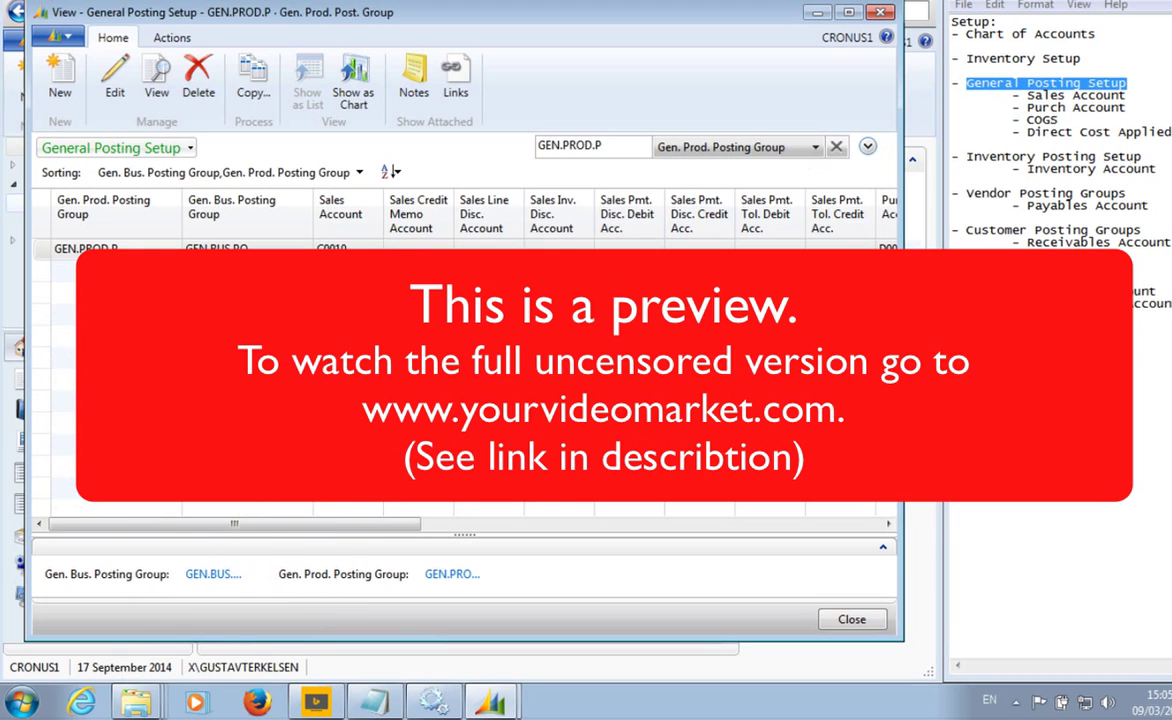
# Step: Review the Sales, Purch., COGS and Direct Cost Applied accounts of the filtered line and close General Posting Setup
pyautogui.click(41, 240)
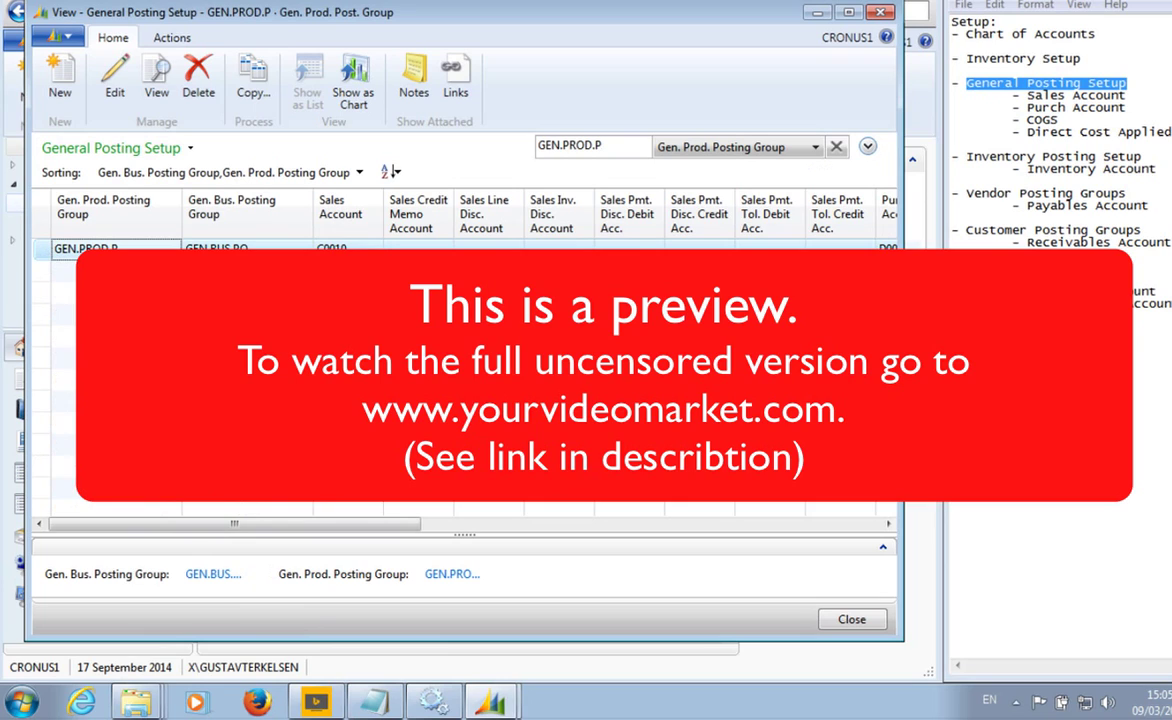
pyautogui.click(348, 246)
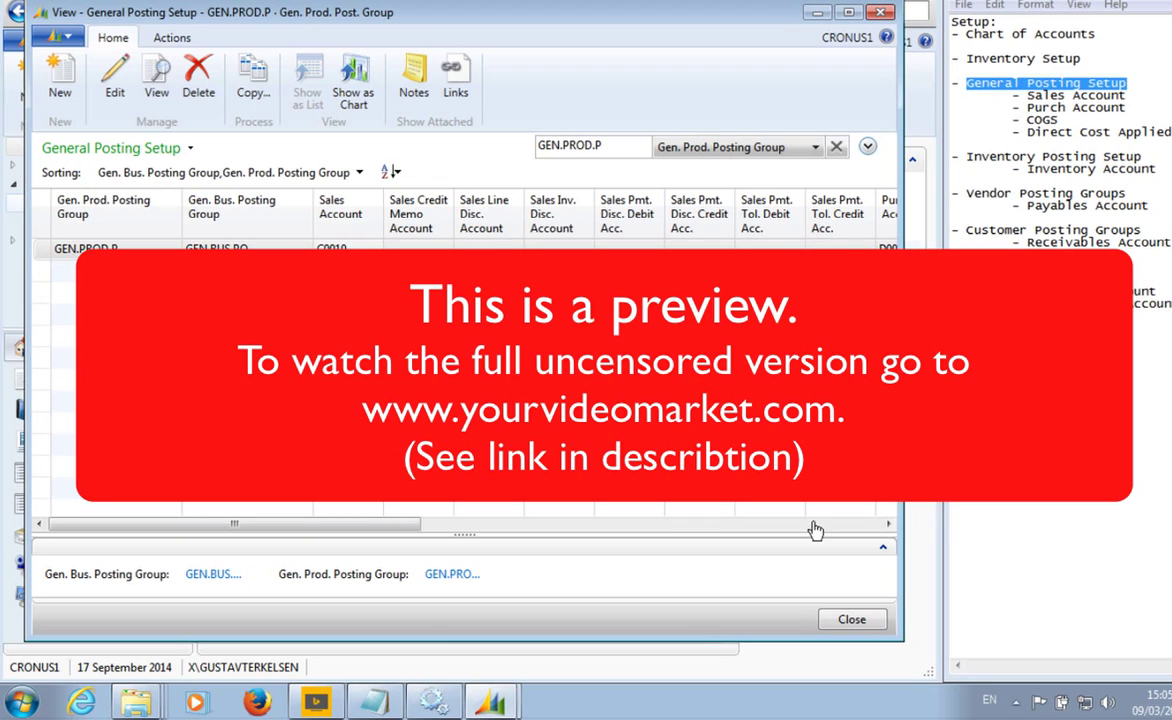
pyautogui.moveTo(400, 532); pyautogui.dragTo(625, 528)
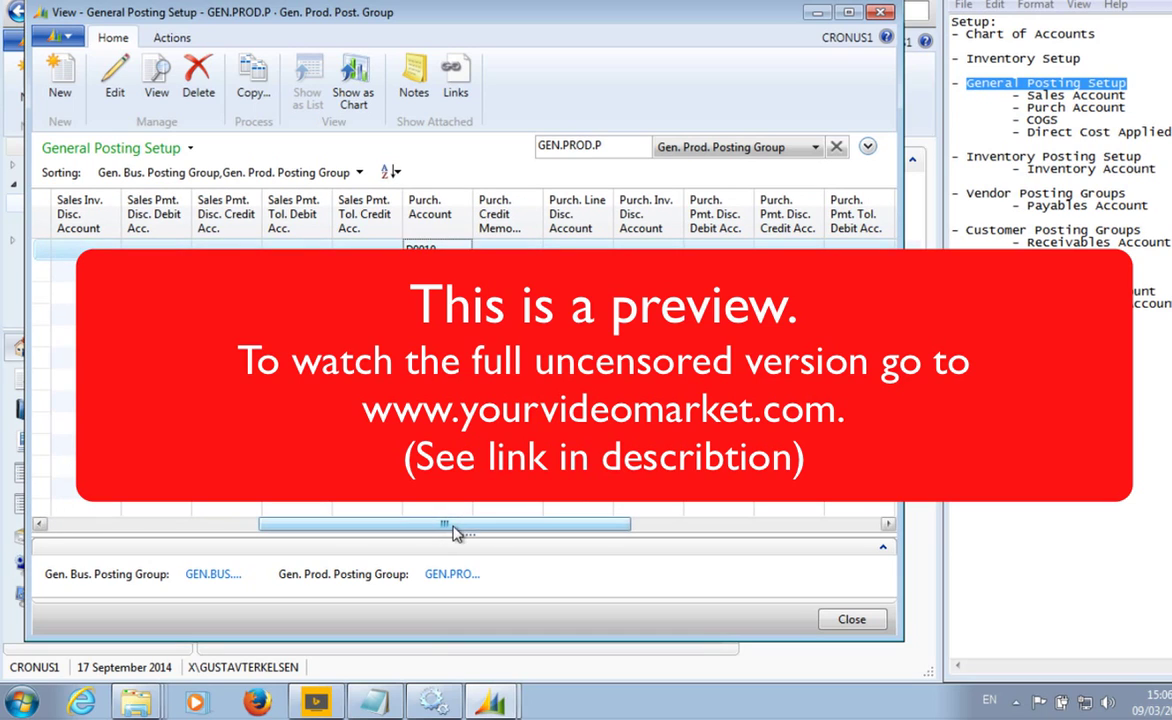
pyautogui.moveTo(505, 530); pyautogui.dragTo(690, 528)
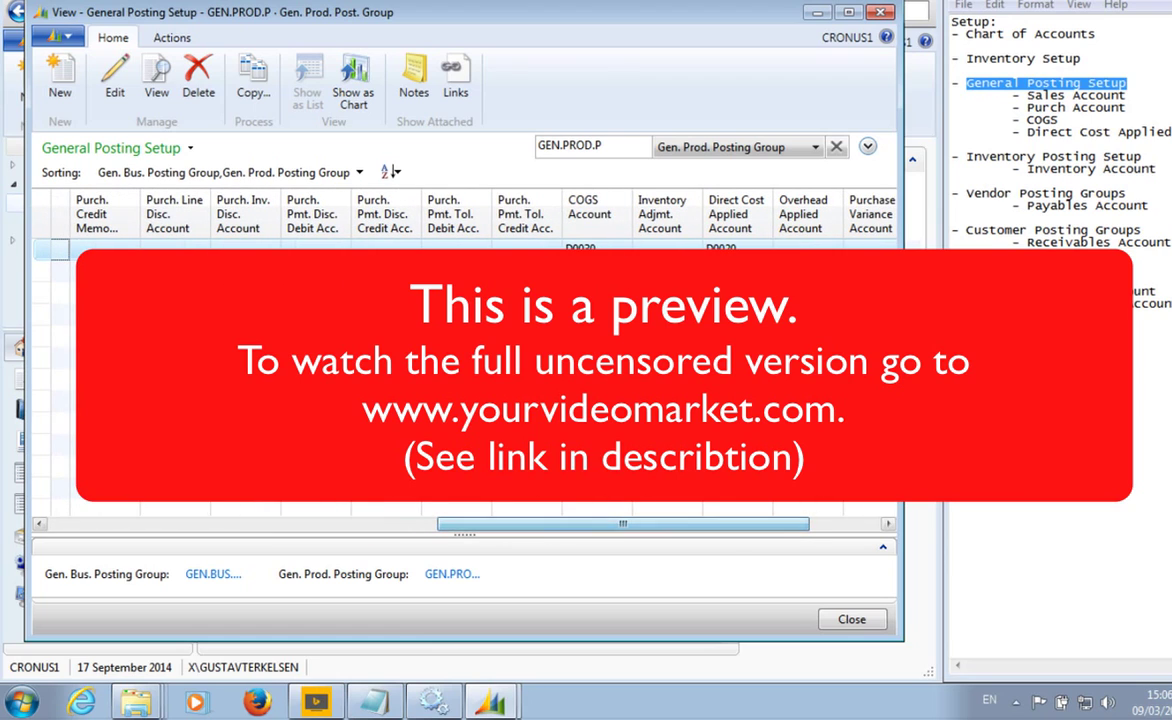
pyautogui.click(597, 246)
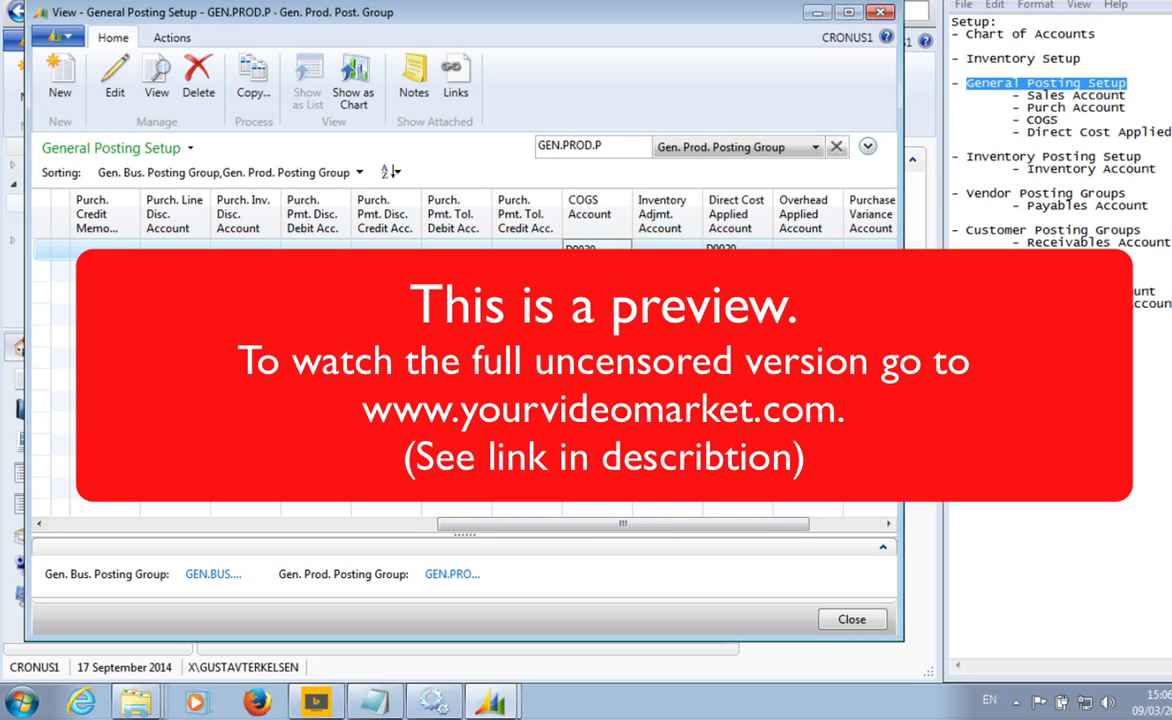
pyautogui.click(733, 248)
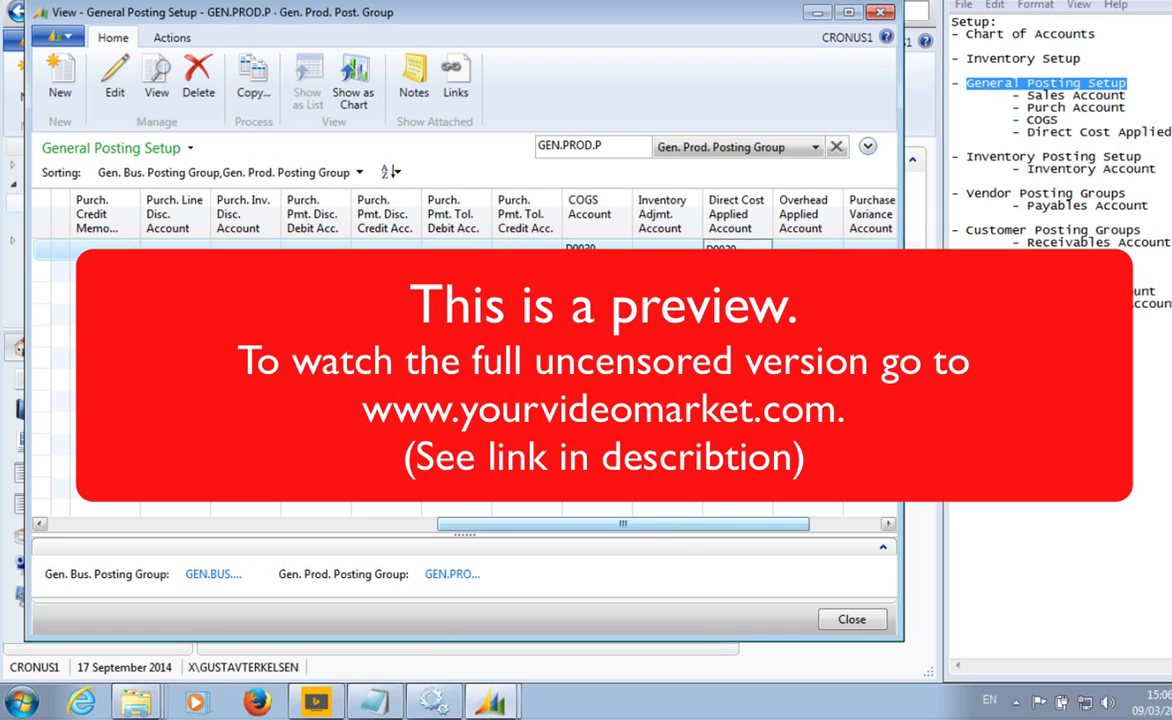
pyautogui.click(881, 12)
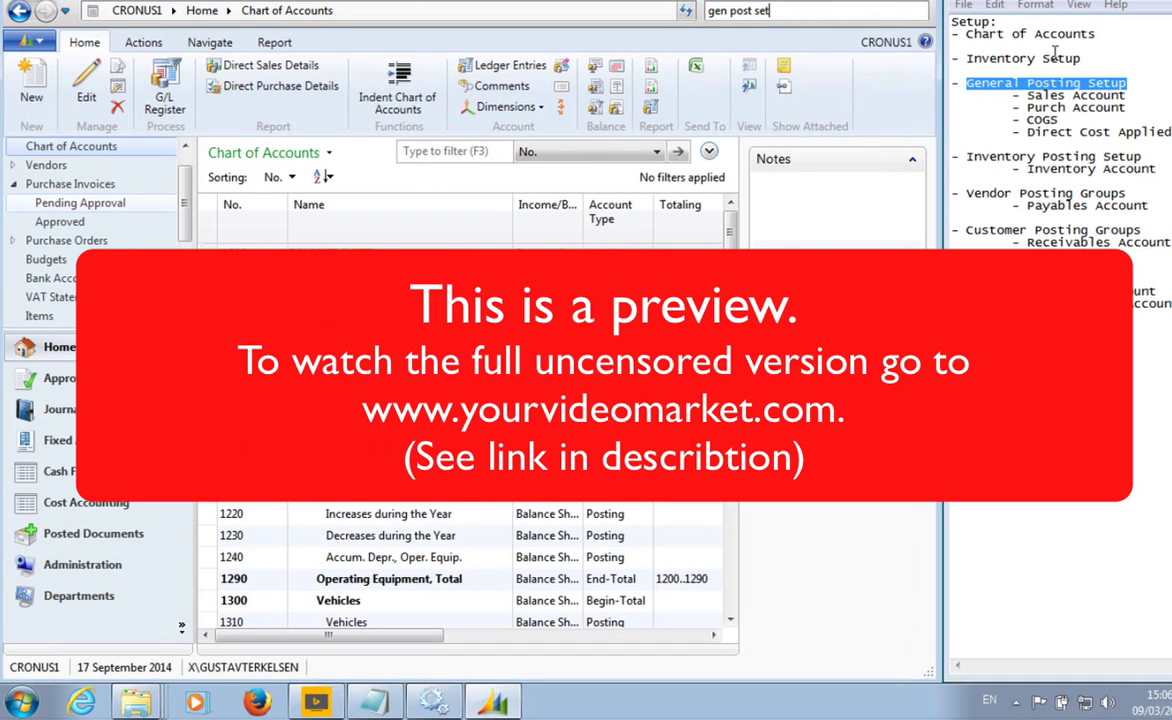
# Step: Mark Inventory Posting Setup in the notes, and open that page by searching for "inven post set"
pyautogui.moveTo(1142, 157); pyautogui.dragTo(967, 158)
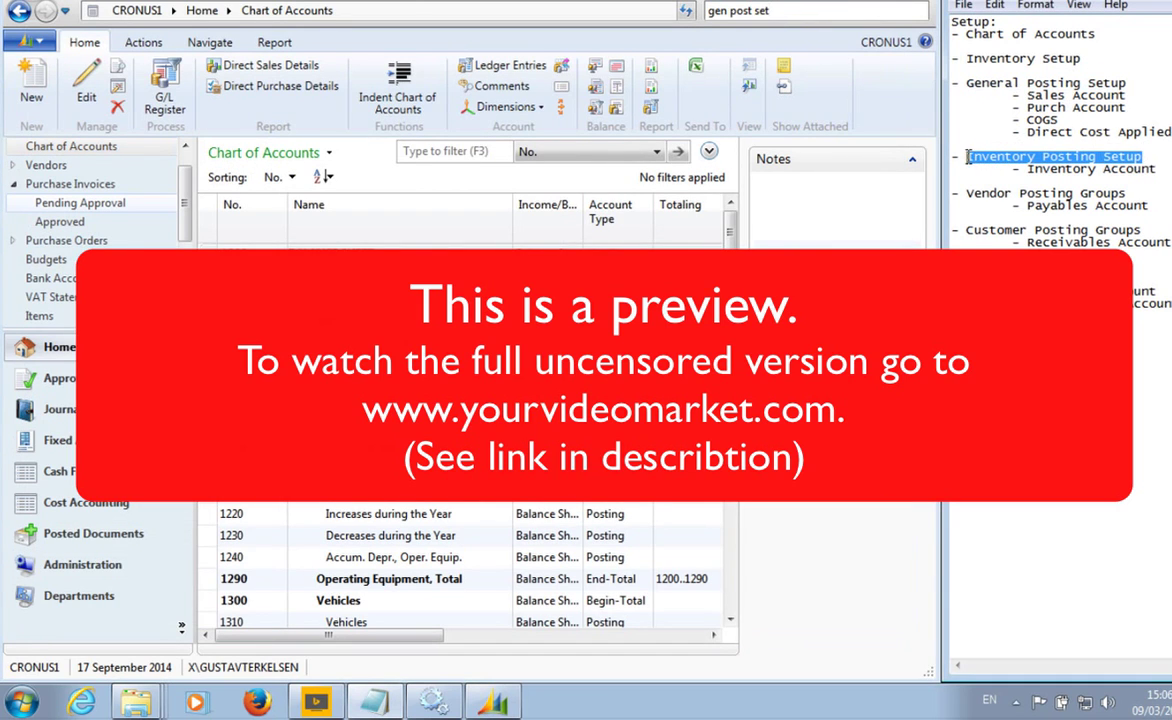
pyautogui.click(797, 10)
pyautogui.write('inven')
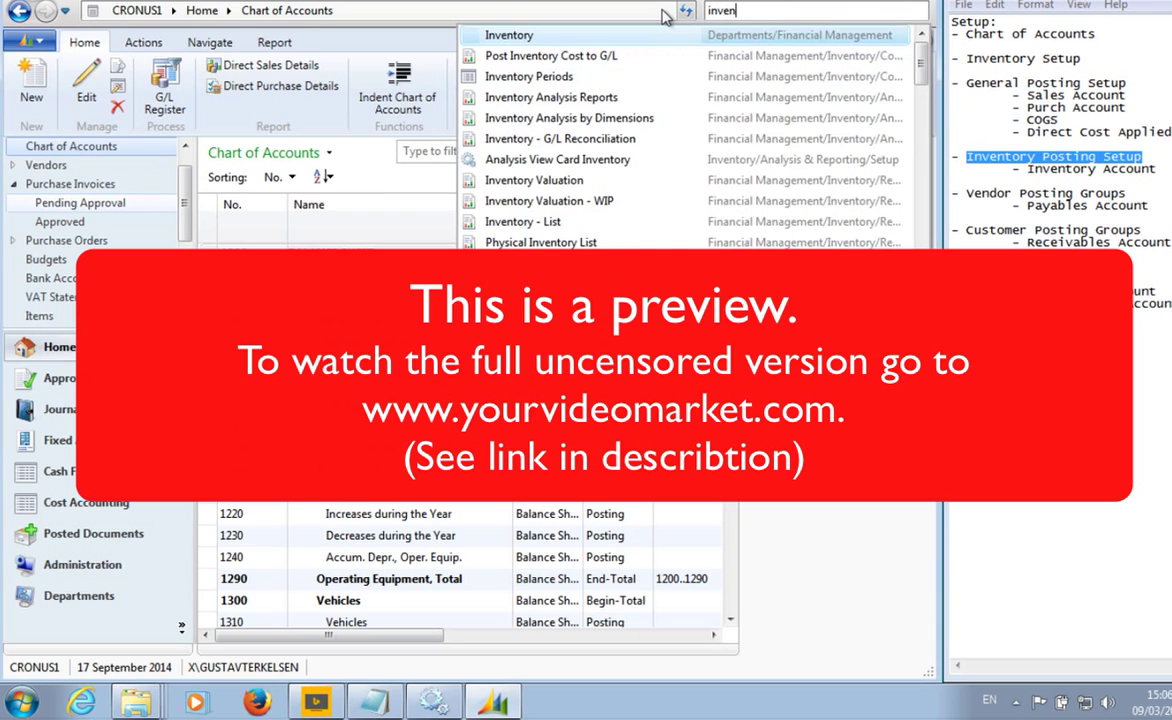
pyautogui.write(' post set')
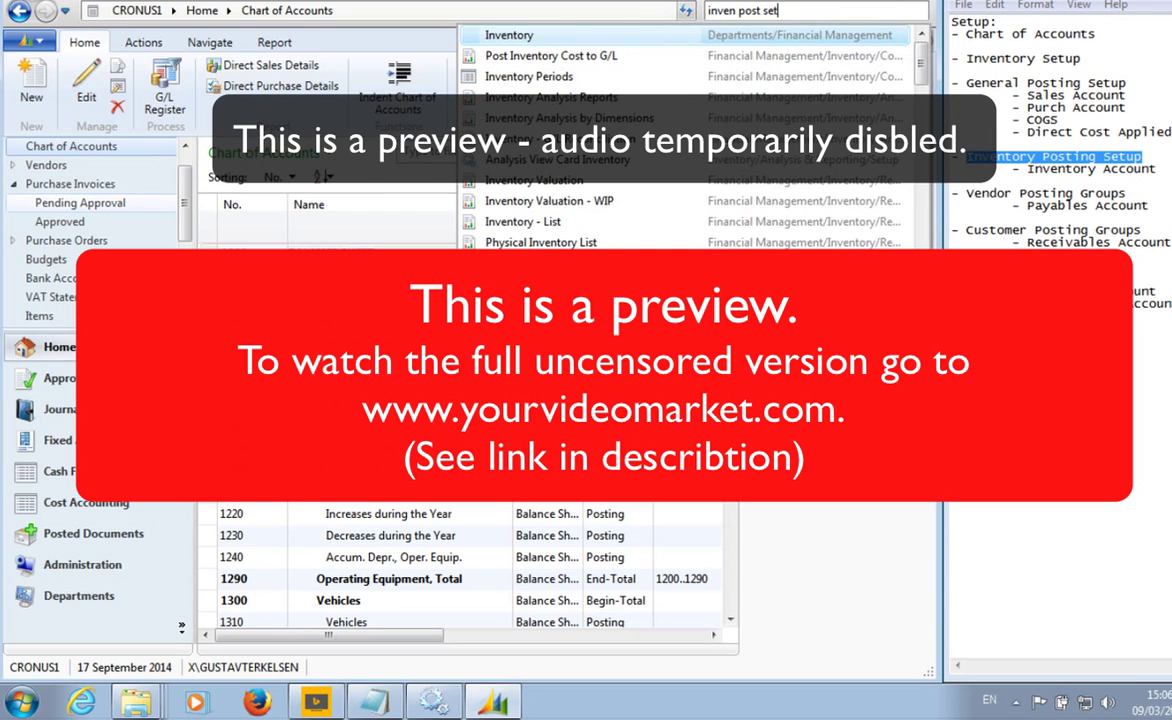
pyautogui.click(497, 34)
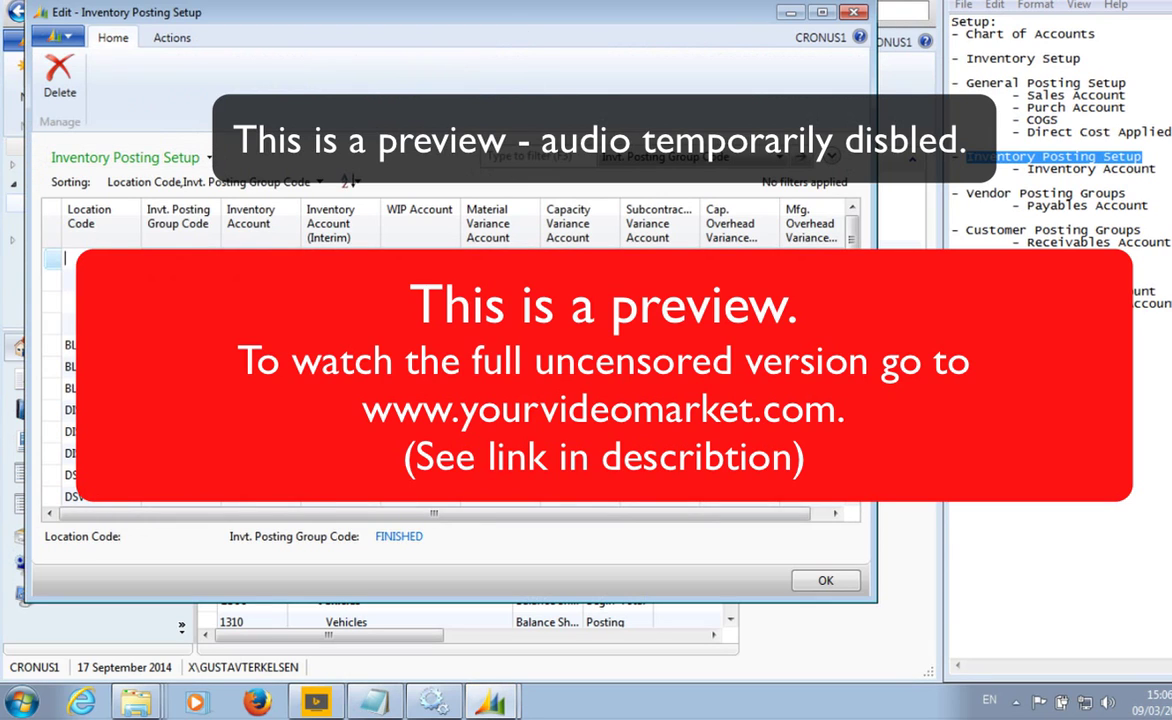
# Step: Filter the list to the INVENTORP posting group, widen the Invt. Posting Group Code column, and close Inventory Posting Setup
pyautogui.rightClick(178, 281)
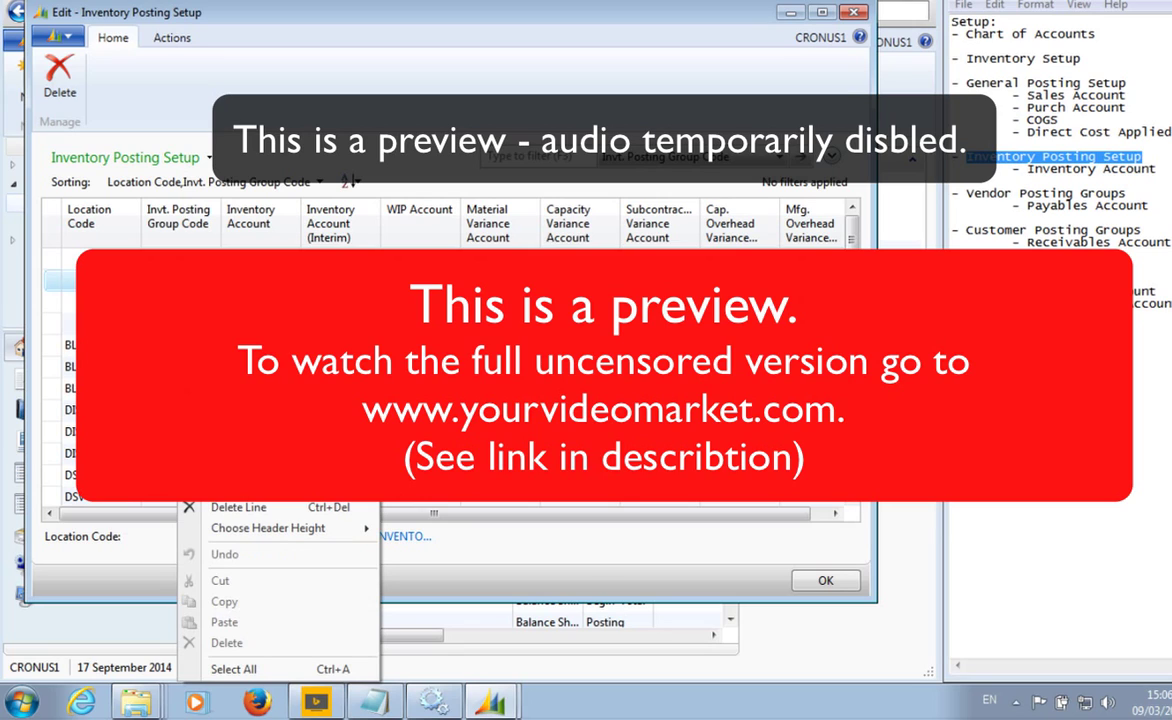
pyautogui.press('Escape')
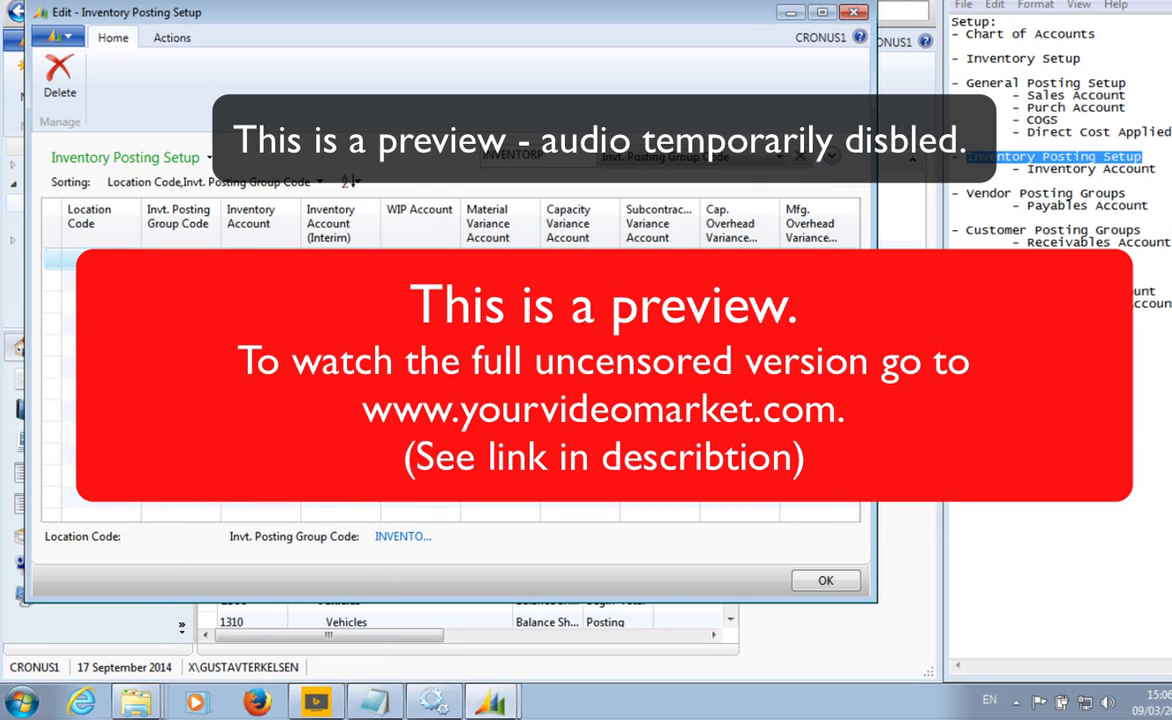
pyautogui.moveTo(221, 220); pyautogui.dragTo(239, 220)
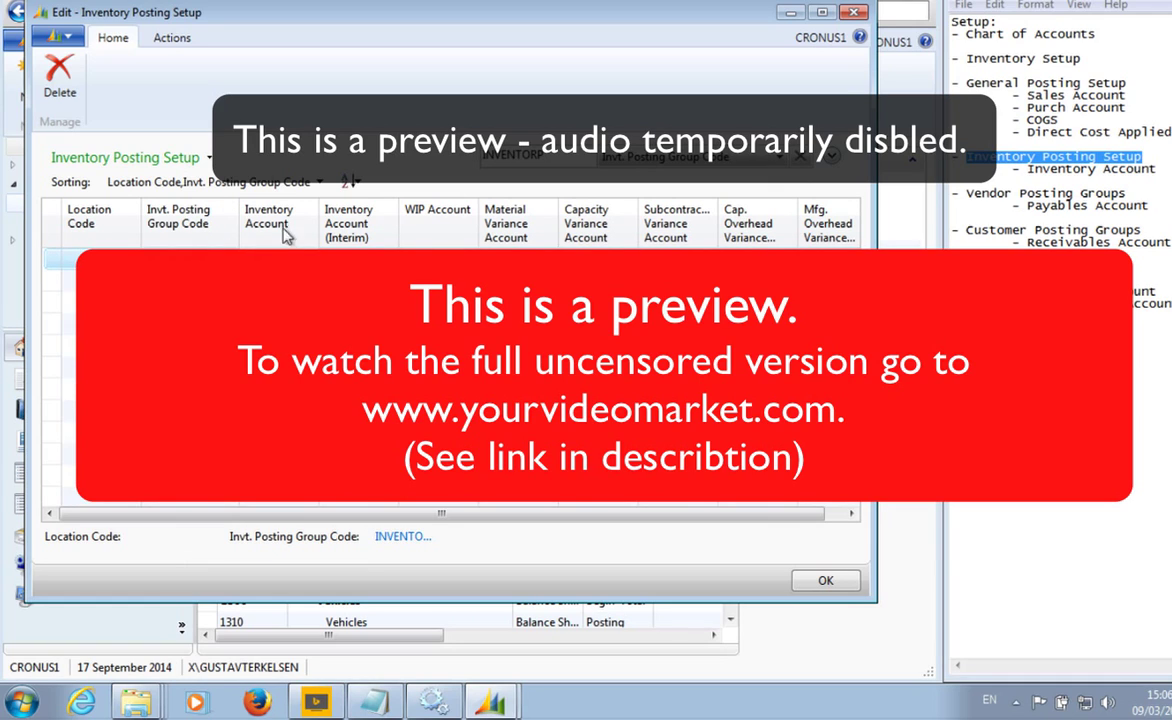
pyautogui.moveTo(379, 517); pyautogui.dragTo(392, 520)
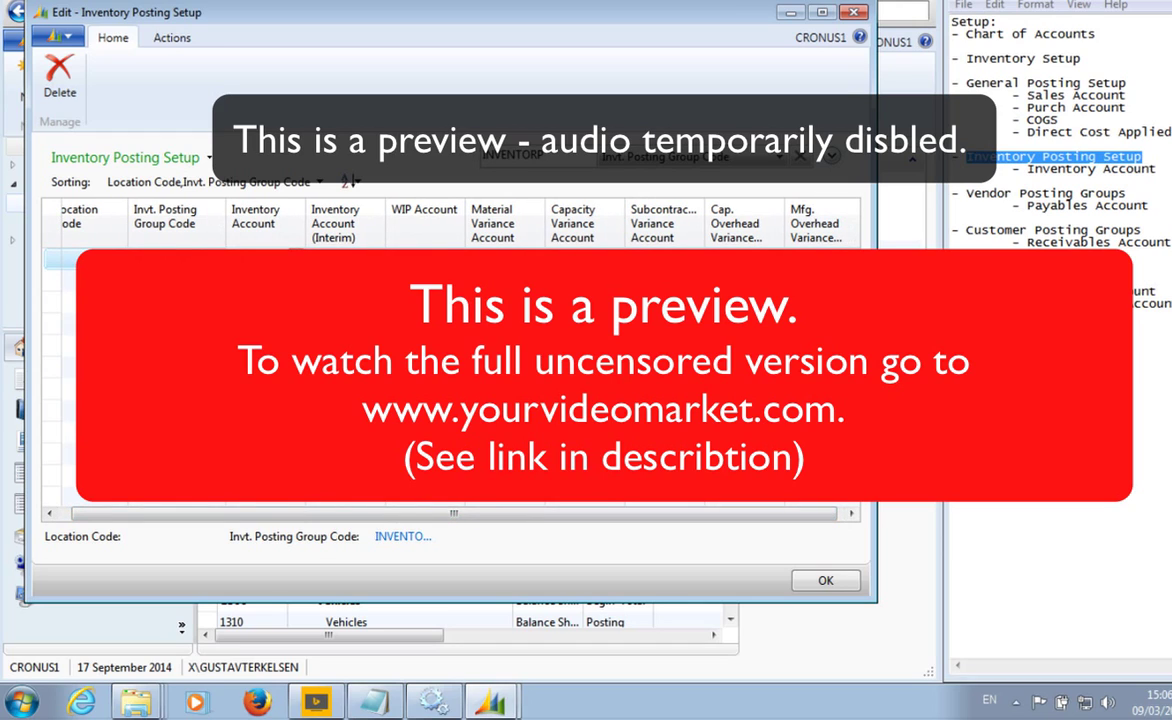
pyautogui.click(853, 12)
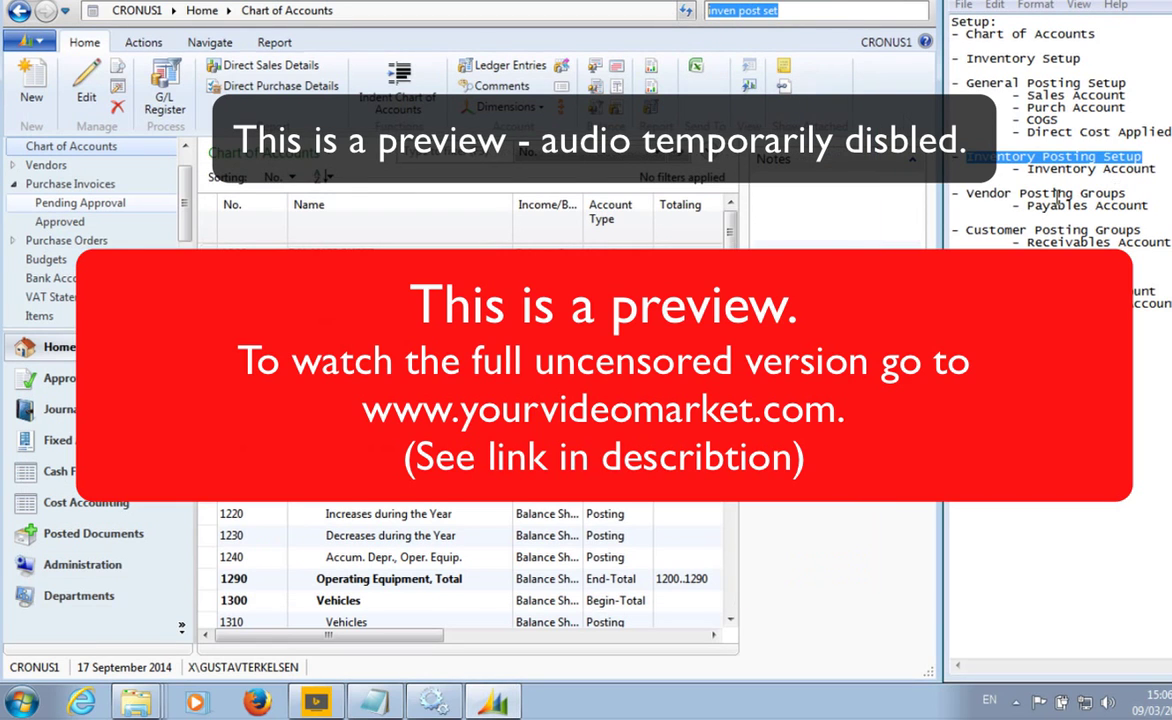
# Step: Search for "ven post g" and open the Vendor Posting Groups page
pyautogui.write('ver')
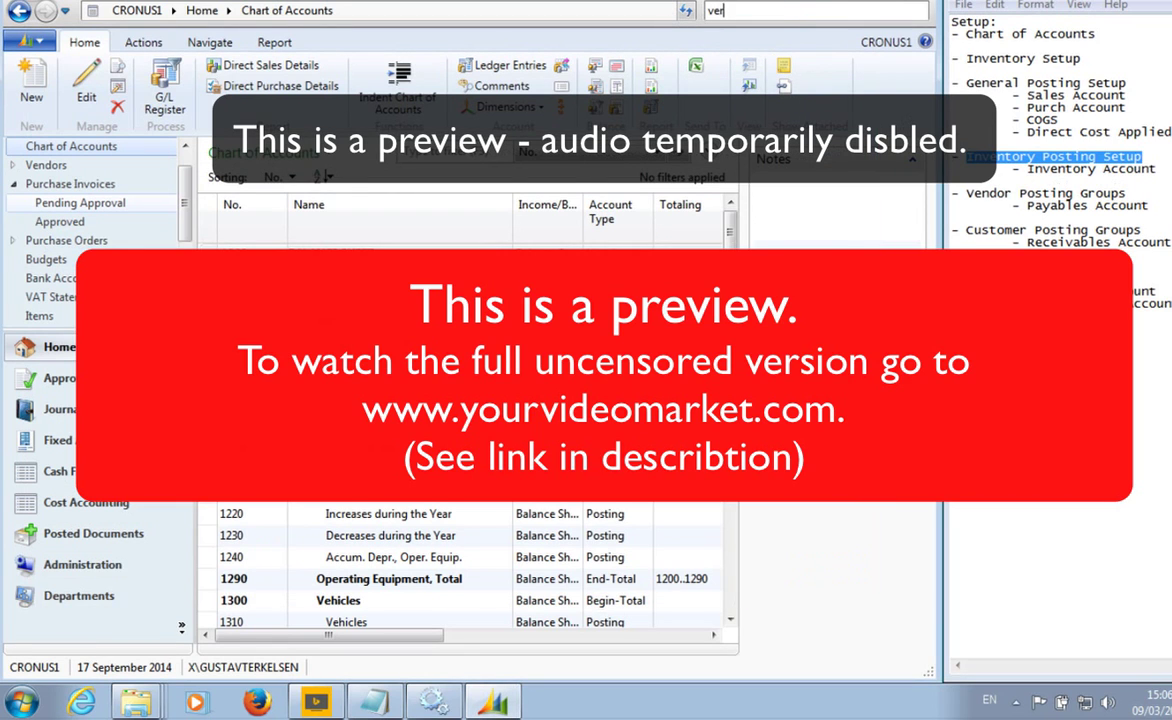
pyautogui.write('n post')
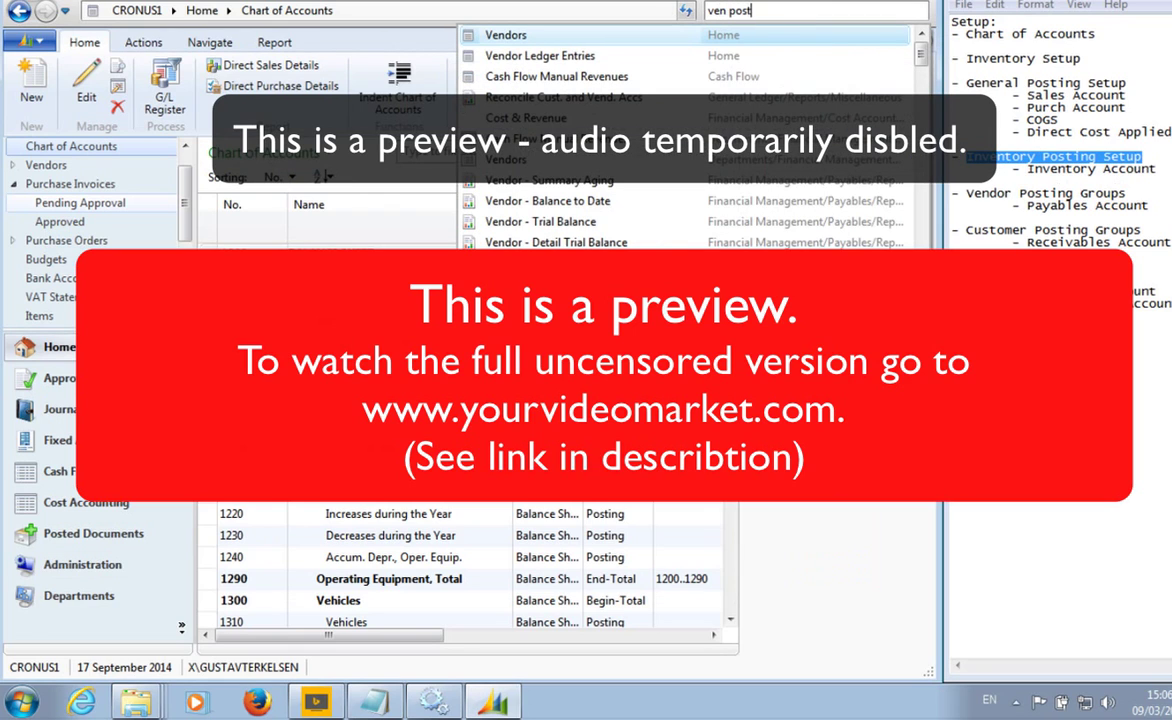
pyautogui.write(' g')
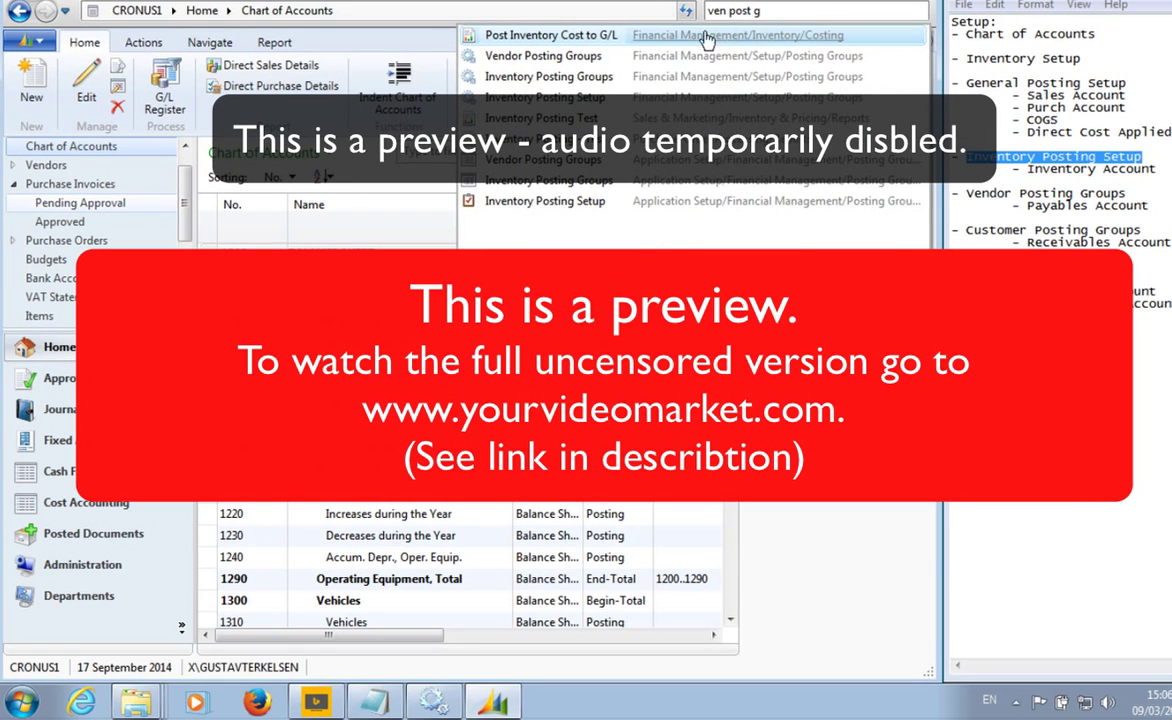
pyautogui.click(566, 57)
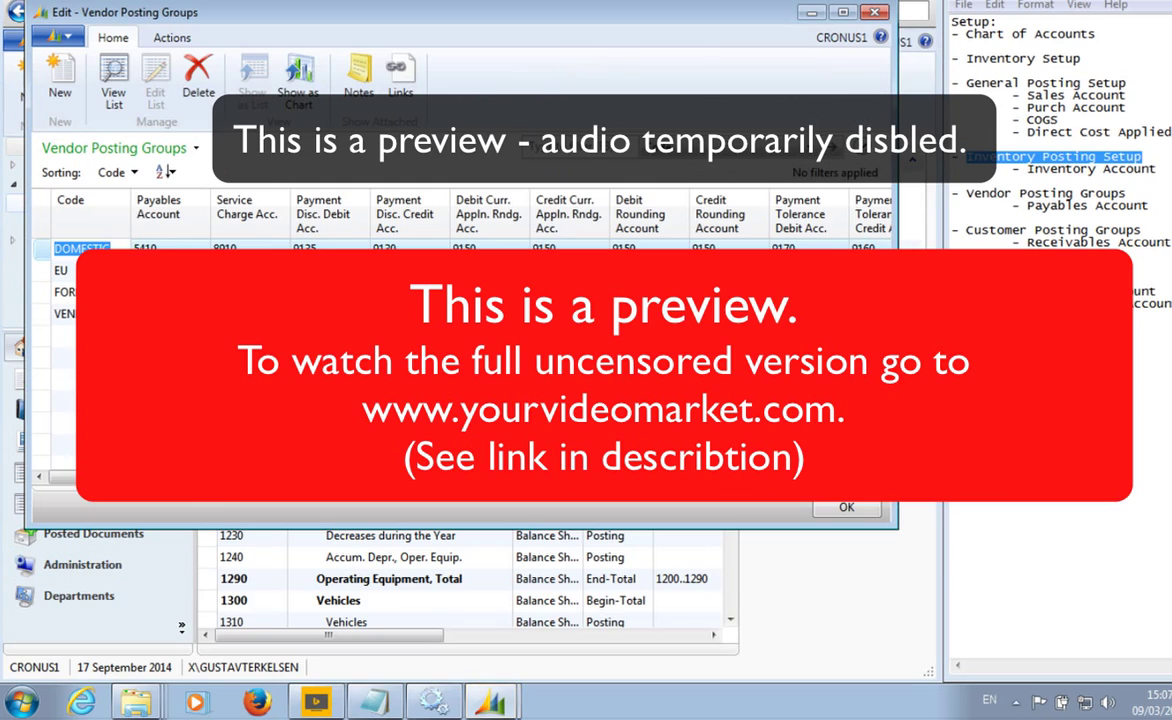
# Step: Check the Payables Account lookup for the last vendor posting group and close the Vendor Posting Groups page
pyautogui.click(66, 314)
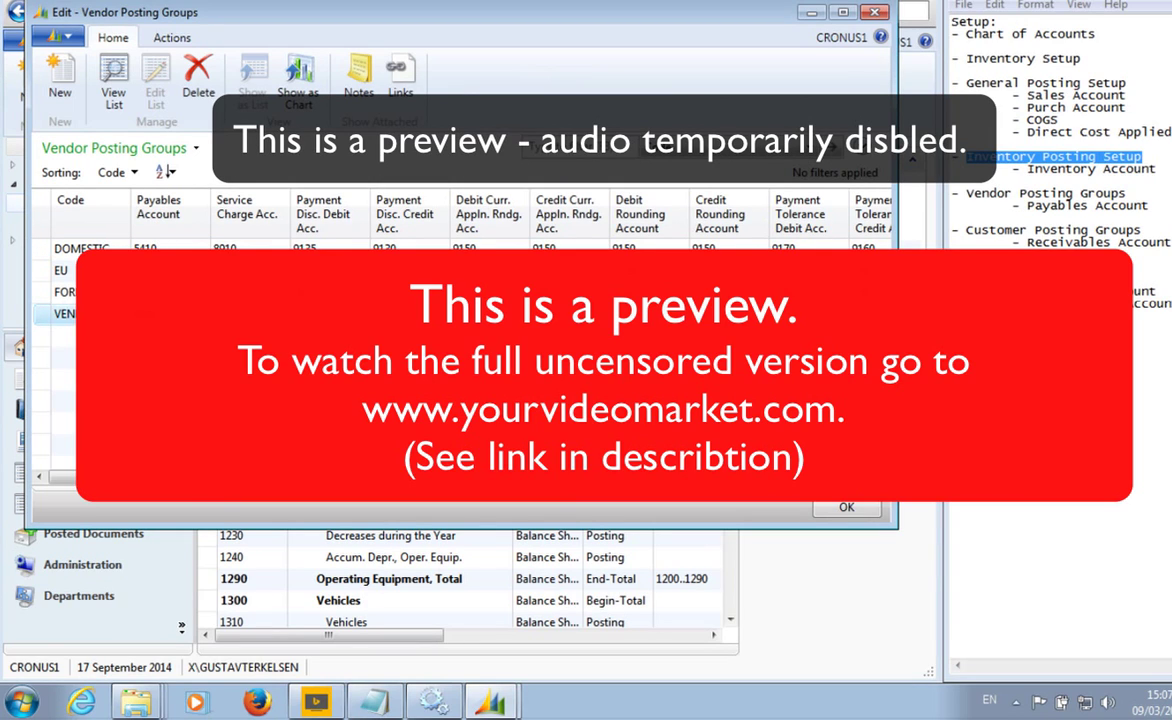
pyautogui.click(202, 314)
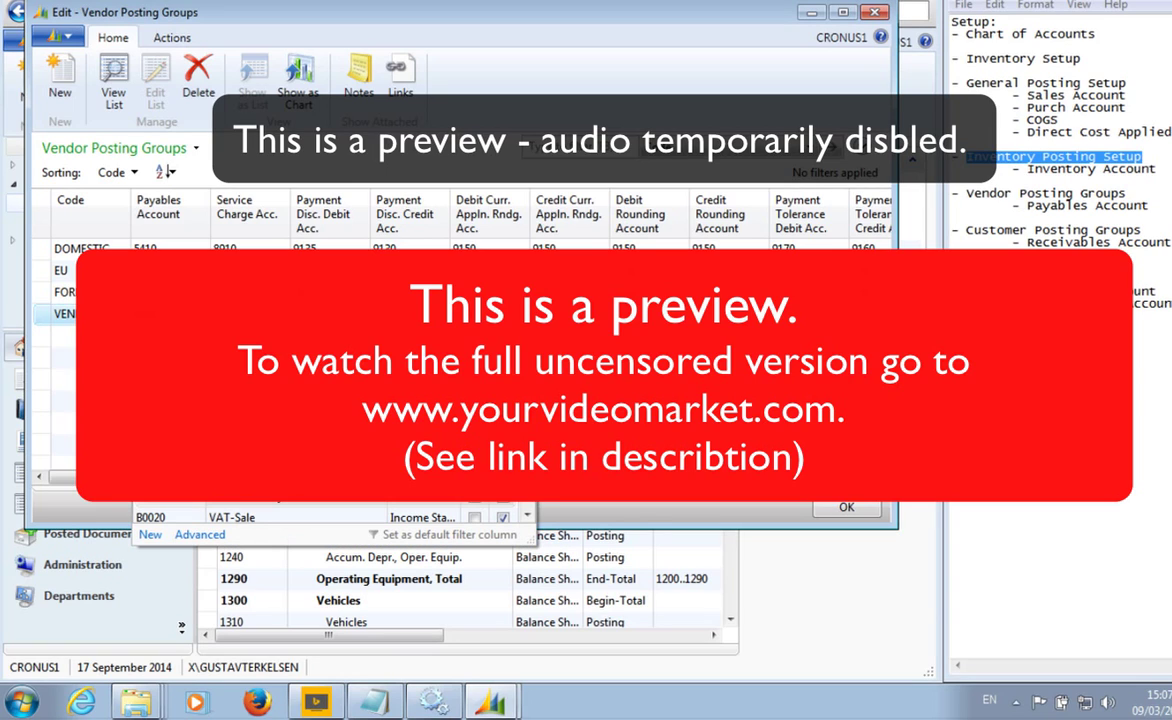
pyautogui.click(170, 503)
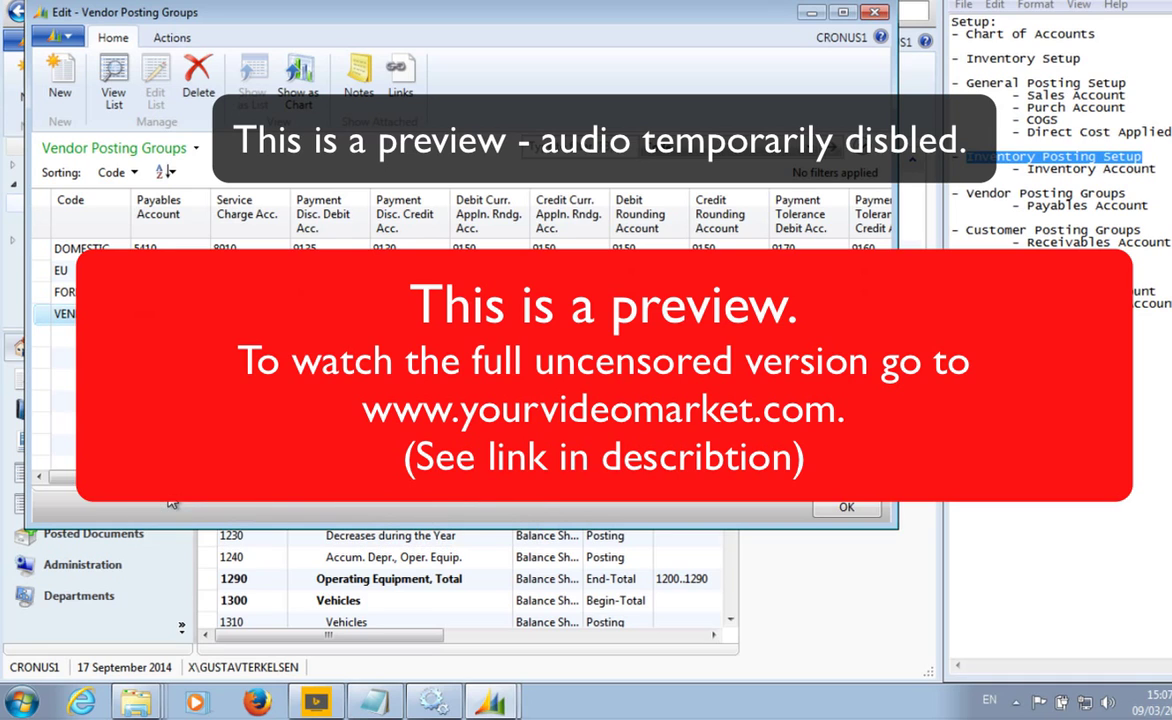
pyautogui.click(875, 14)
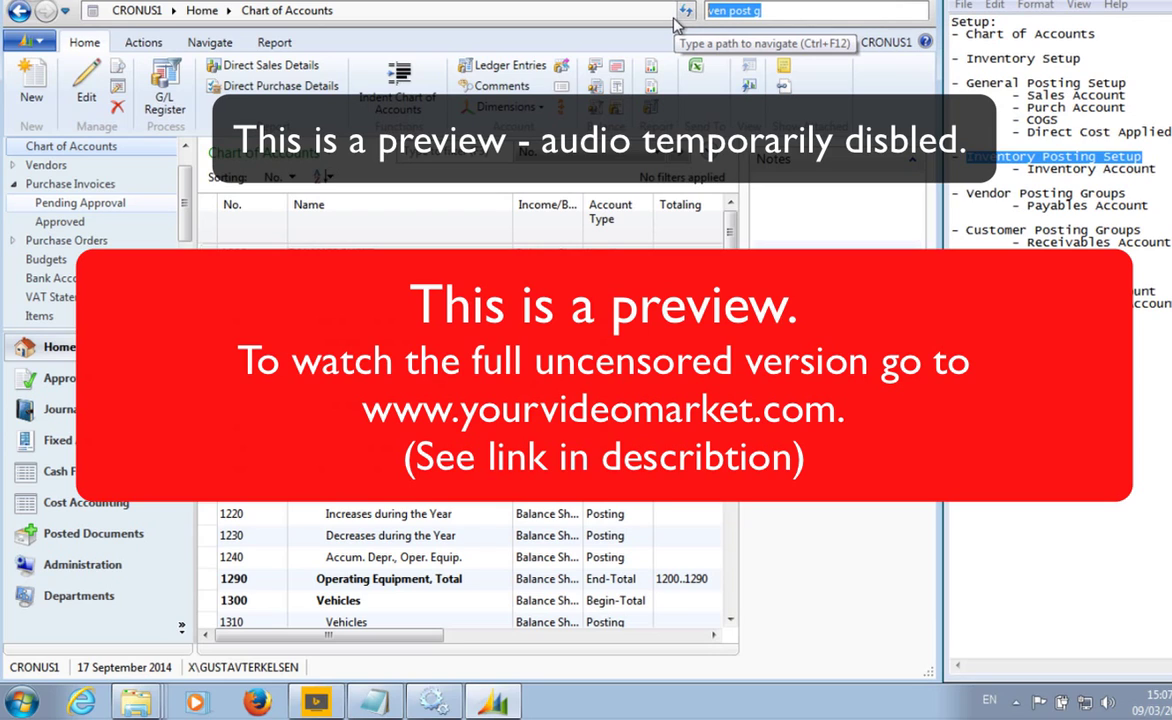
# Step: Search for "customer po" to open Customer Posting Groups, check the CUSTOMER group's Receivables Account, and close the page
pyautogui.write('customer')
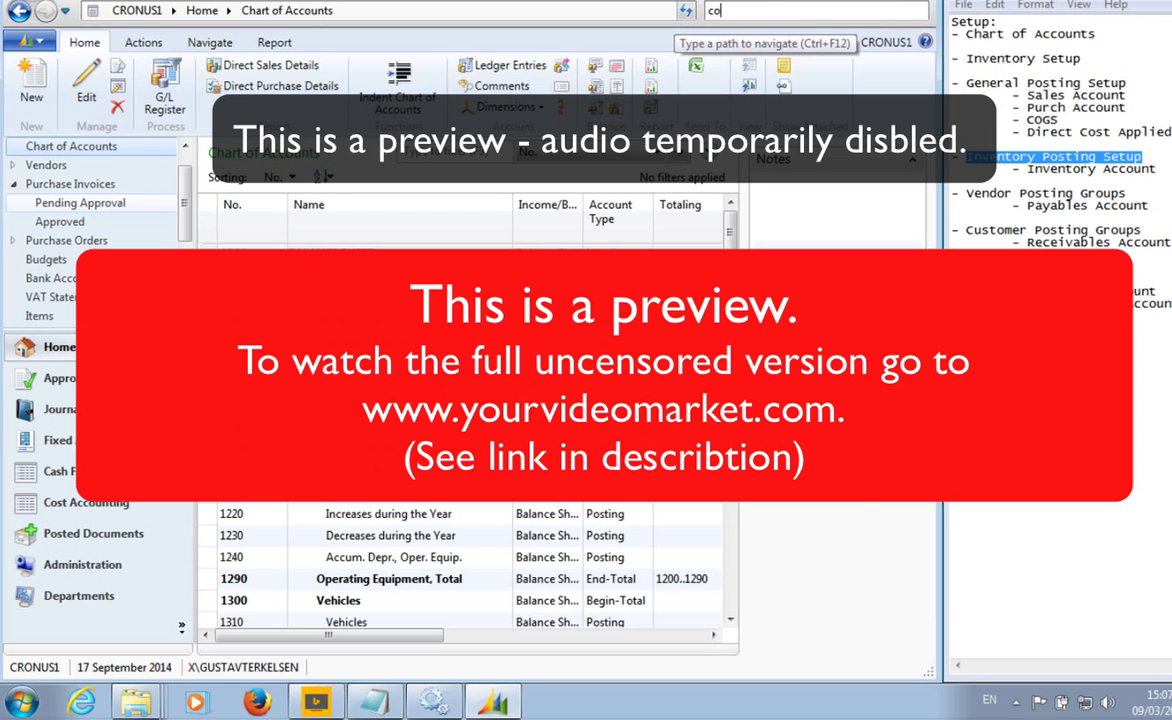
pyautogui.write(' p')
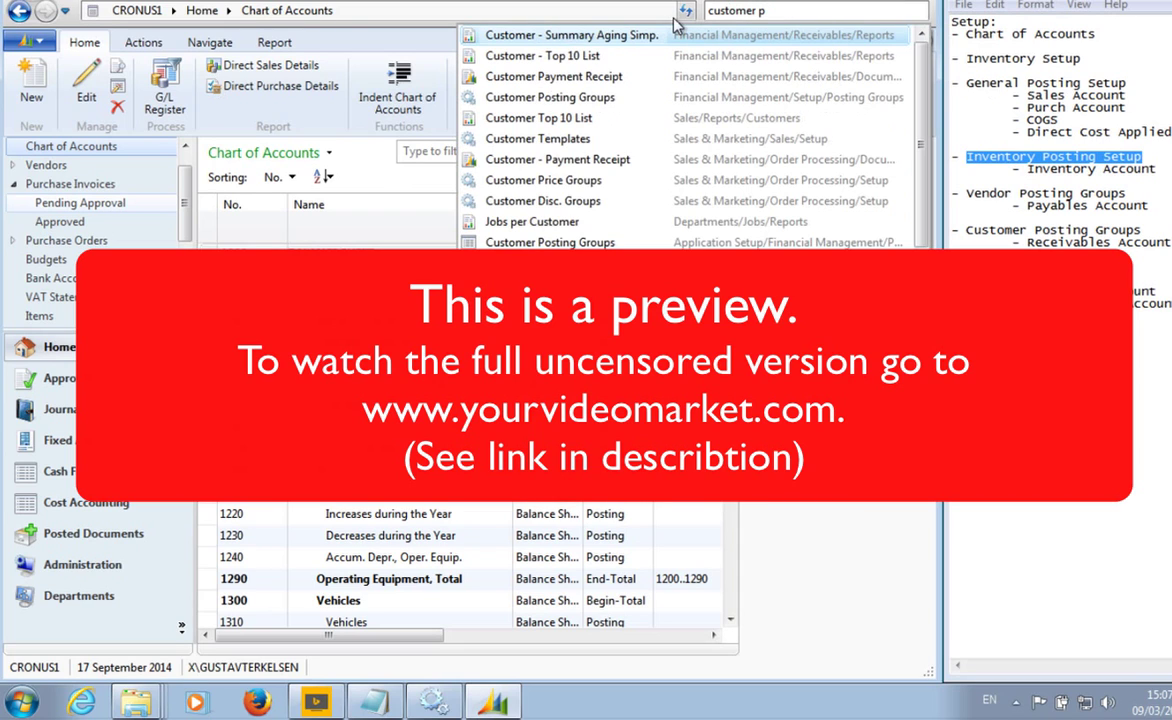
pyautogui.write('so')
pyautogui.click(585, 38)
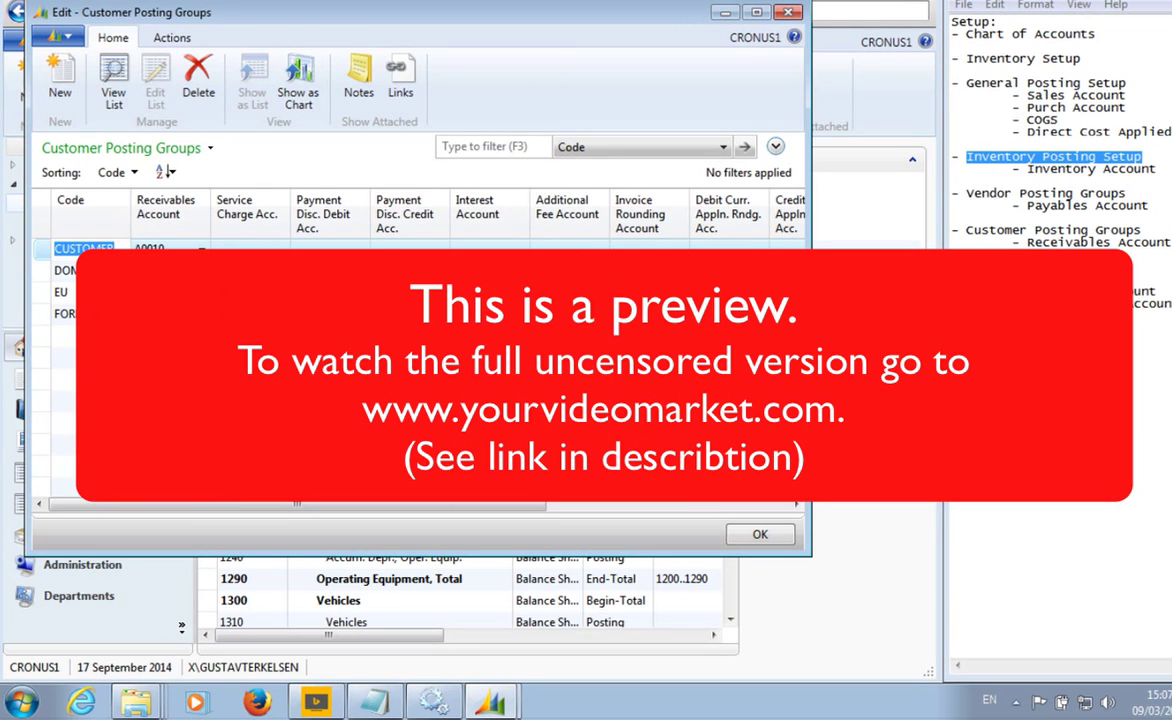
pyautogui.click(149, 247)
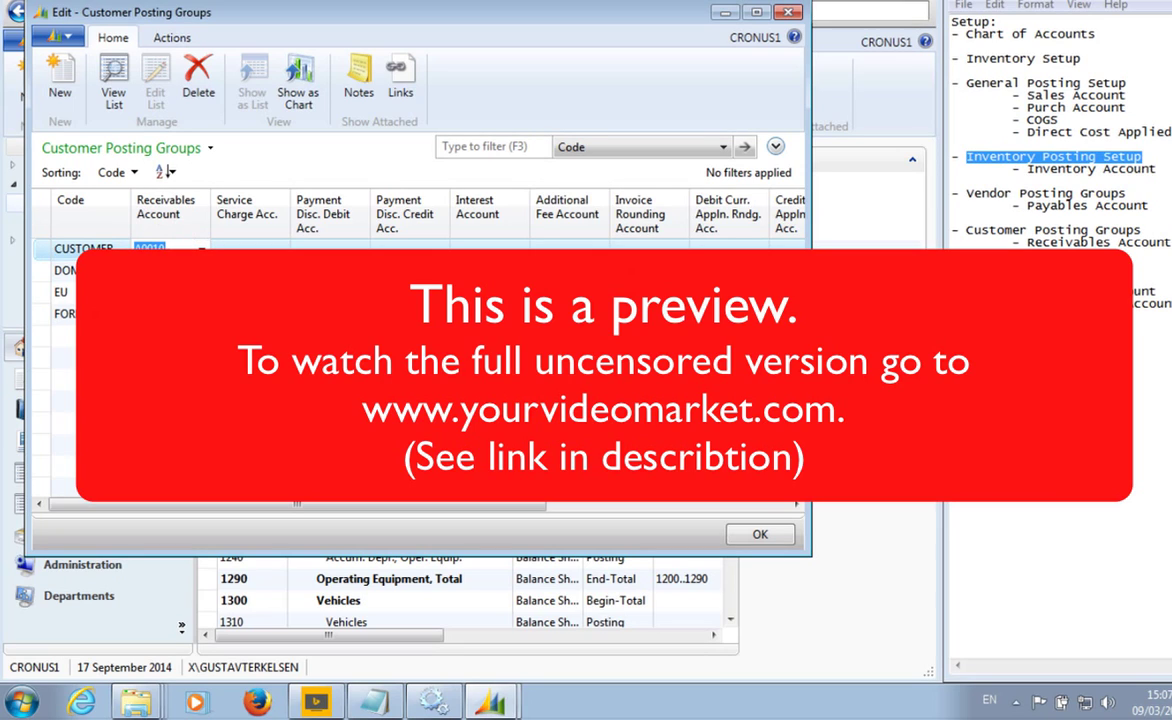
pyautogui.click(788, 12)
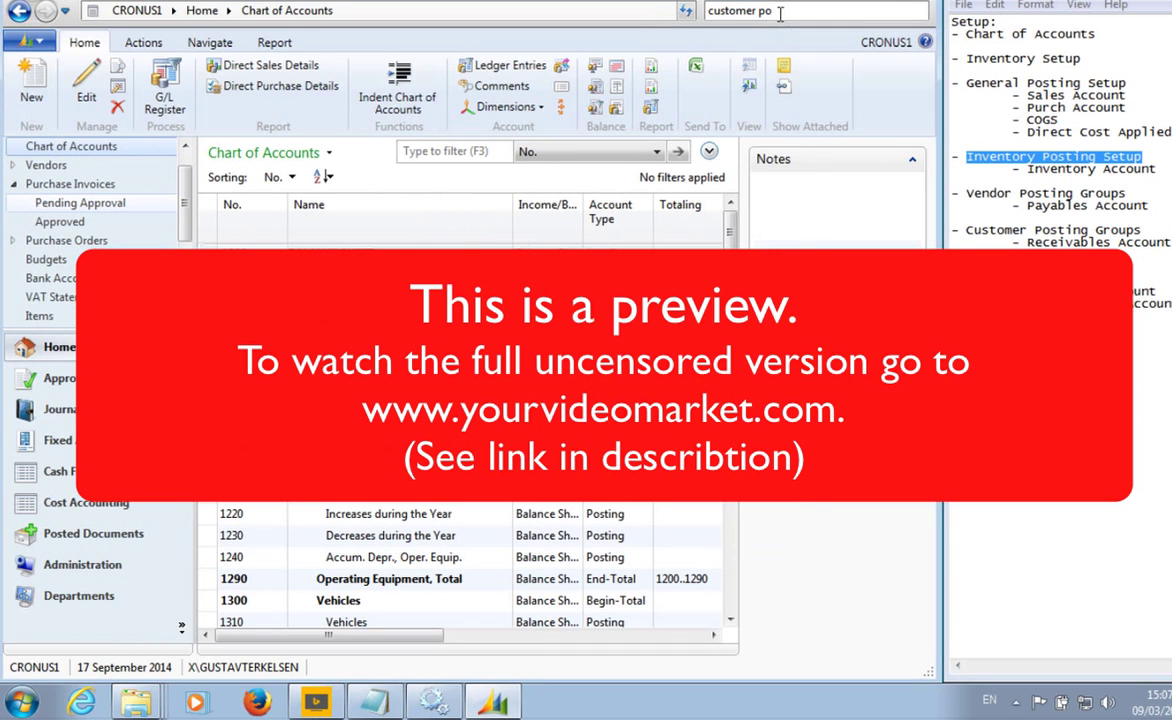
# Step: Open VAT Posting Setup by searching for "vat set", and widen the VAT Bus. and VAT Prod. Posting Group columns
pyautogui.click(780, 12)
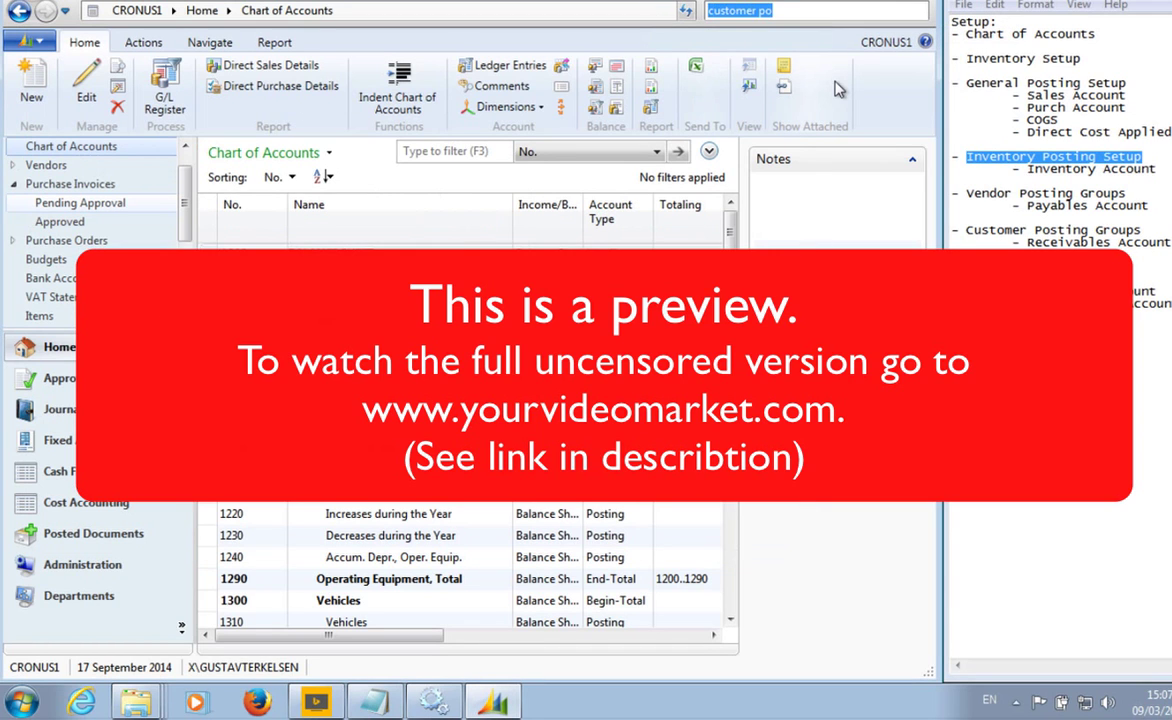
pyautogui.write('vat')
pyautogui.press('BackSpace')
pyautogui.press('BackSpace')
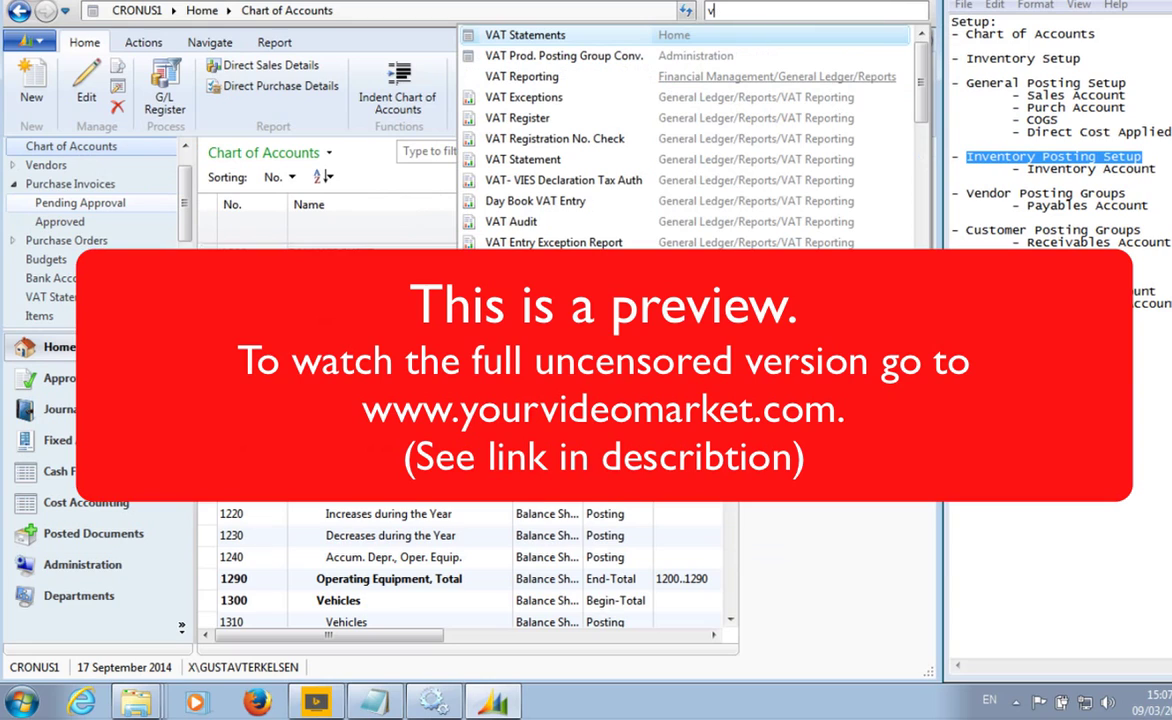
pyautogui.write('at')
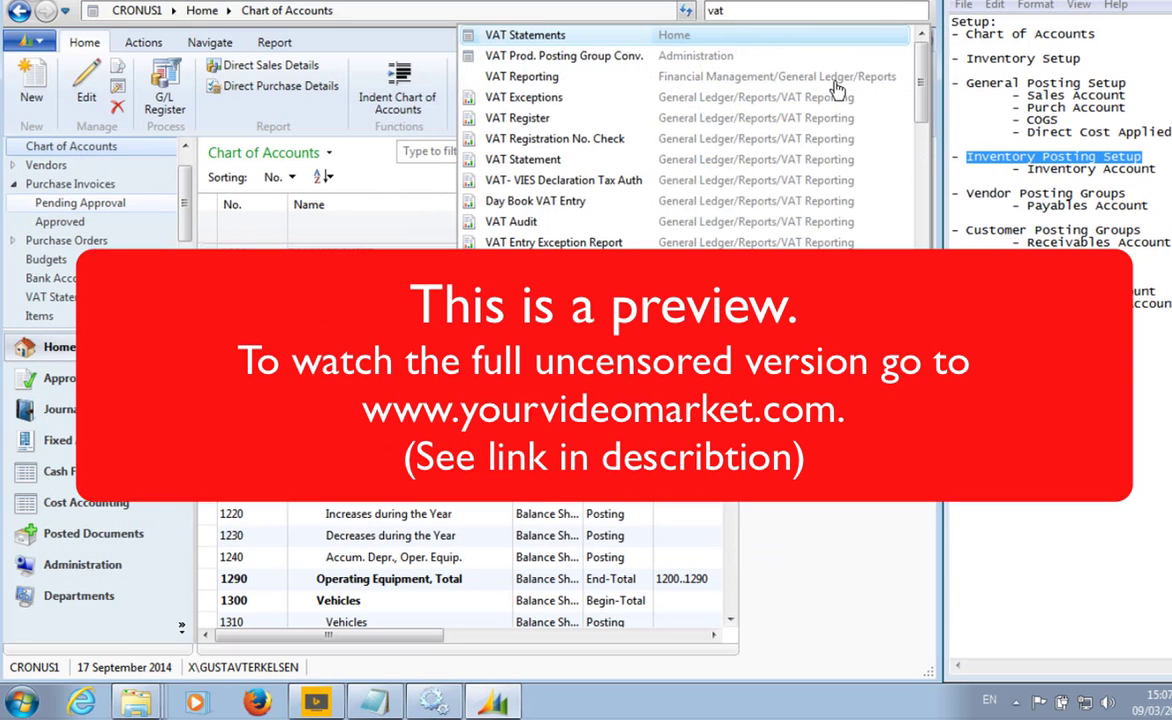
pyautogui.write(' set')
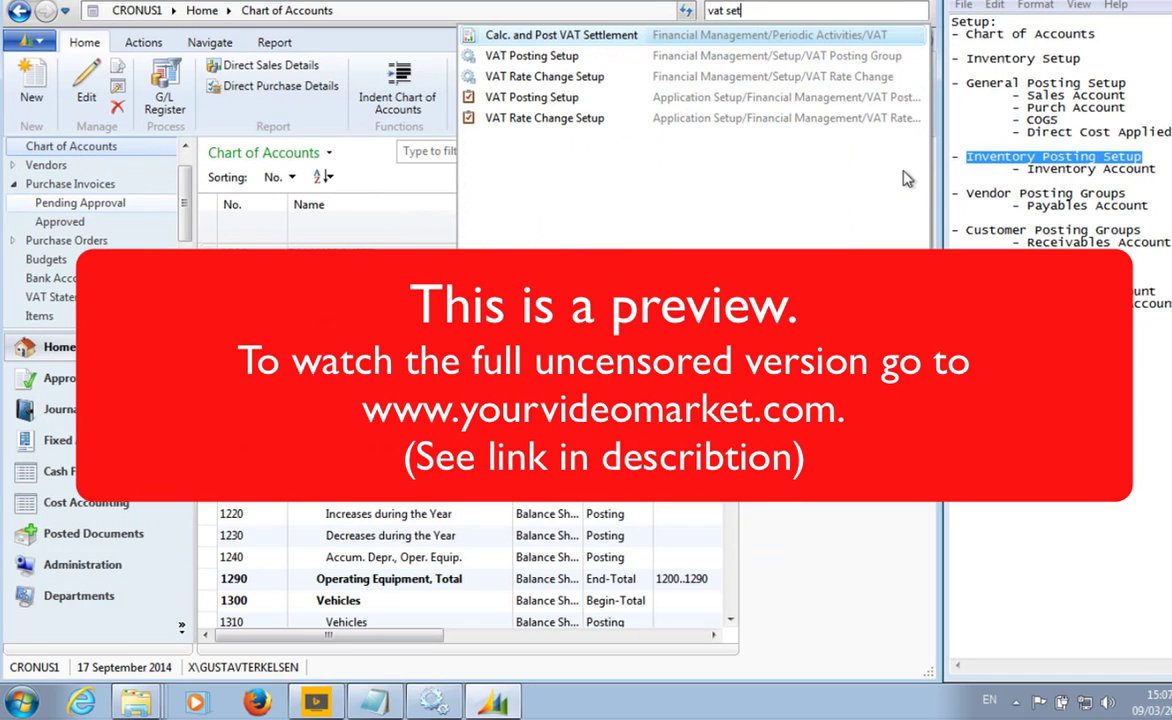
pyautogui.click(557, 56)
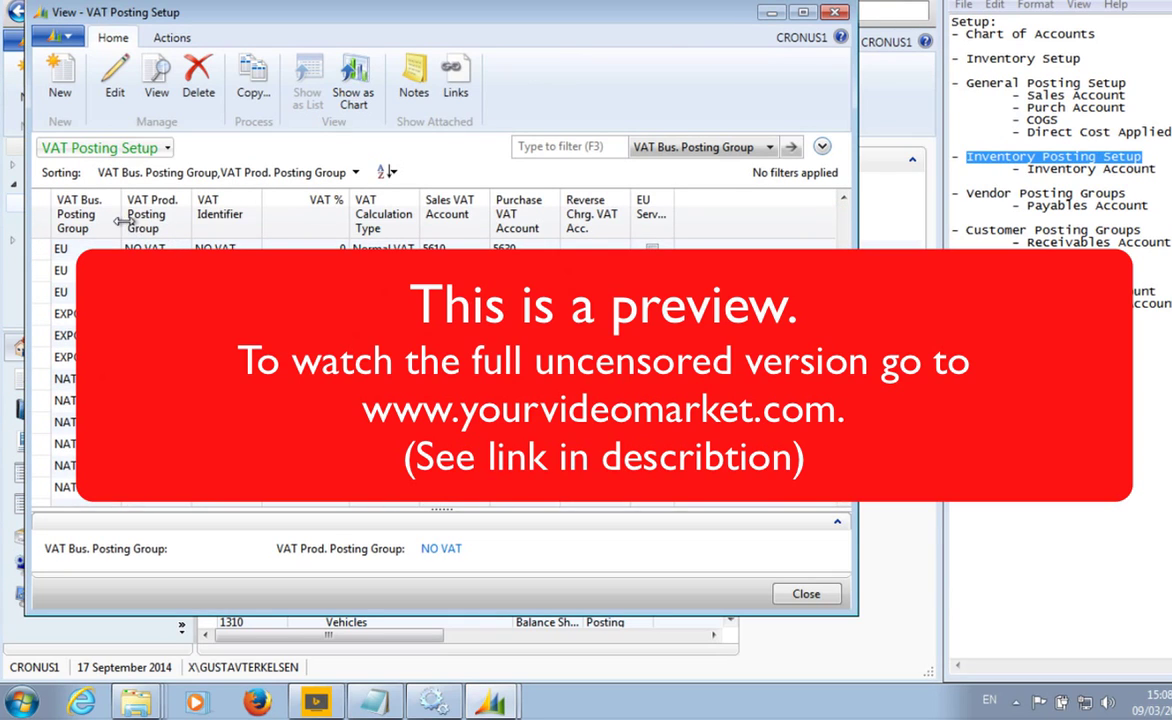
pyautogui.moveTo(122, 214); pyautogui.dragTo(147, 218)
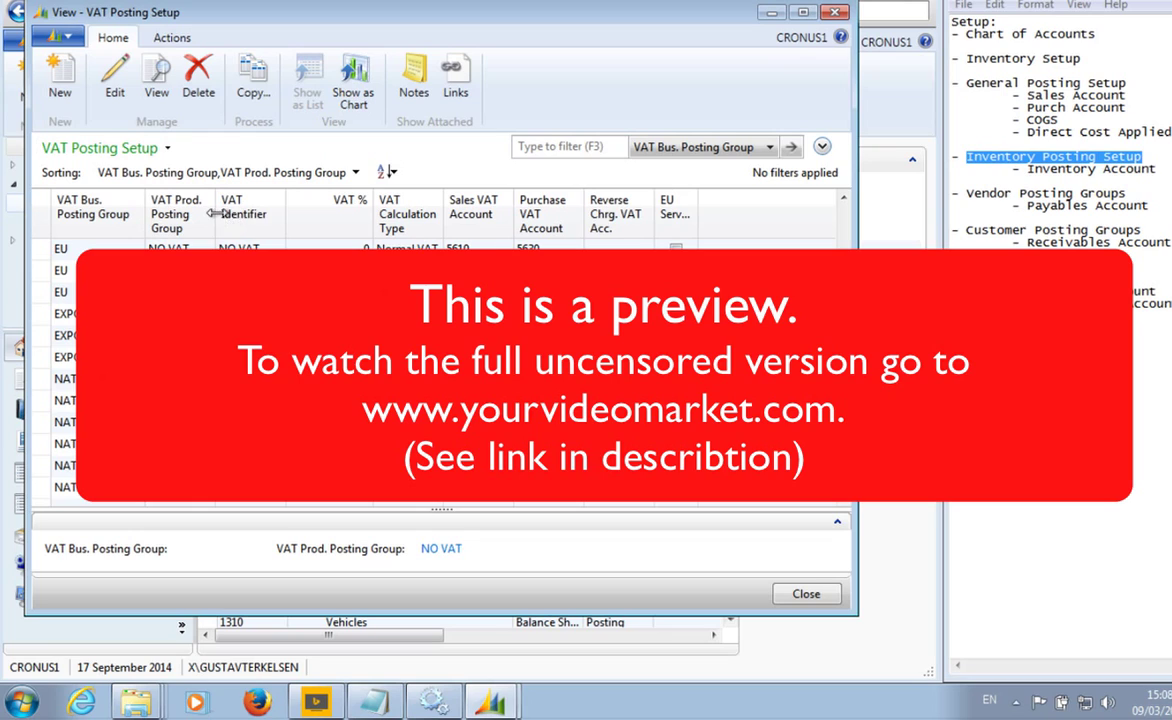
pyautogui.moveTo(216, 200); pyautogui.dragTo(251, 200)
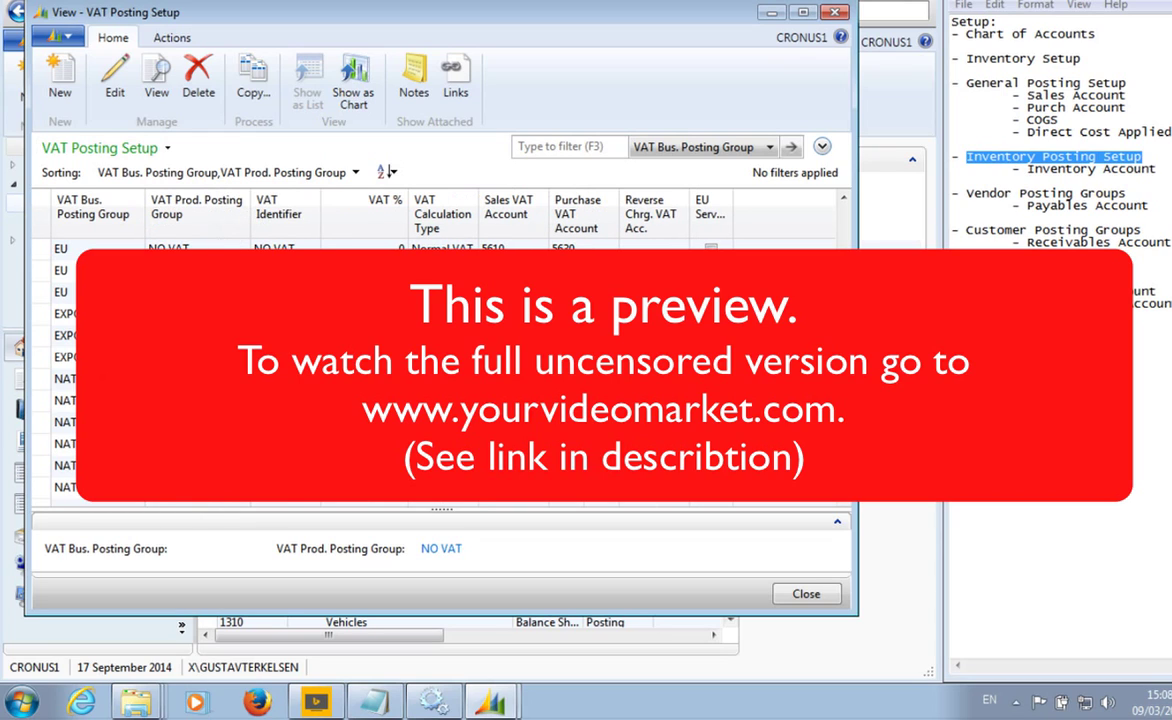
# Step: Check the Sales and Purchase VAT Account lookups for the NATIONAL and VAT20 combination, and close VAT Posting Setup and the Libraries window
pyautogui.click(58, 465)
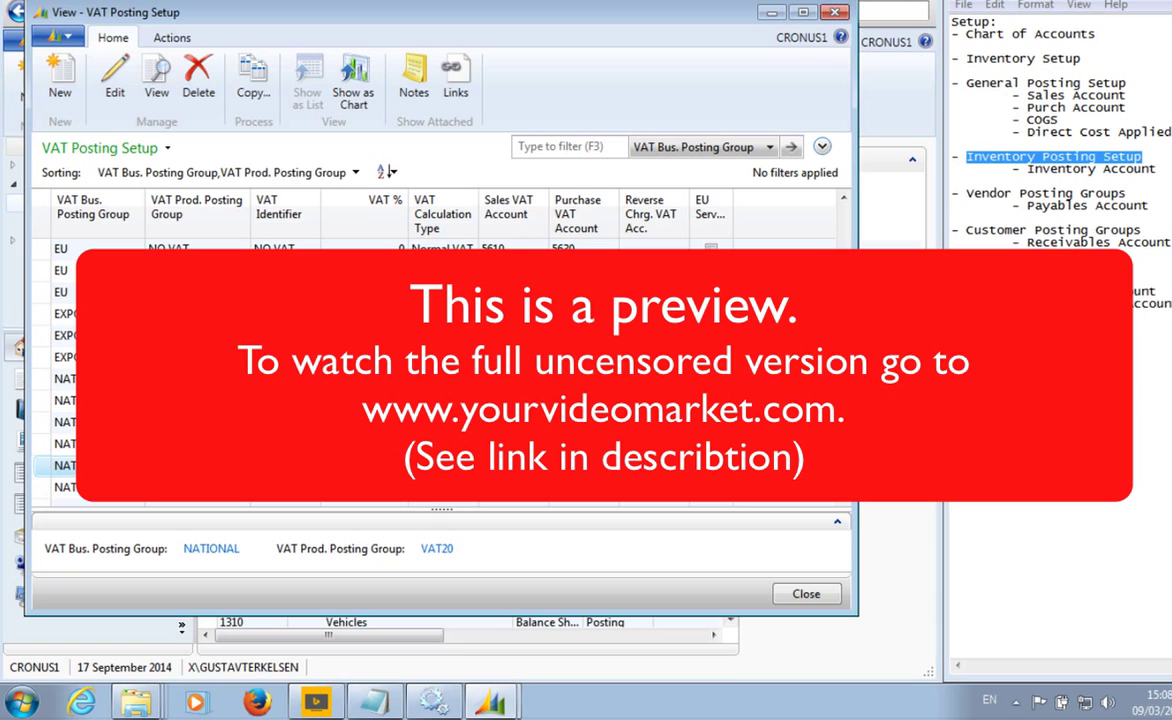
pyautogui.press('F4')
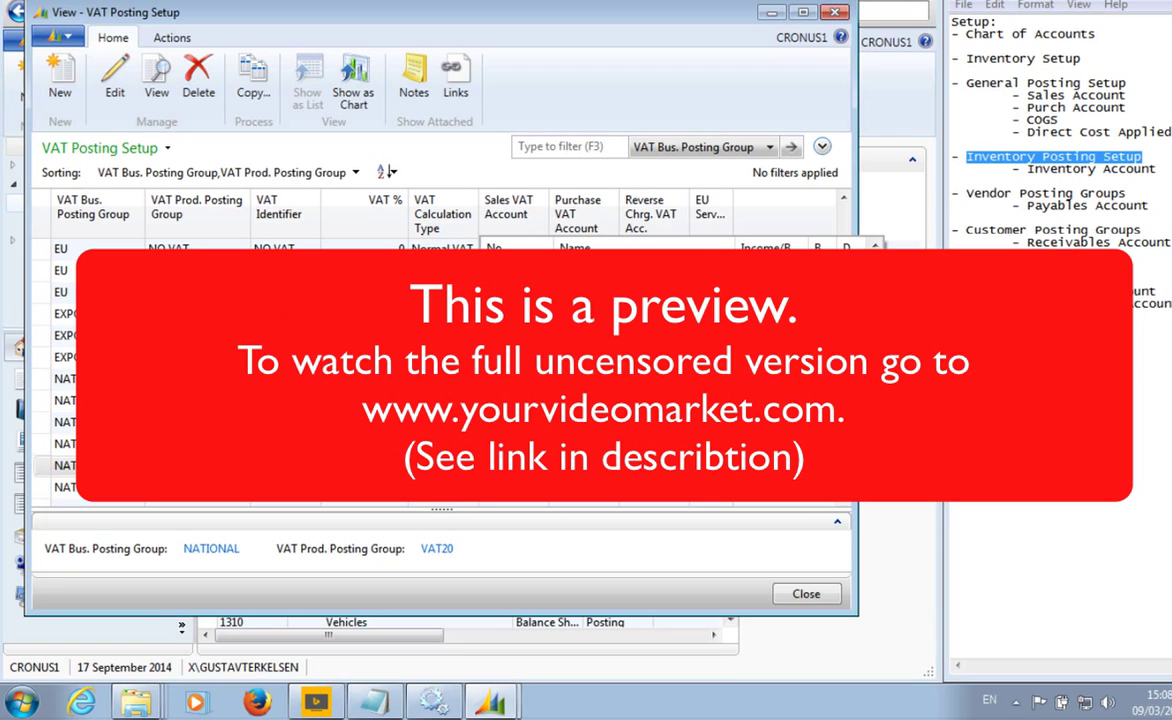
pyautogui.press('Return')
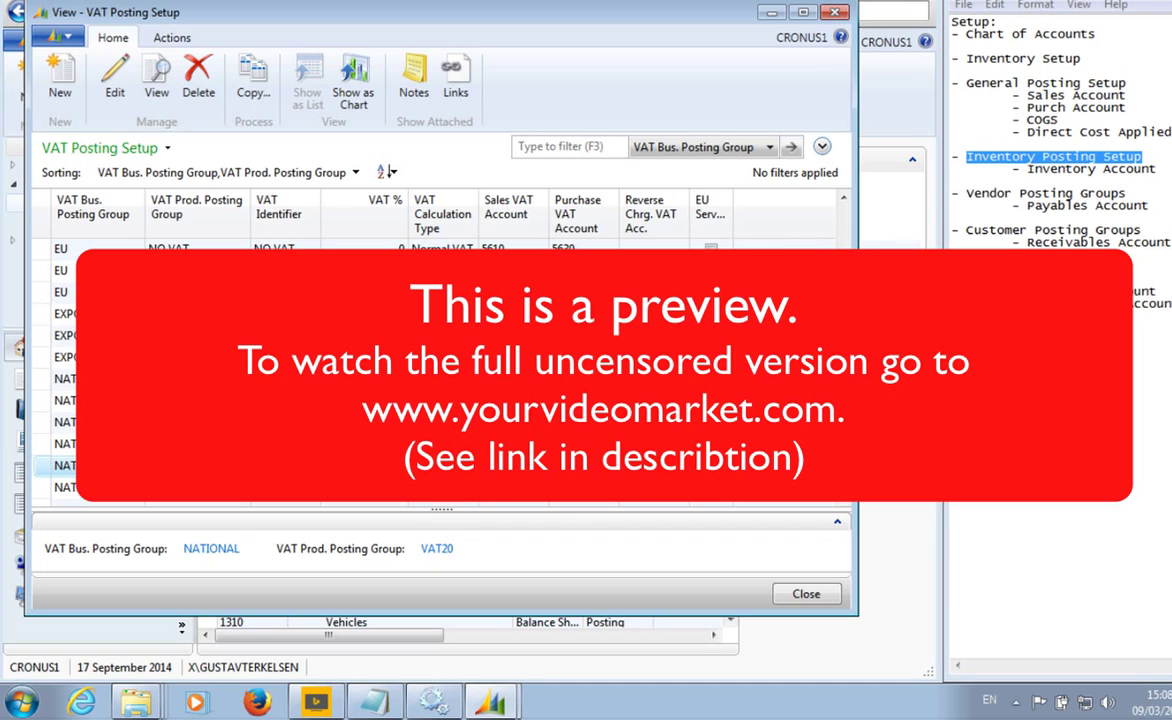
pyautogui.click(610, 466)
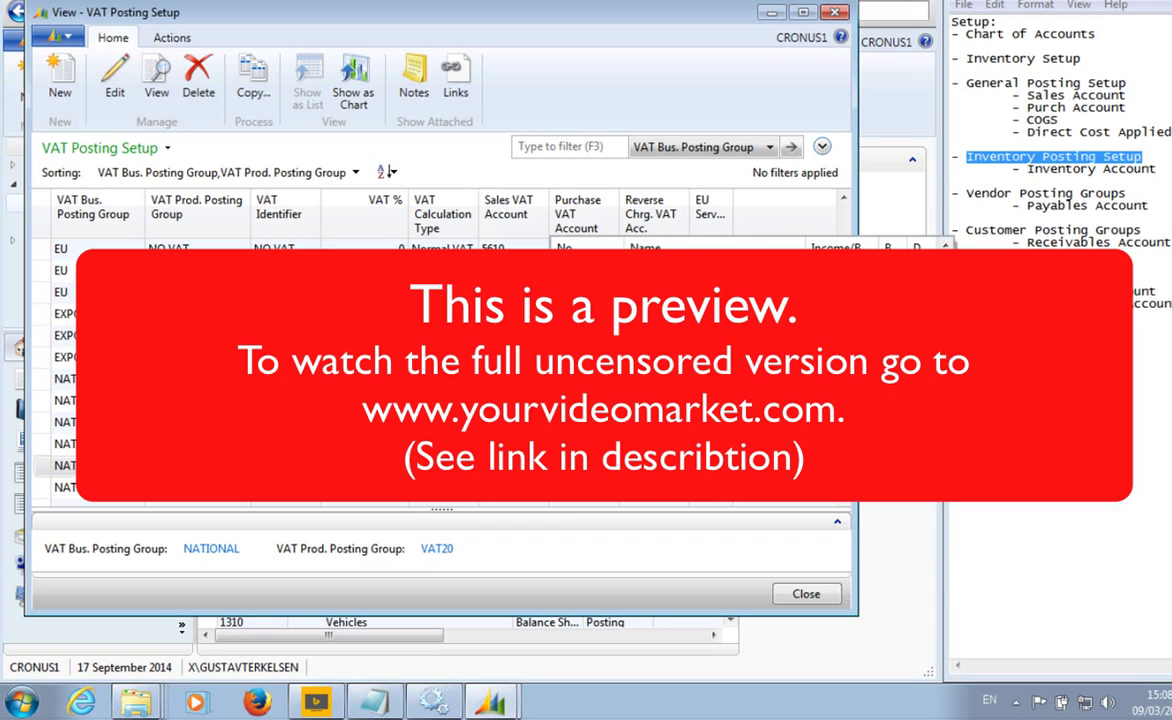
pyautogui.click(638, 508)
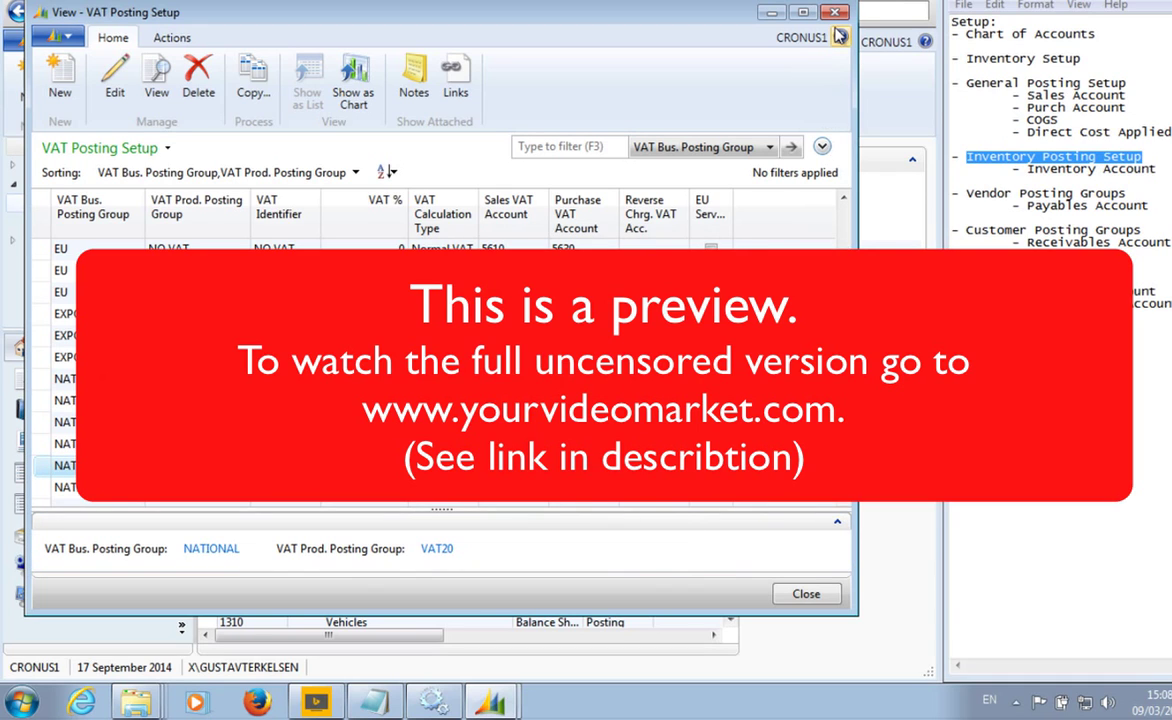
pyautogui.click(772, 13)
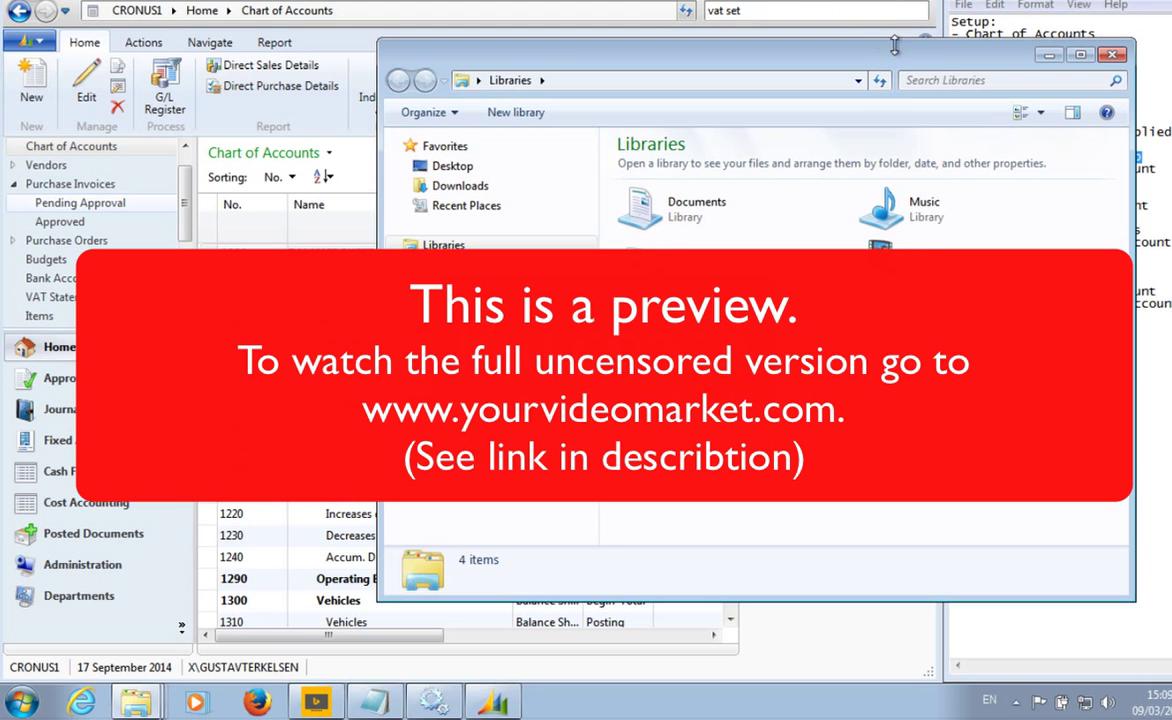
pyautogui.click(1110, 58)
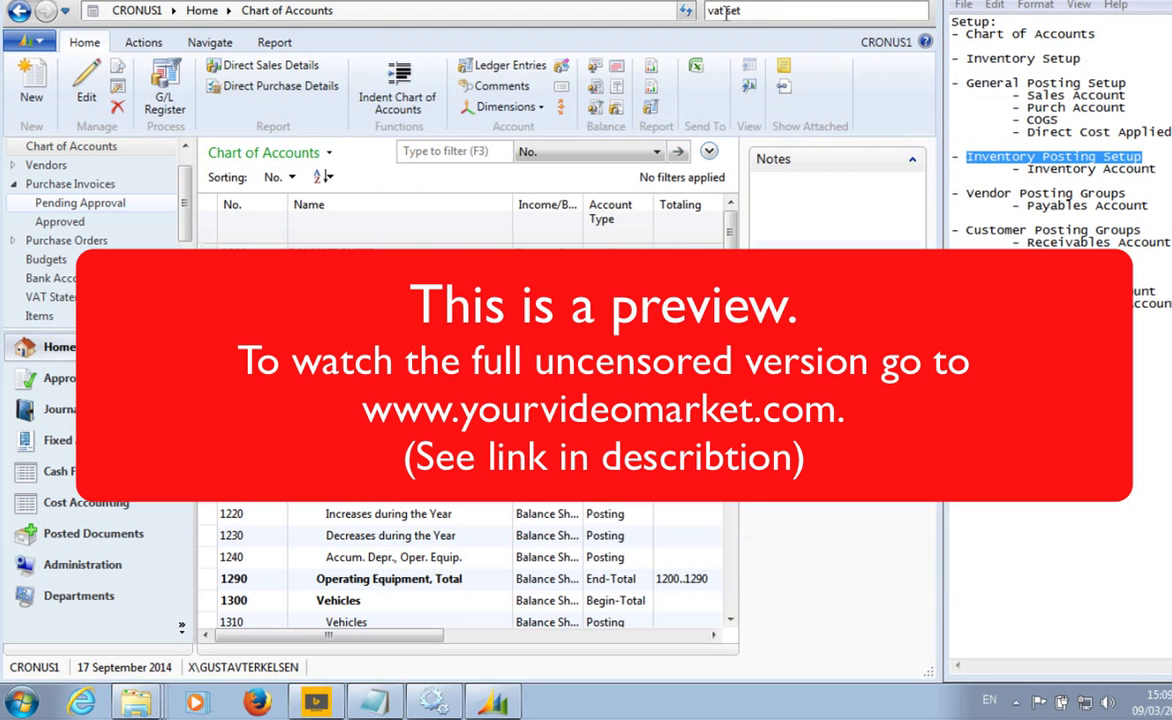
# Step: Search for "pur inv" and open the Purchase Invoices list
pyautogui.click(697, 18)
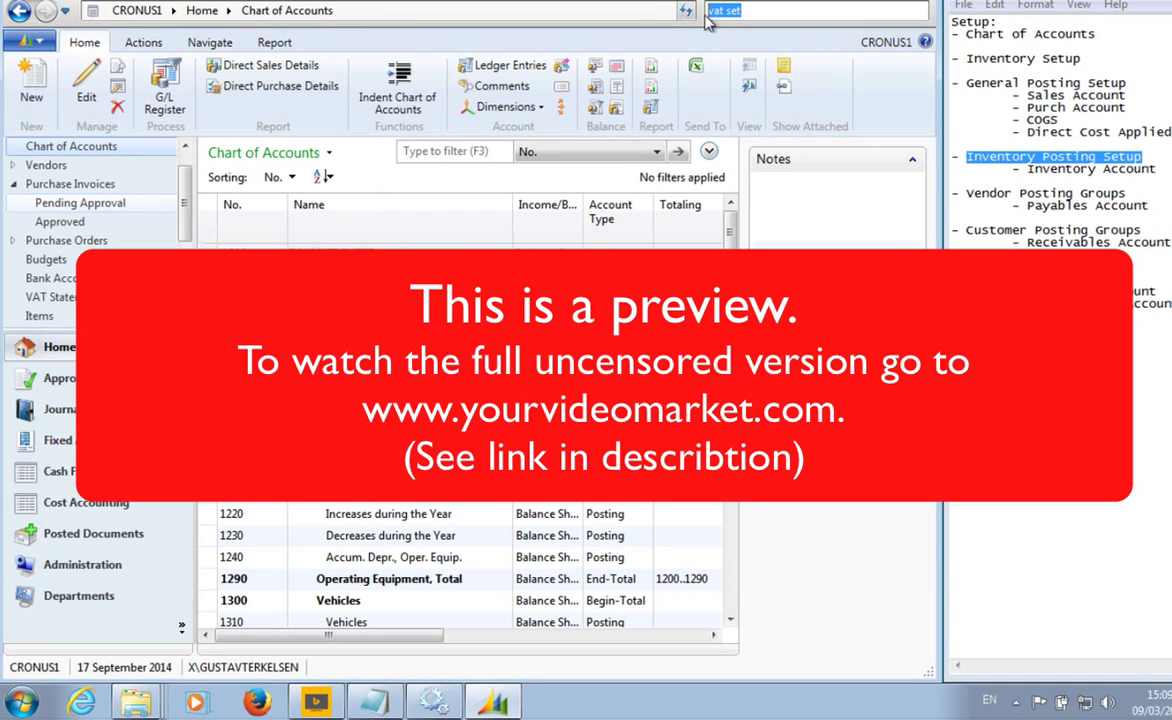
pyautogui.write('pur inv')
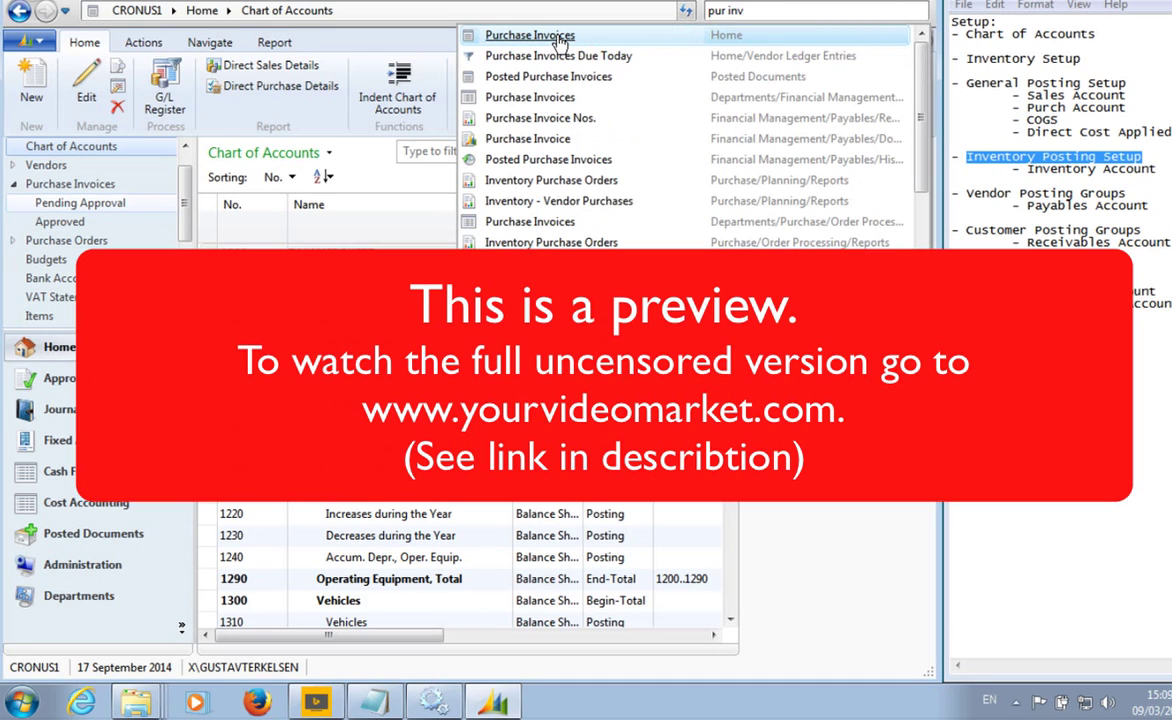
pyautogui.click(557, 38)
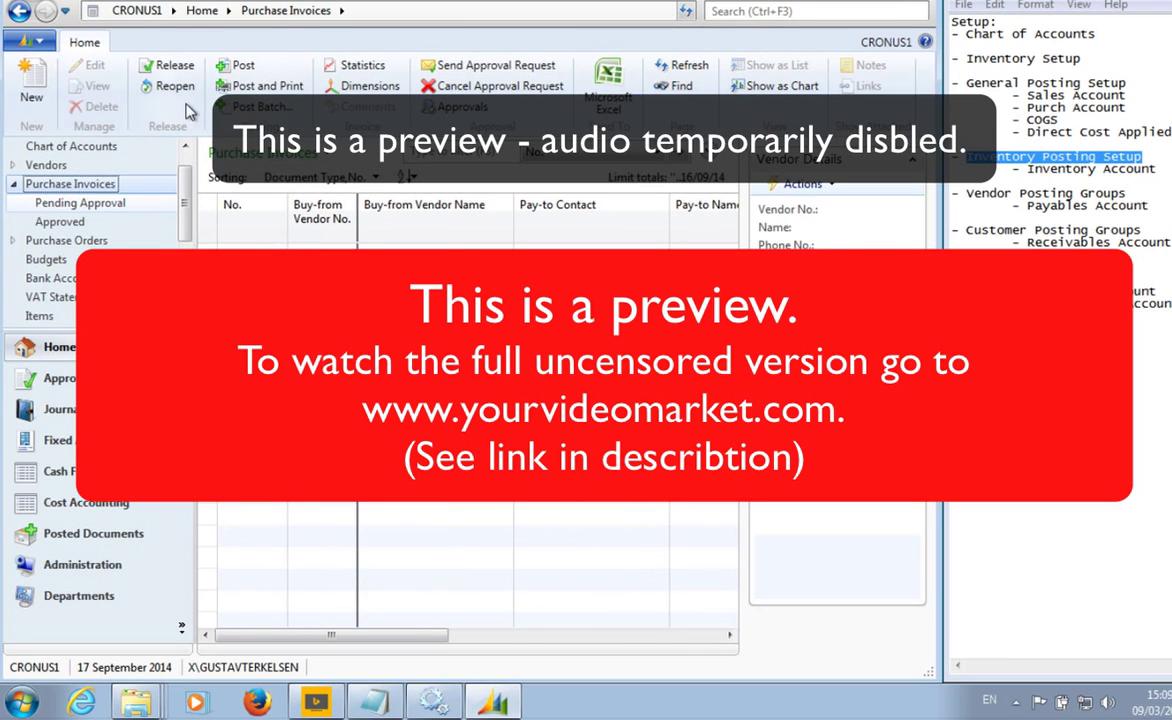
# Step: Create a new purchase invoice with Buy-from Vendor No. VENDOR and Vendor Invoice No. "oseithweo"
pyautogui.click(31, 80)
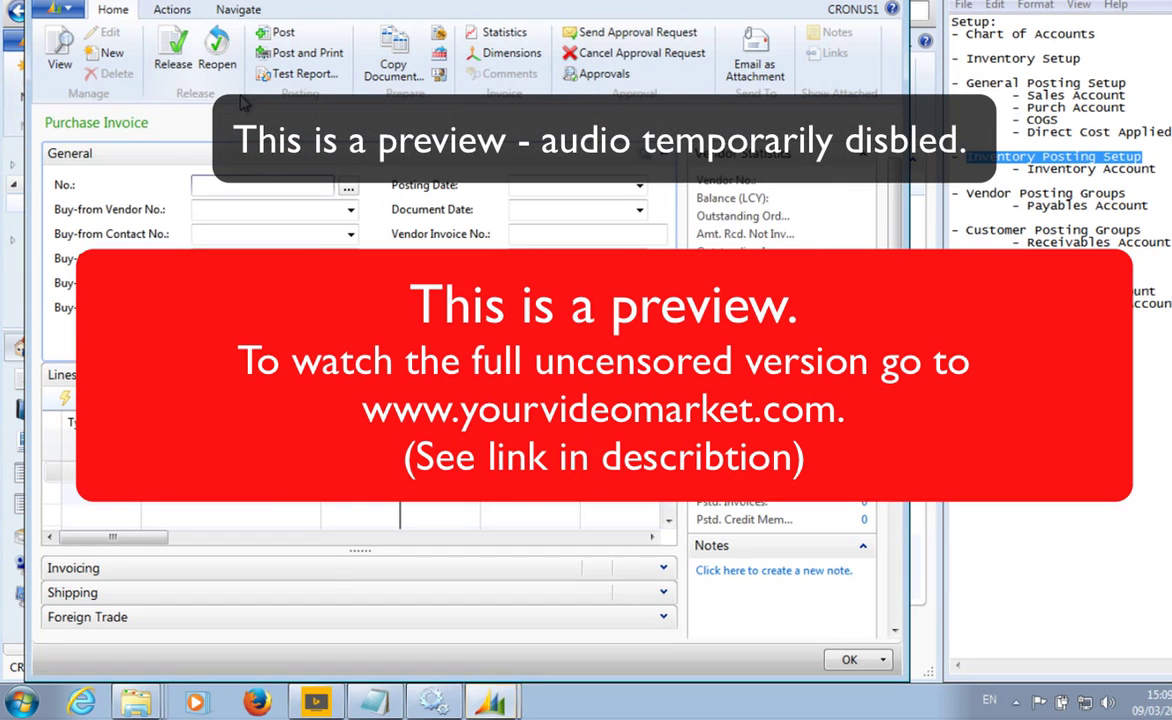
pyautogui.click(245, 212)
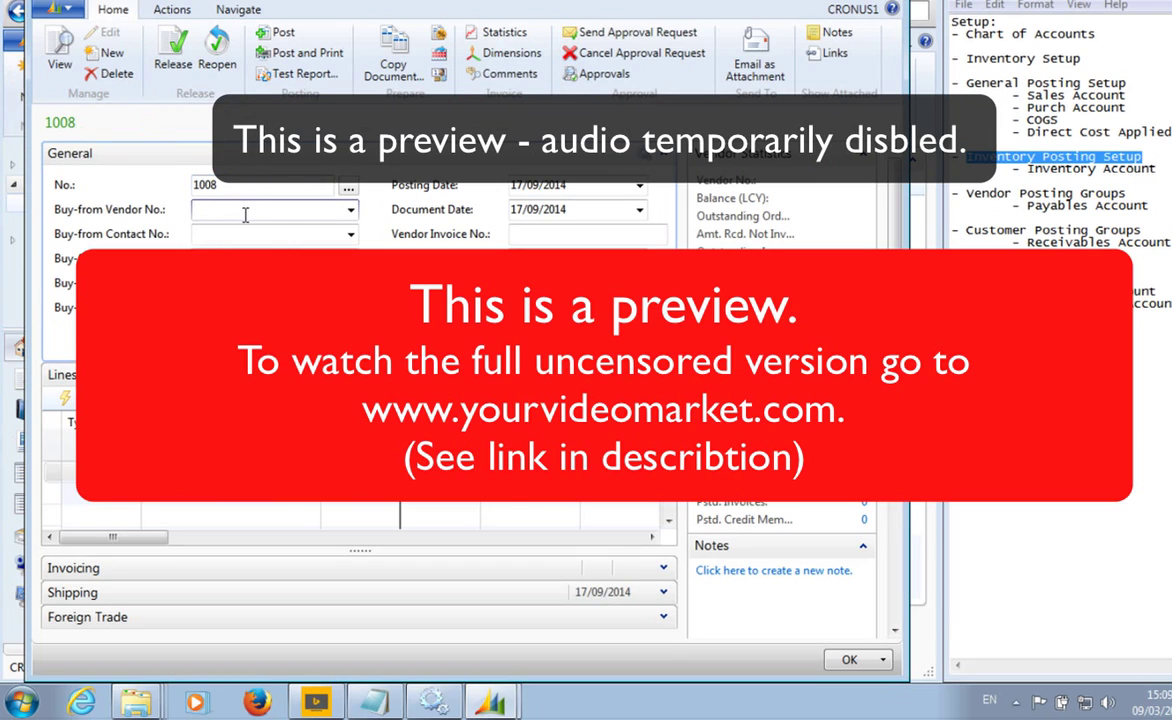
pyautogui.write('vend')
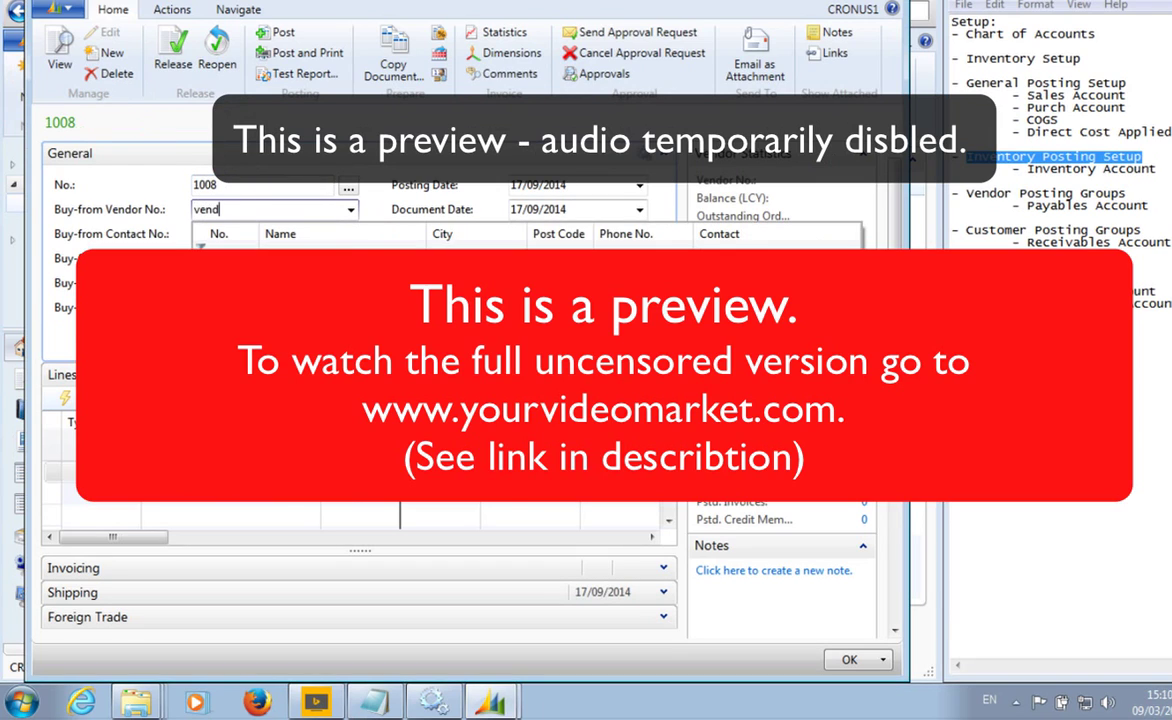
pyautogui.press('Return')
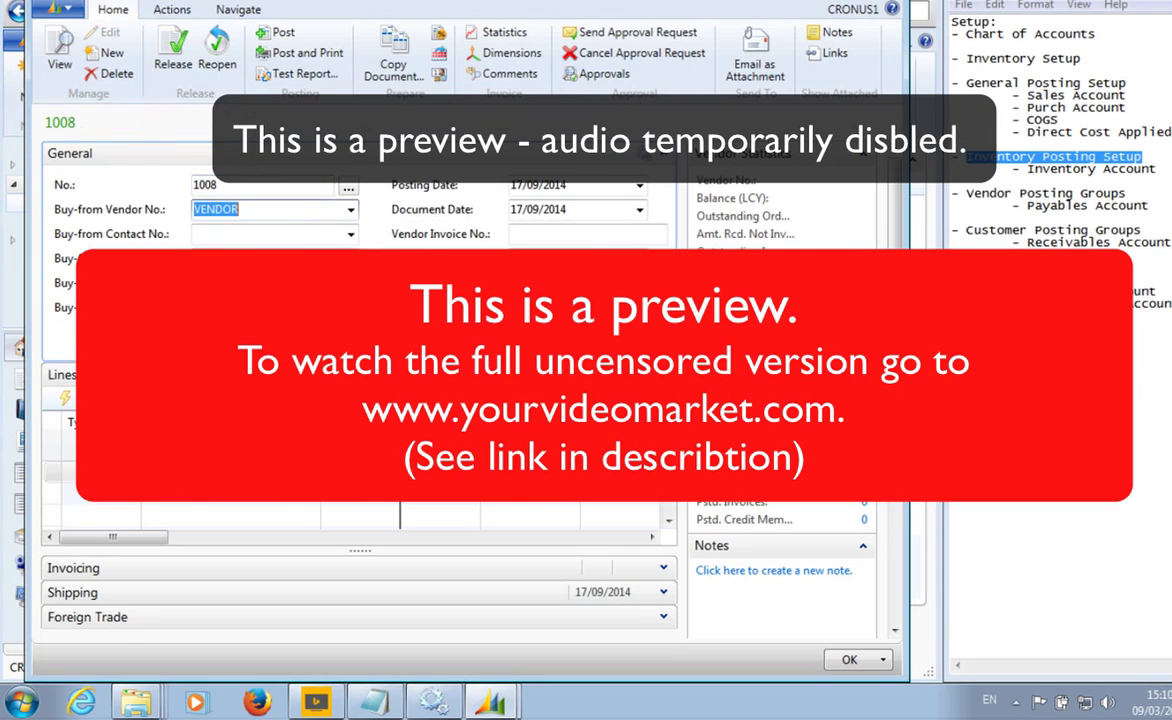
pyautogui.click(218, 233)
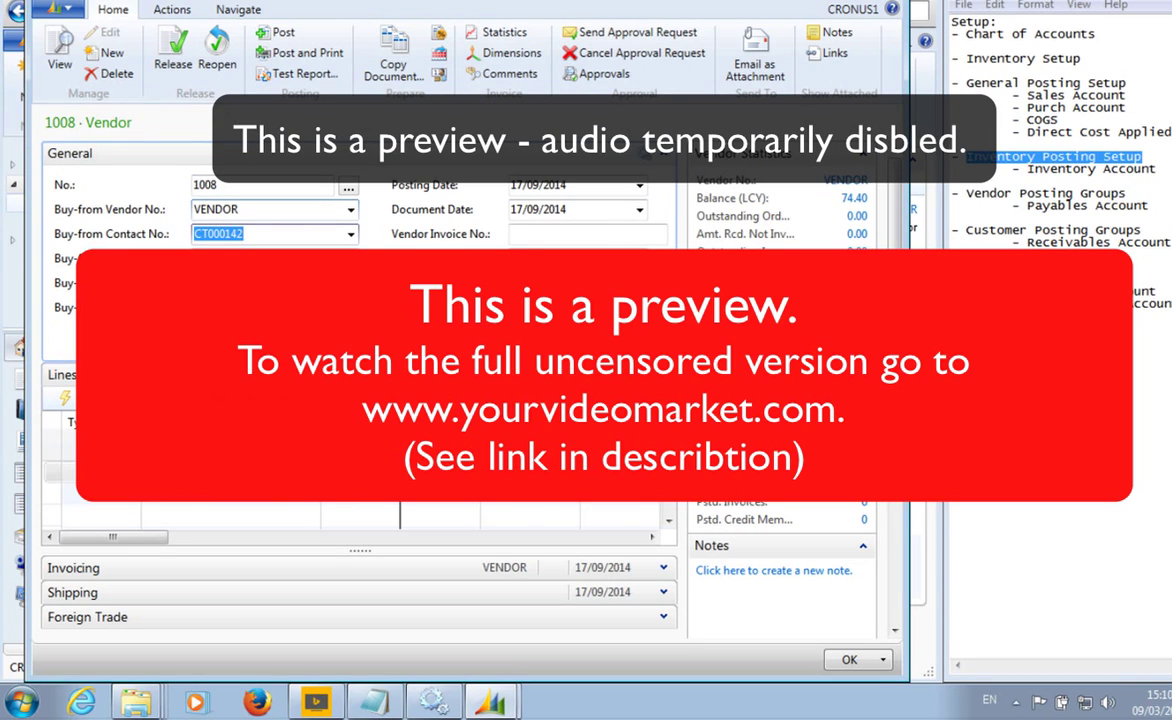
pyautogui.click(90, 432)
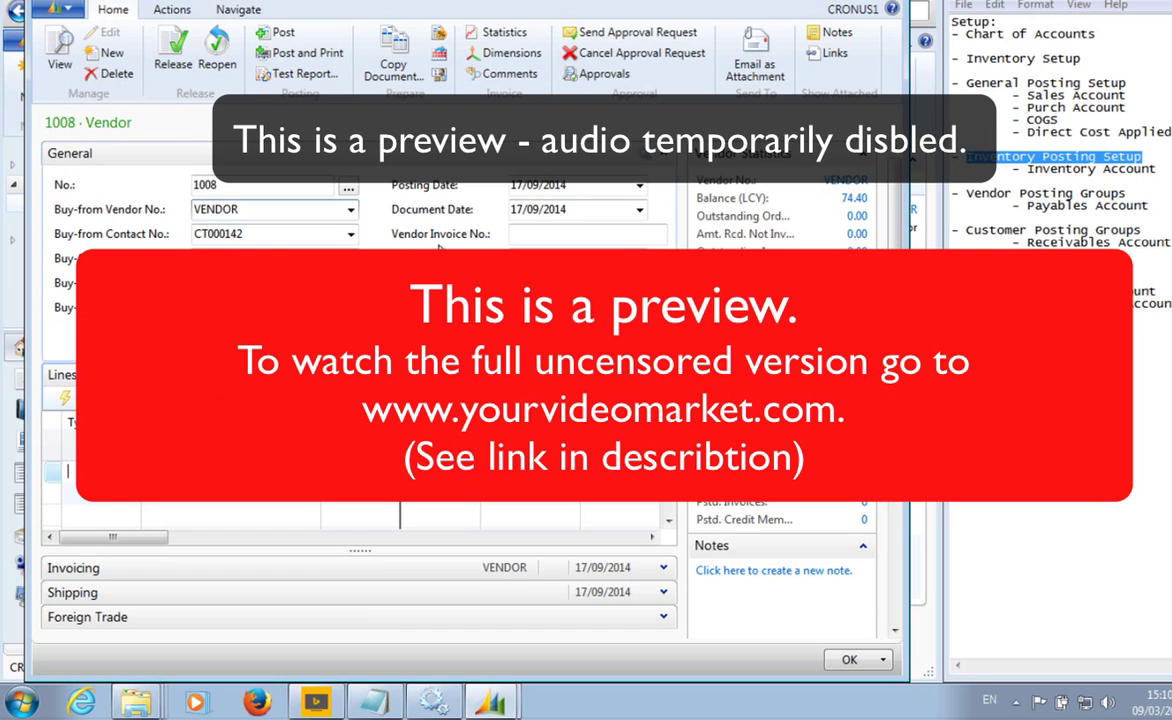
pyautogui.click(517, 234)
pyautogui.write('oseithweo')
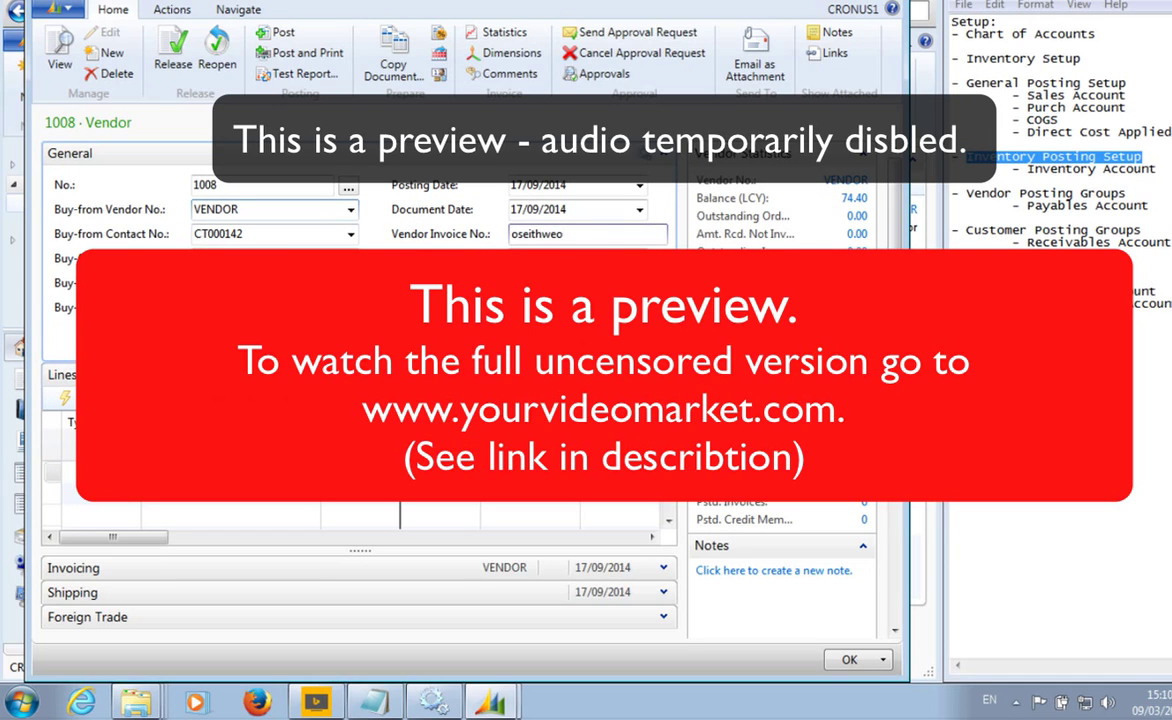
# Step: Add an Item line for 1 PCS of GLASS1 at a direct unit cost of 10.00, and post the purchase invoice
pyautogui.click(104, 474)
pyautogui.click(88, 537)
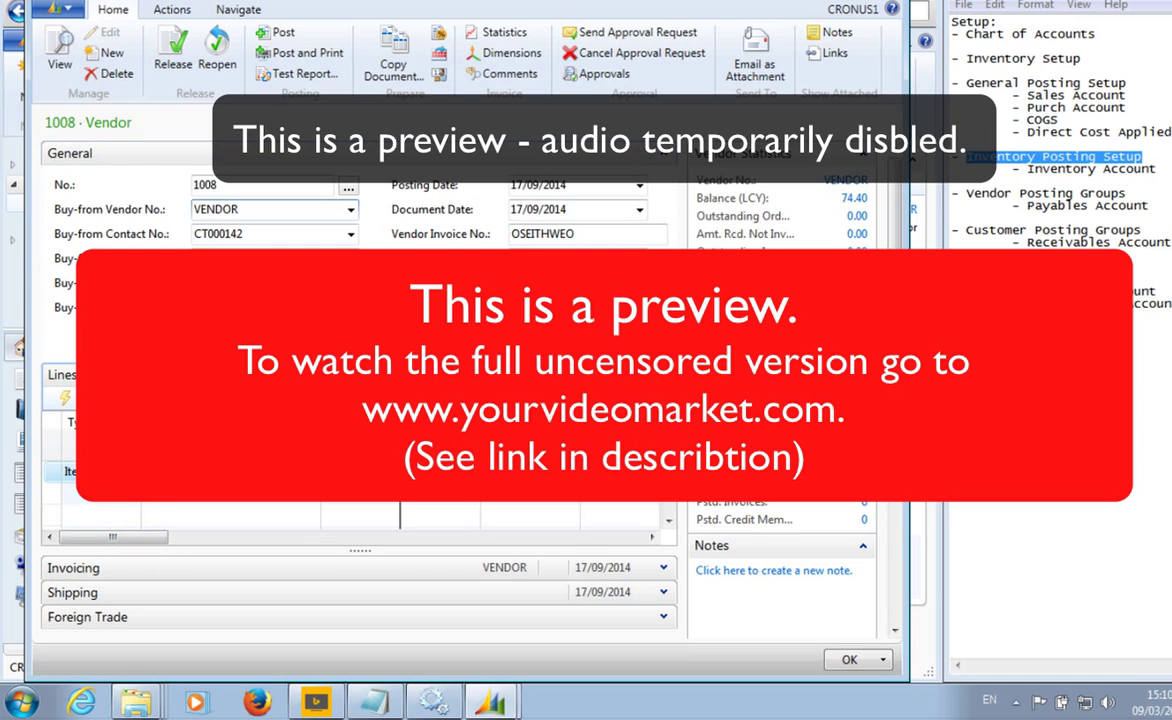
pyautogui.press('Tab')
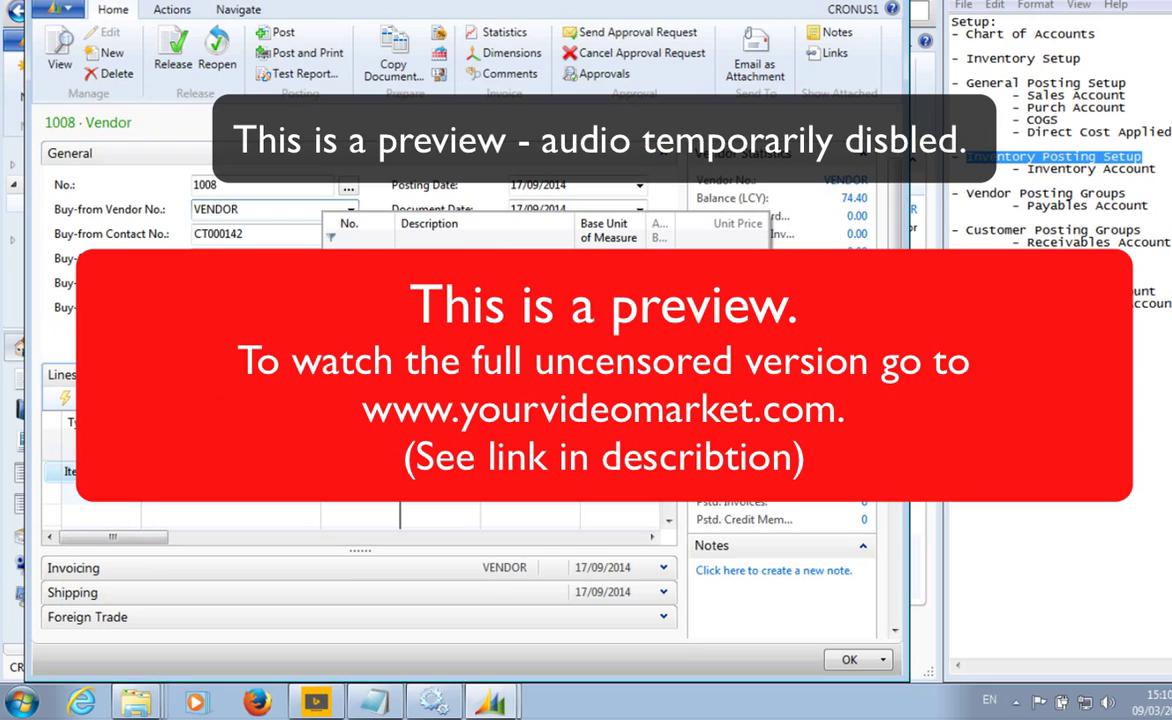
pyautogui.press('Escape')
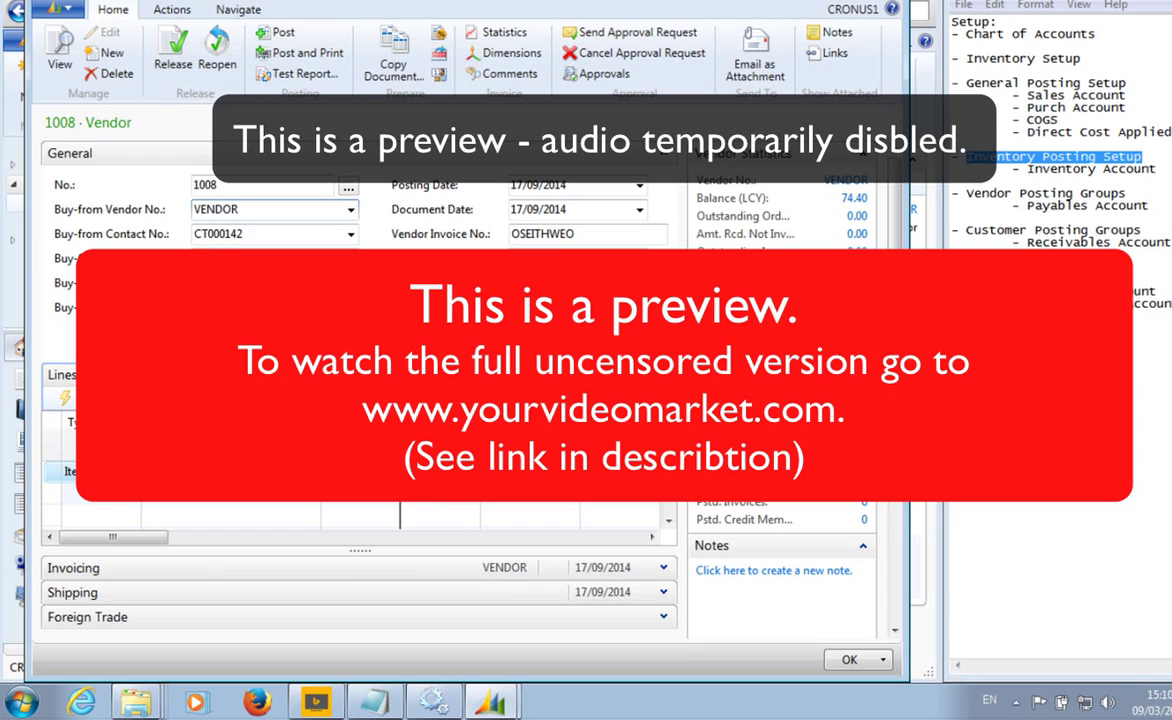
pyautogui.press('Tab')
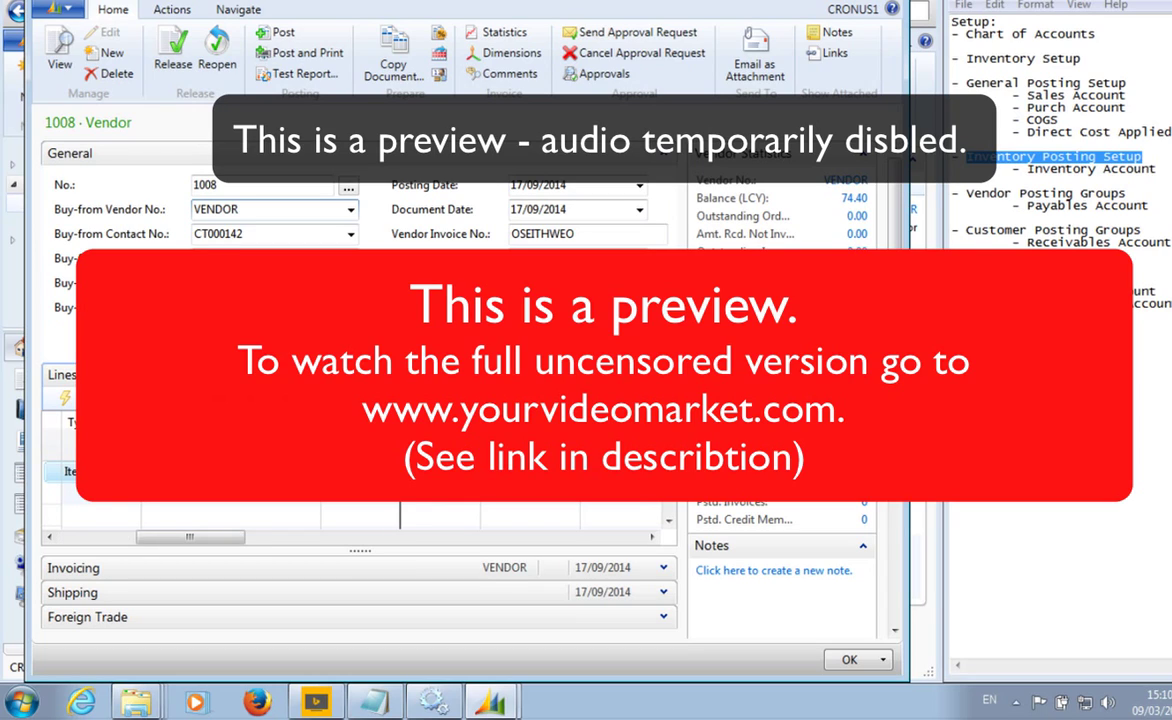
pyautogui.press('Tab')
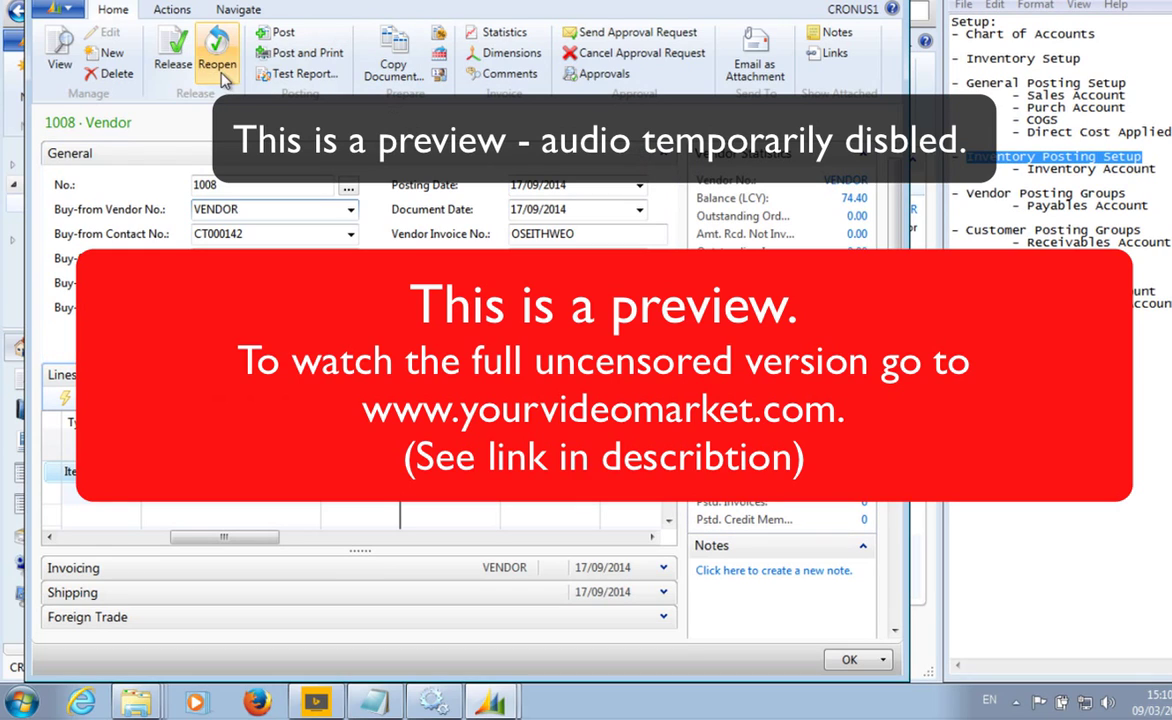
pyautogui.click(277, 40)
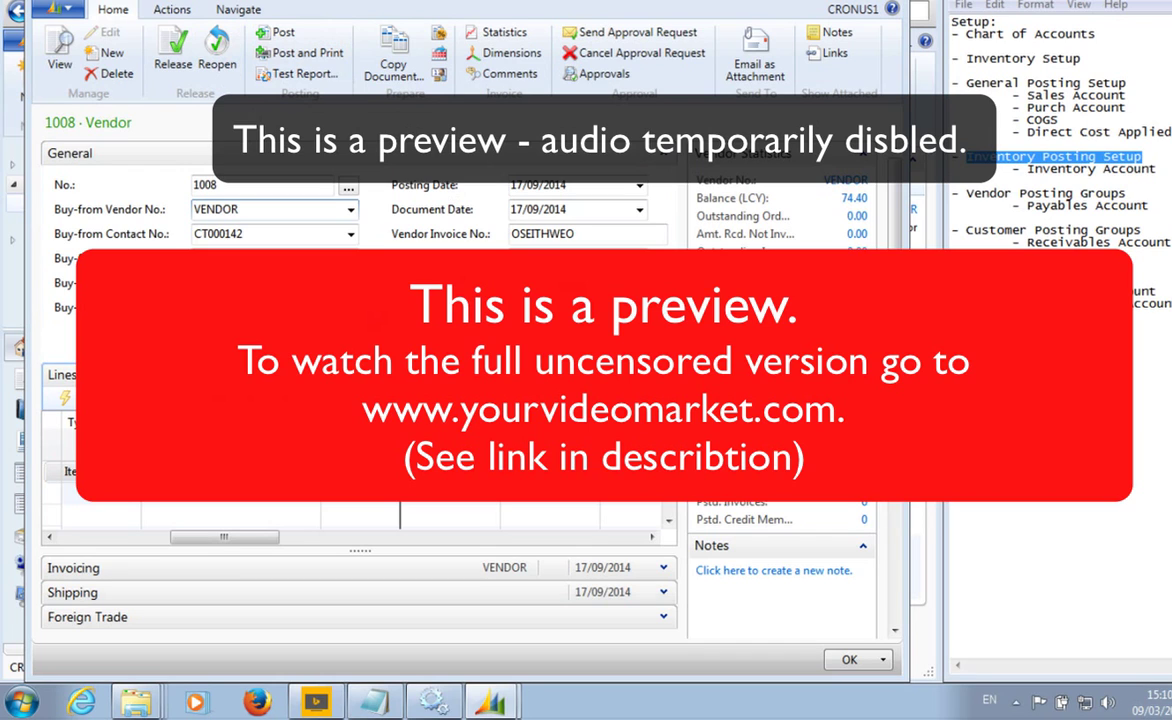
pyautogui.click(456, 378)
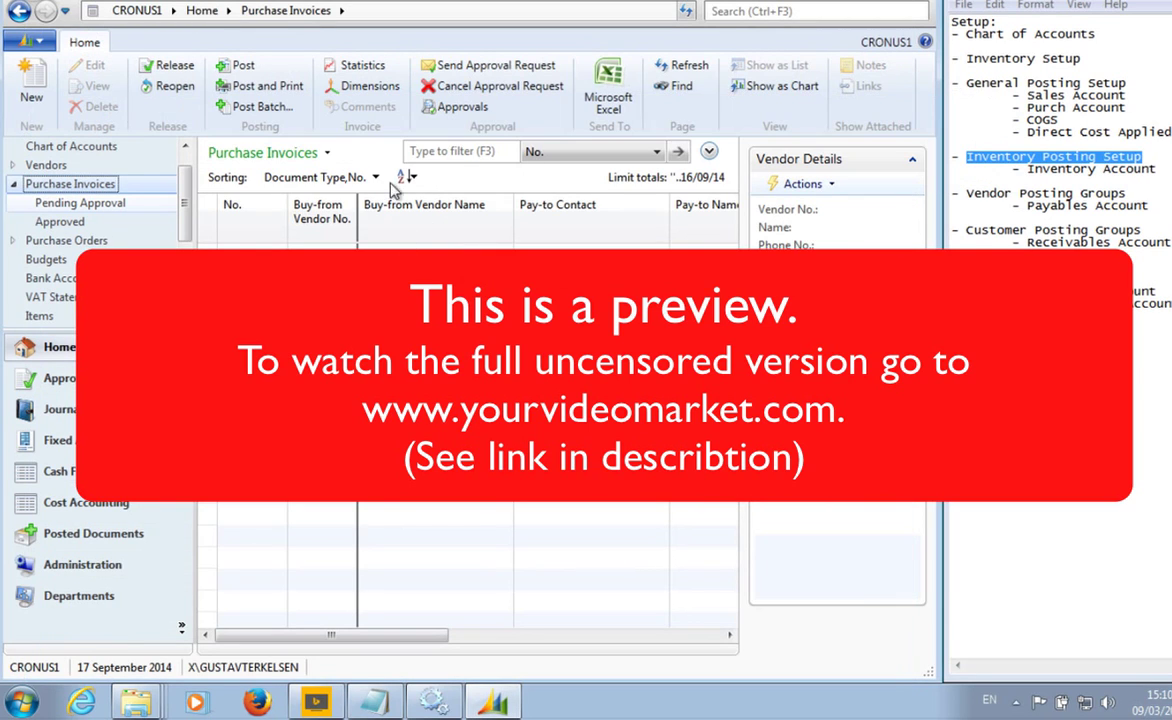
# Step: Search for "post pur rec" and open the Posted Purchase Receipts list under Financial Management/Payables/History
pyautogui.click(760, 14)
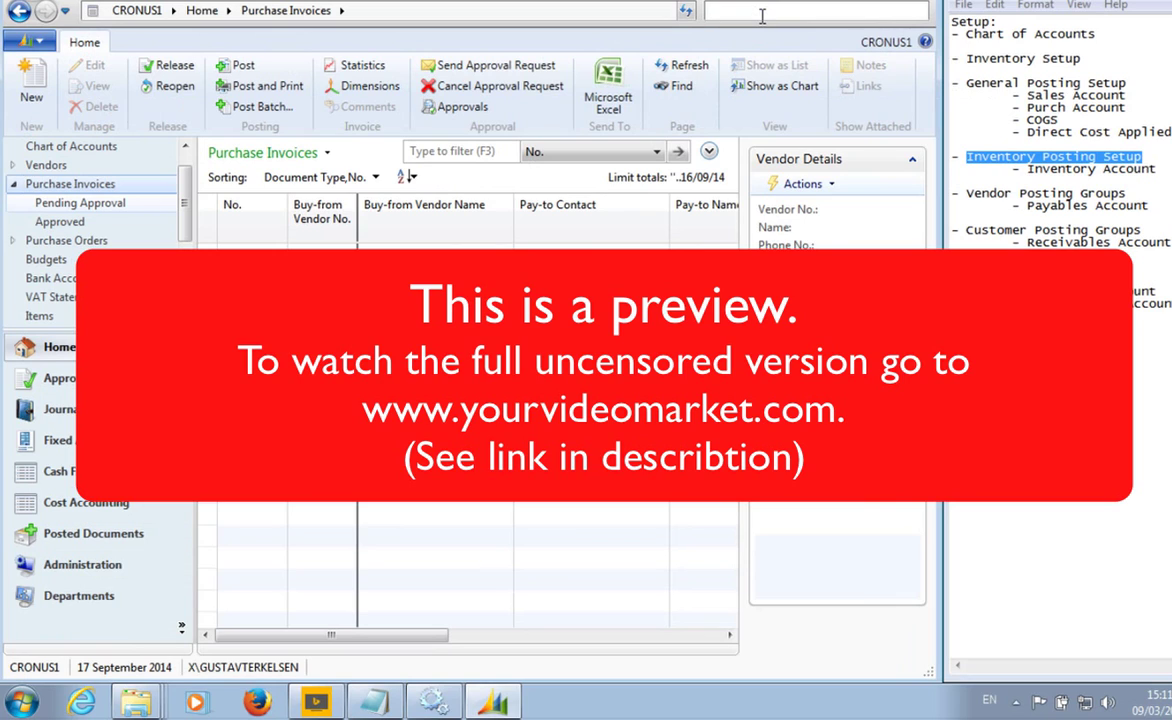
pyautogui.write('post')
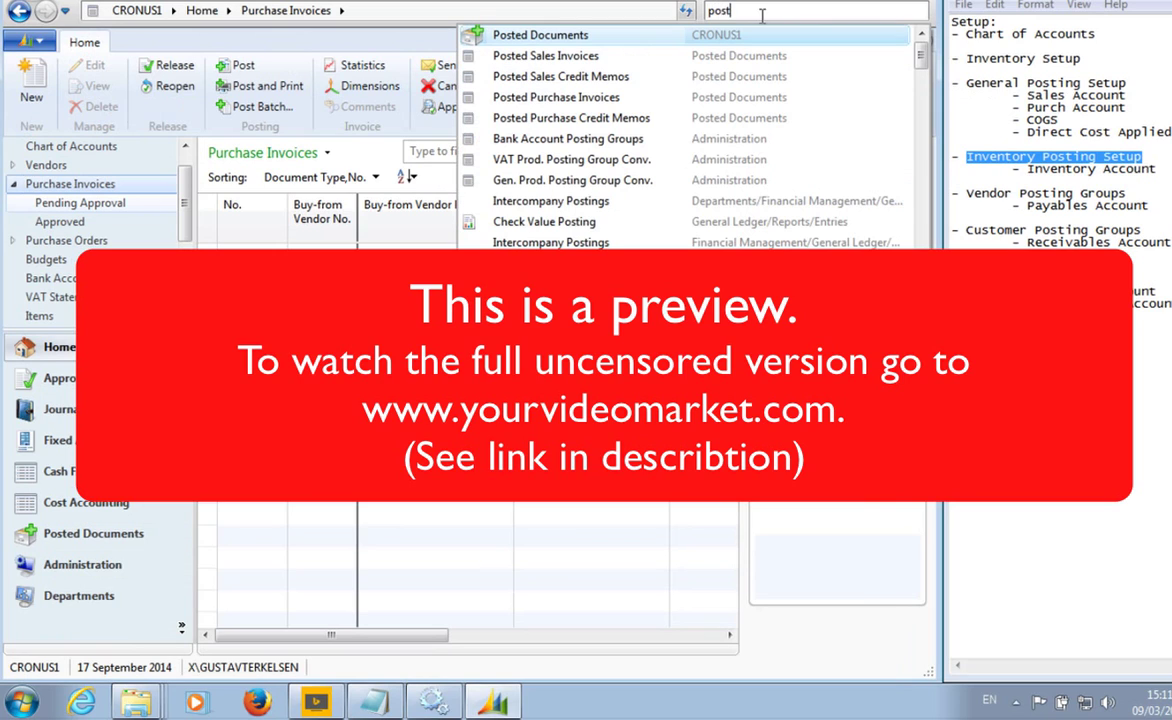
pyautogui.write(' pur')
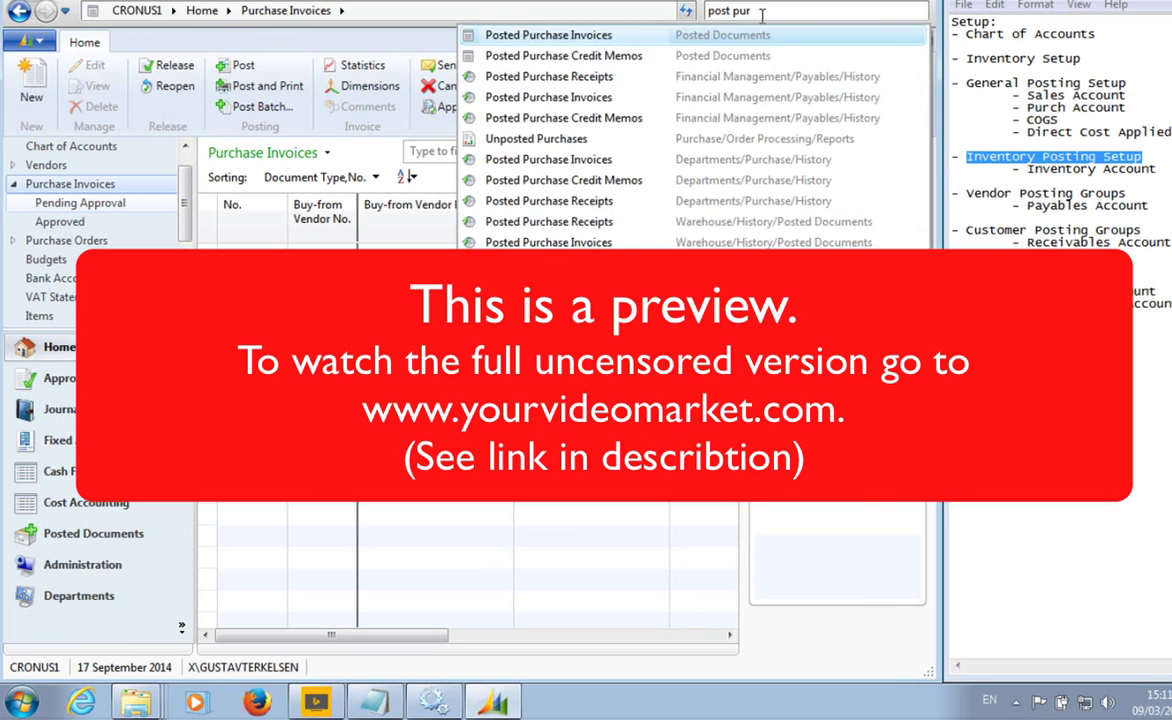
pyautogui.write(' rec')
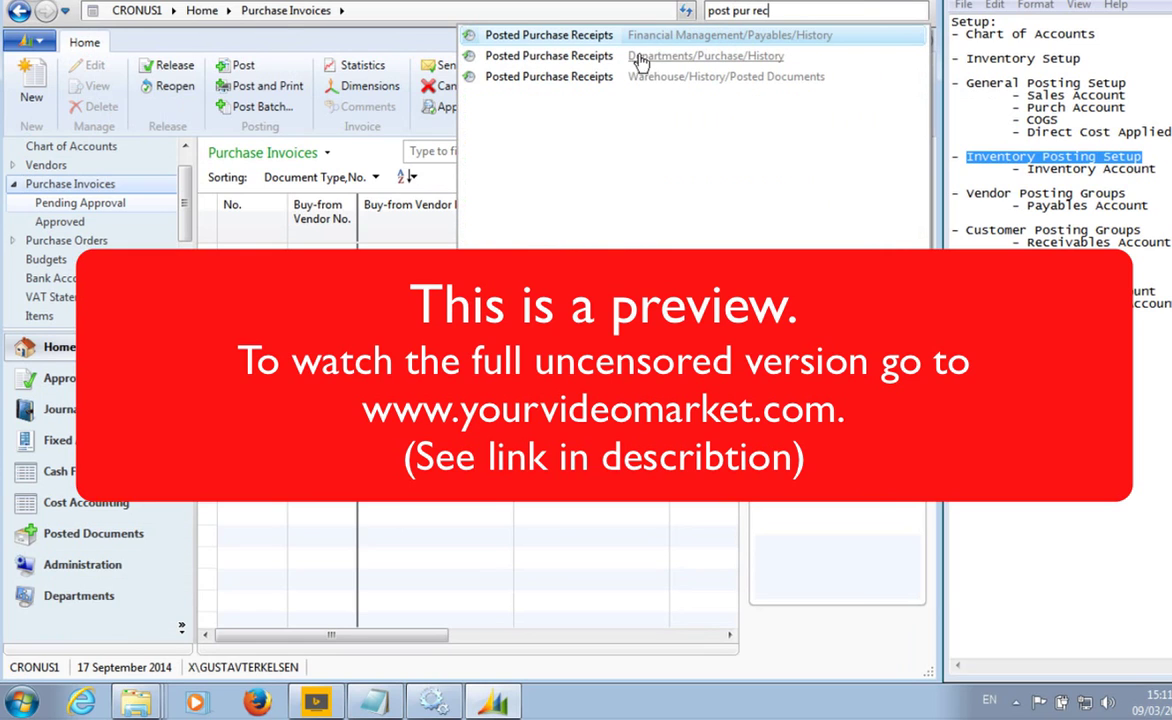
pyautogui.click(588, 38)
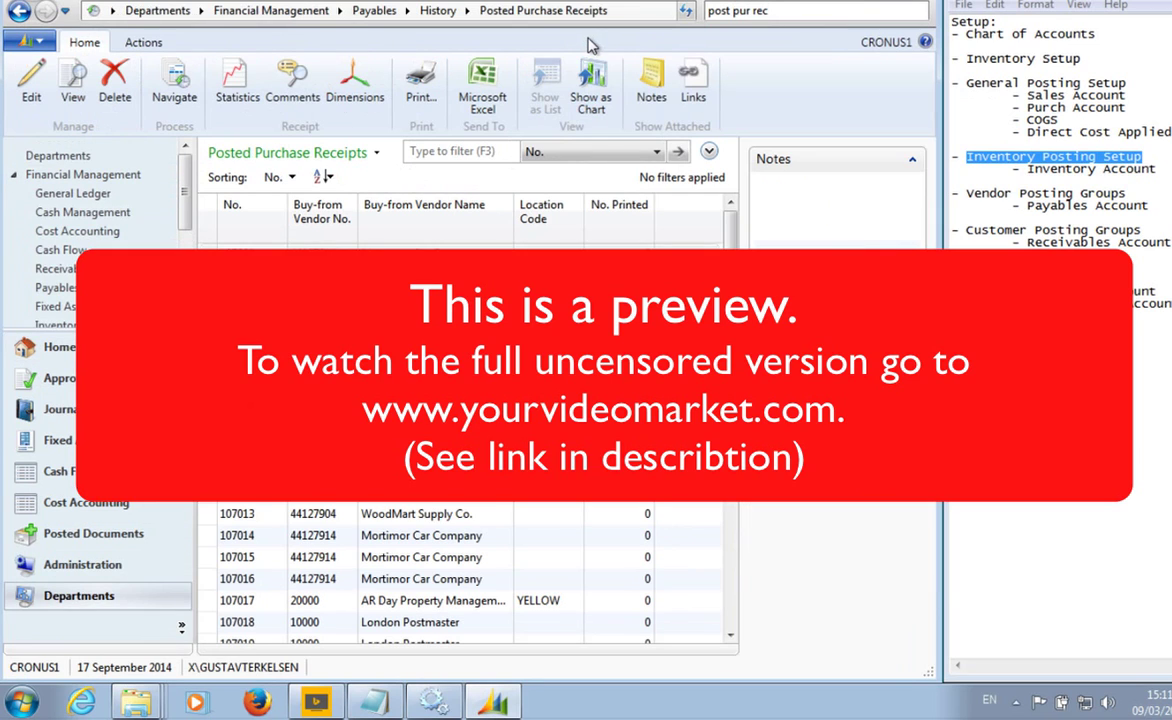
# Step: Open the last VENDOR receipt in the posted purchase receipts and view its item line
pyautogui.scroll(-8, 755, 511)
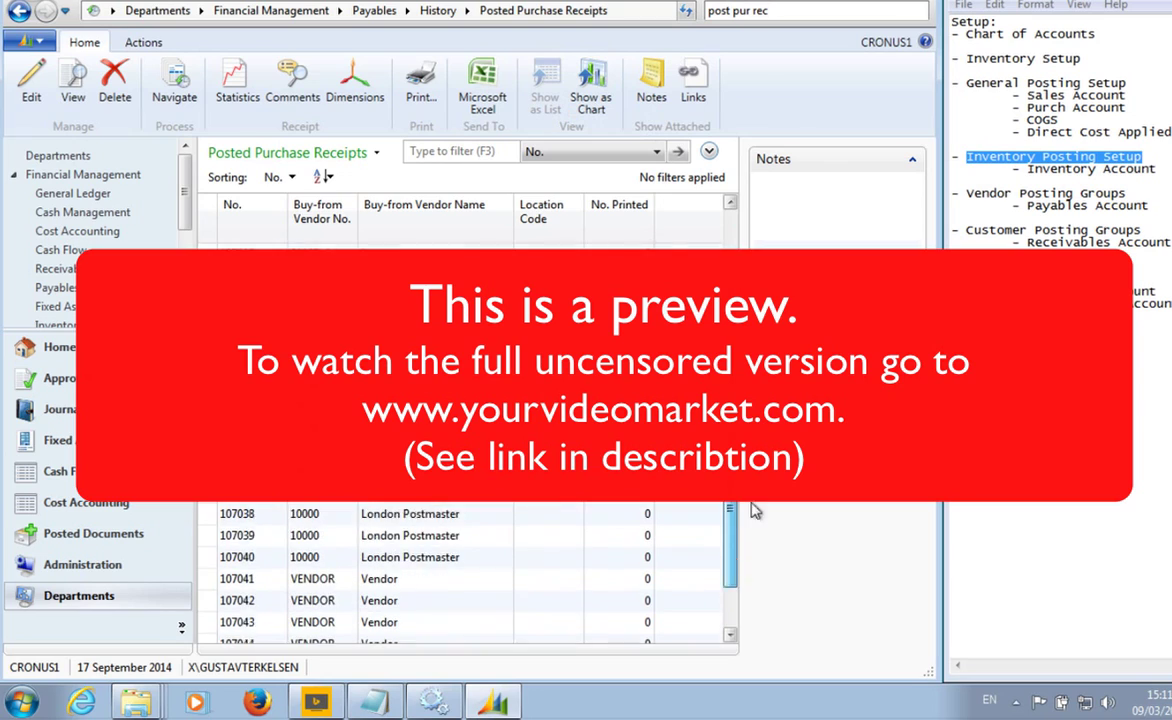
pyautogui.scroll(-2, 755, 511)
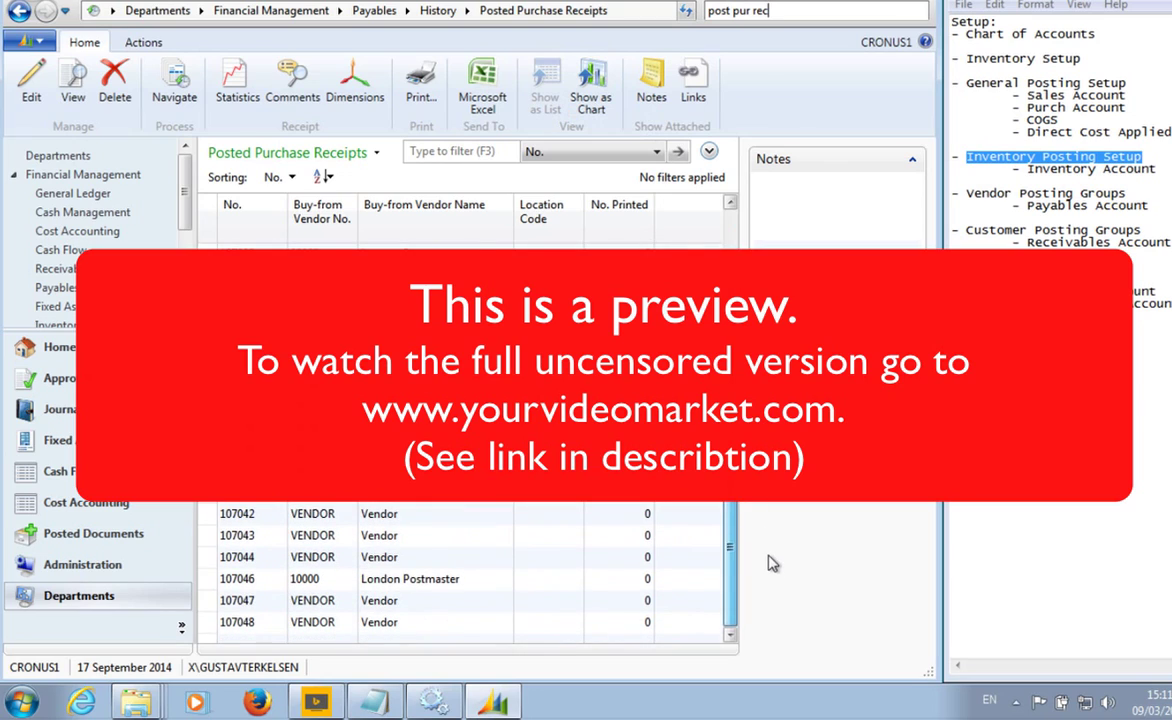
pyautogui.click(300, 624)
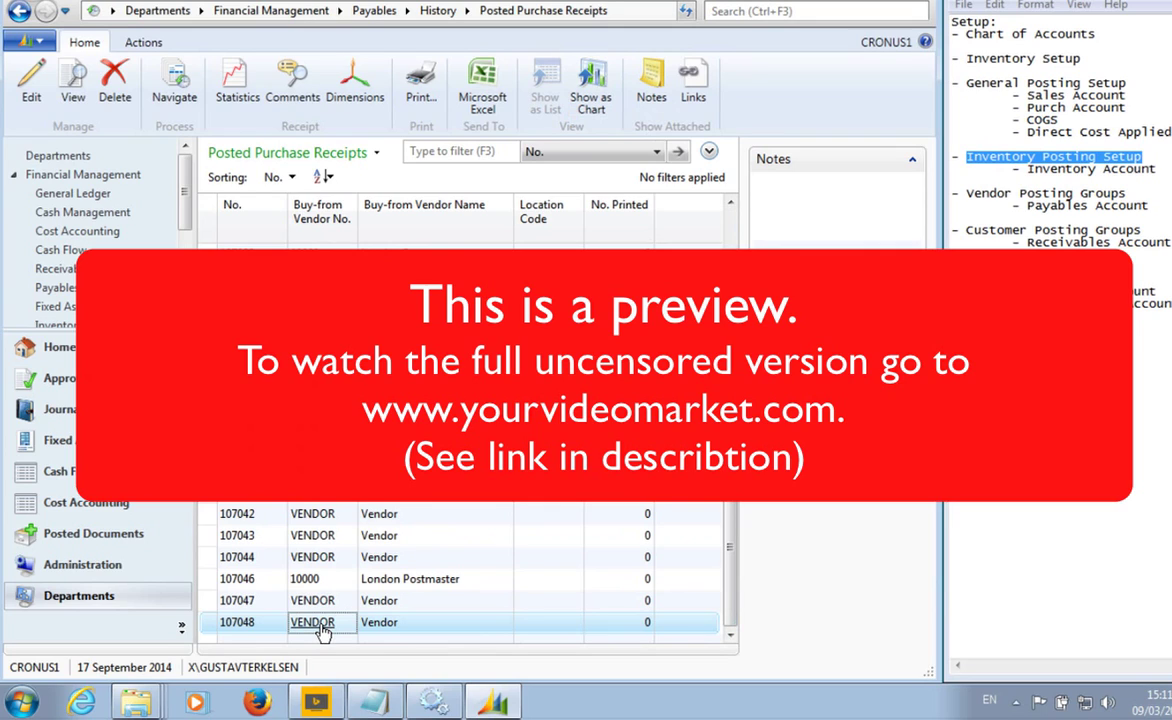
pyautogui.click(377, 625)
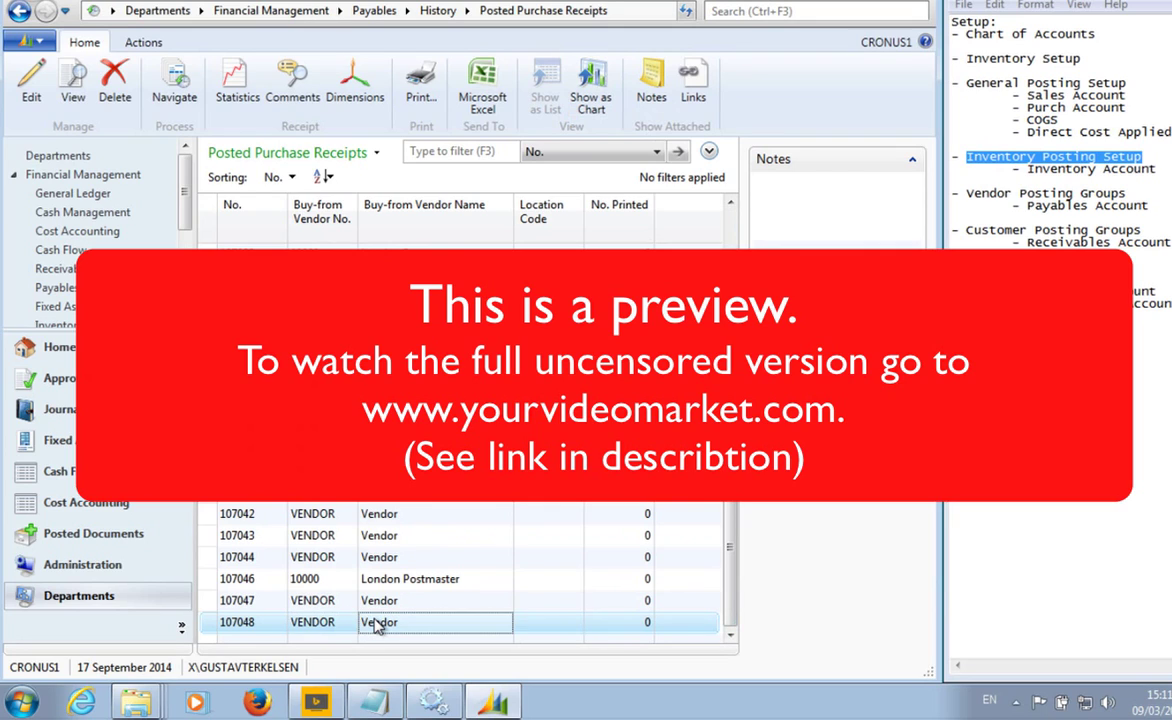
pyautogui.doubleClick(377, 624)
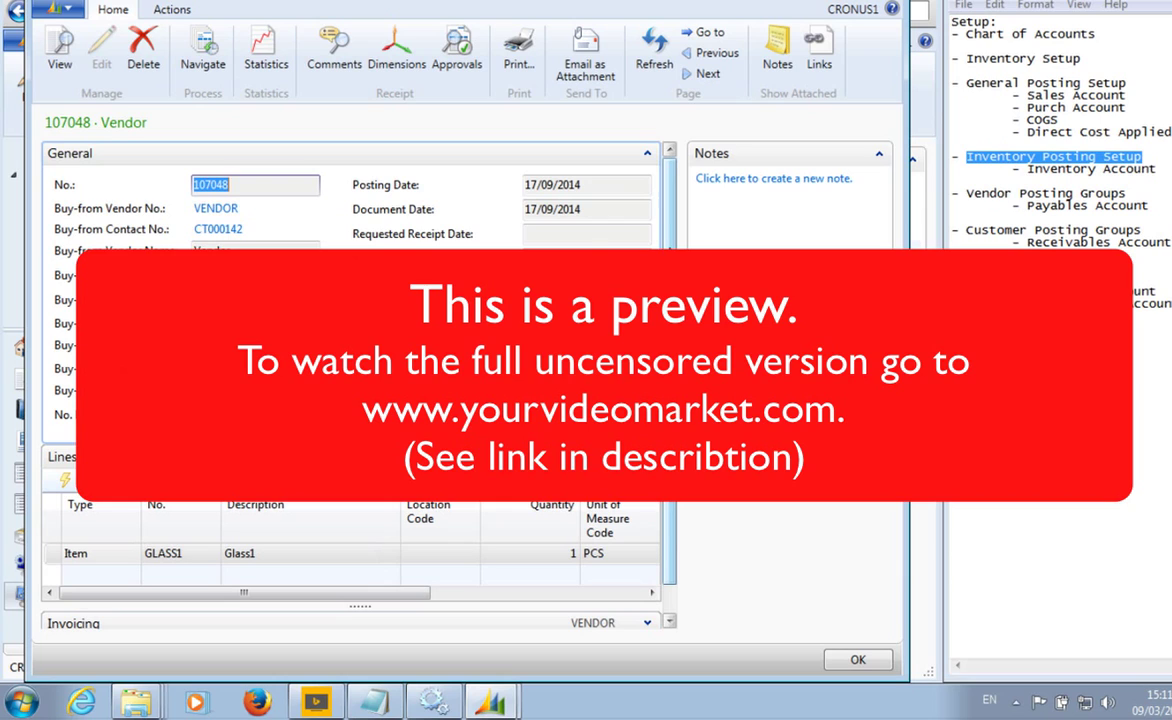
pyautogui.scroll(-1, 350, 380)
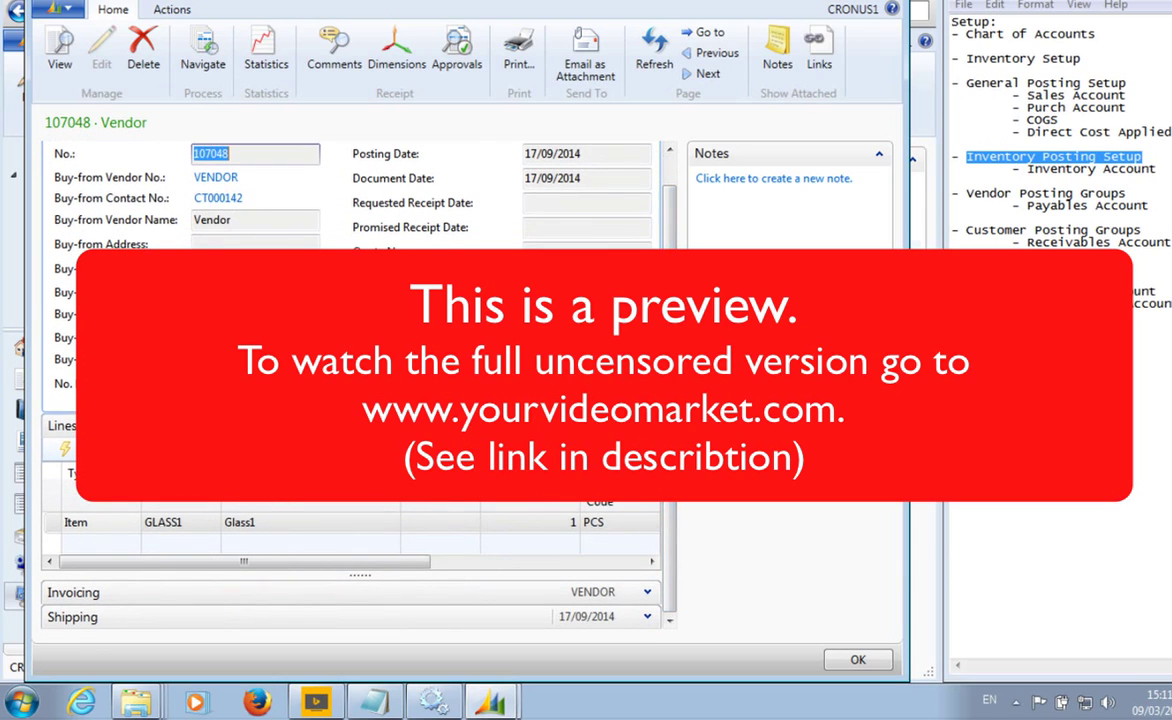
# Step: Check the receipt's related entries with Navigate, and close the Navigate window and the receipt
pyautogui.click(205, 55)
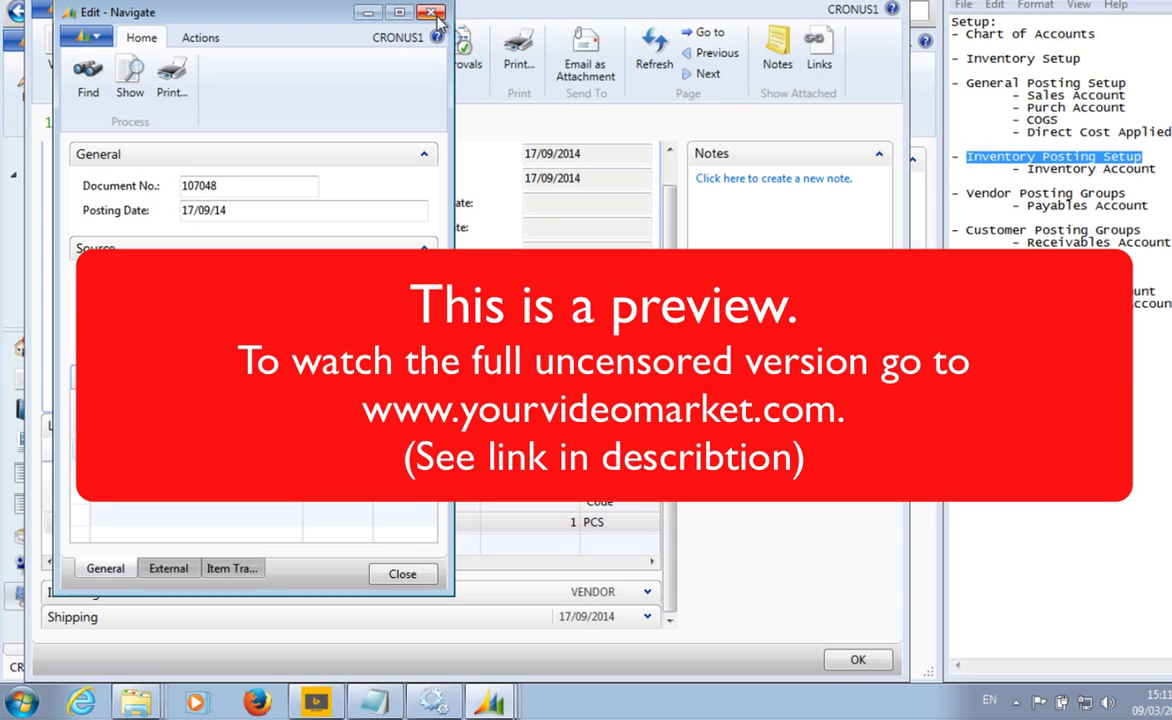
pyautogui.click(425, 12)
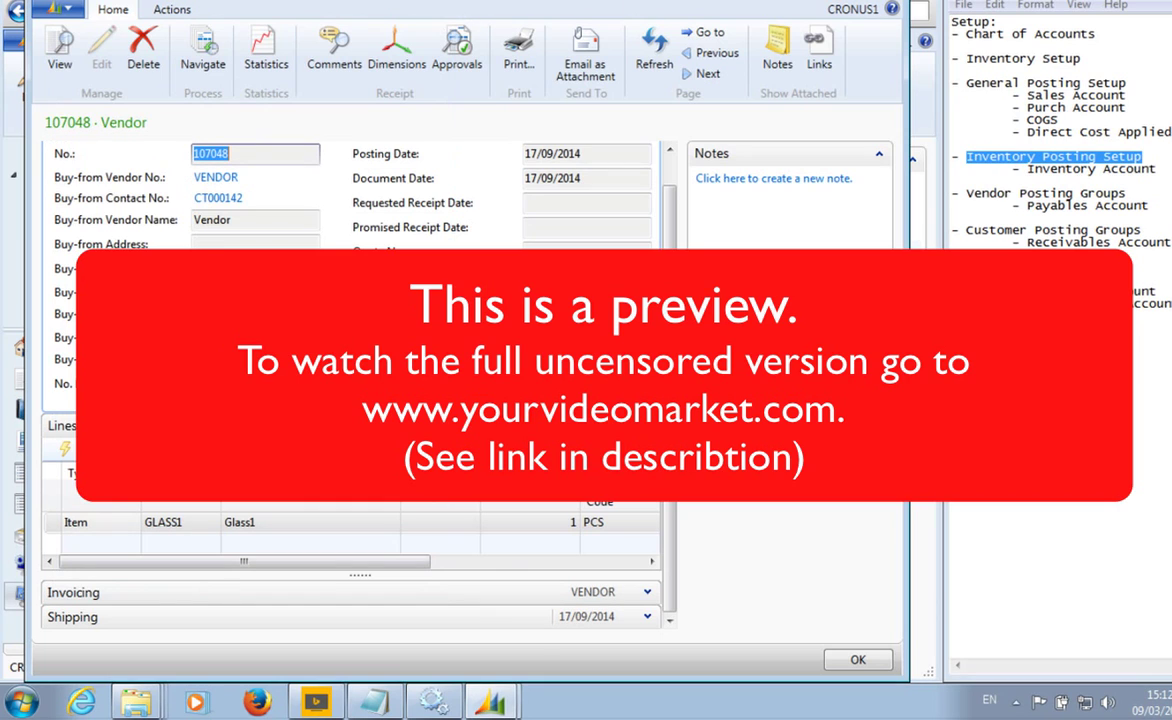
pyautogui.press('Escape')
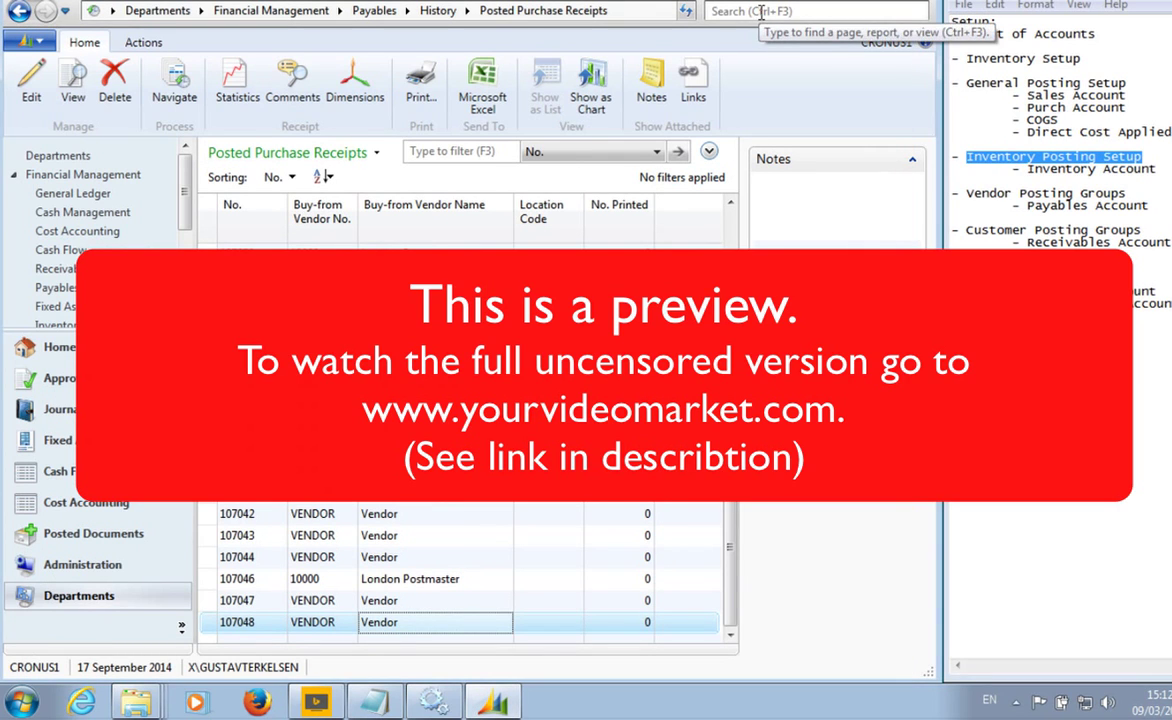
# Step: Search for "post purch in" and open the Posted Purchase Invoices list under Posted Documents
pyautogui.click(760, 12)
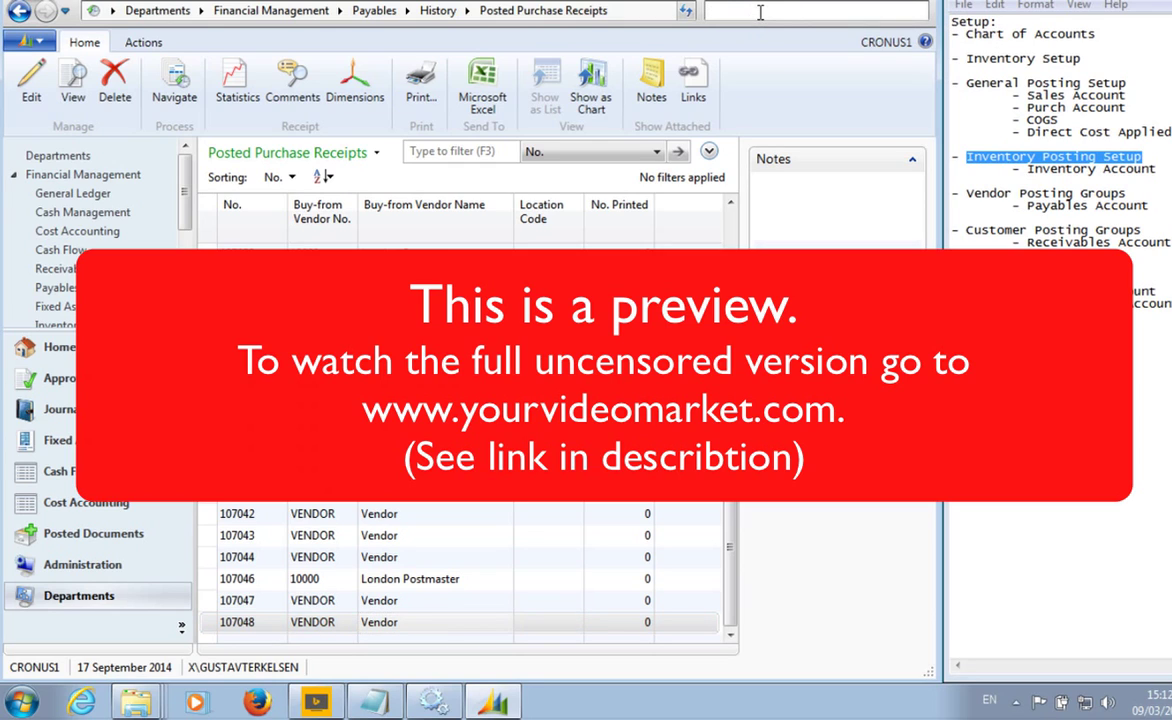
pyautogui.write('post')
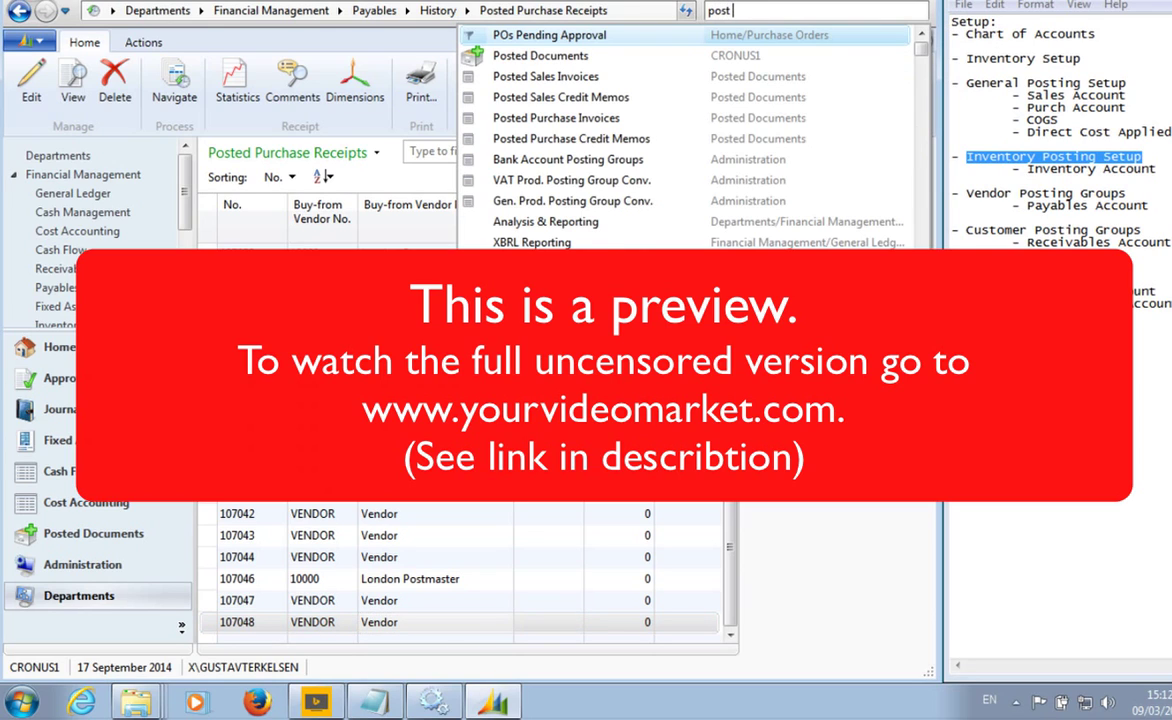
pyautogui.write('ch in')
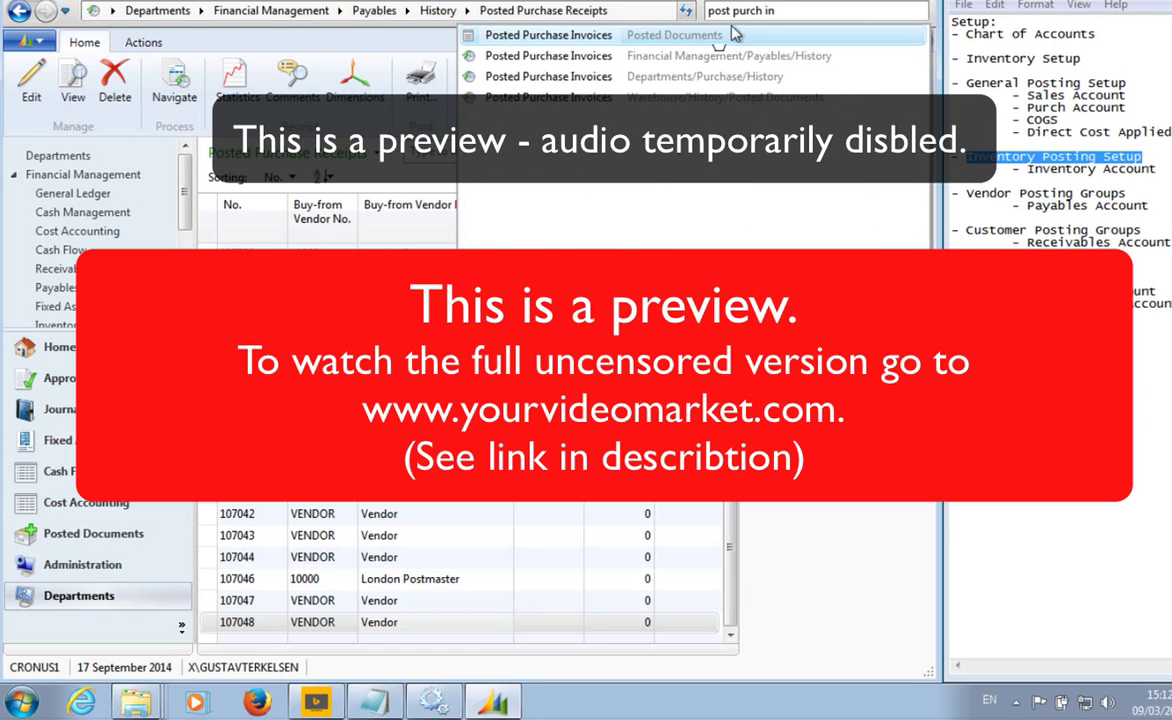
pyautogui.click(568, 38)
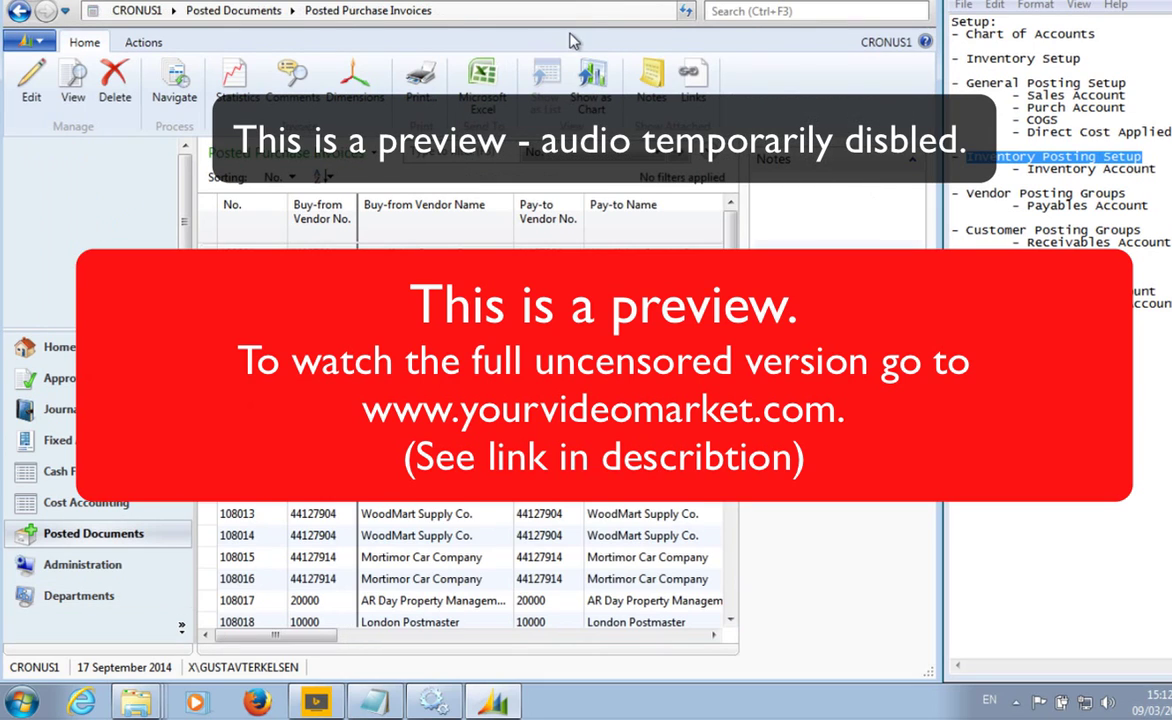
# Step: Open the last VENDOR invoice in the list, run Navigate on it, and enlarge the Navigate window to view the related entries
pyautogui.scroll(-7, 764, 536)
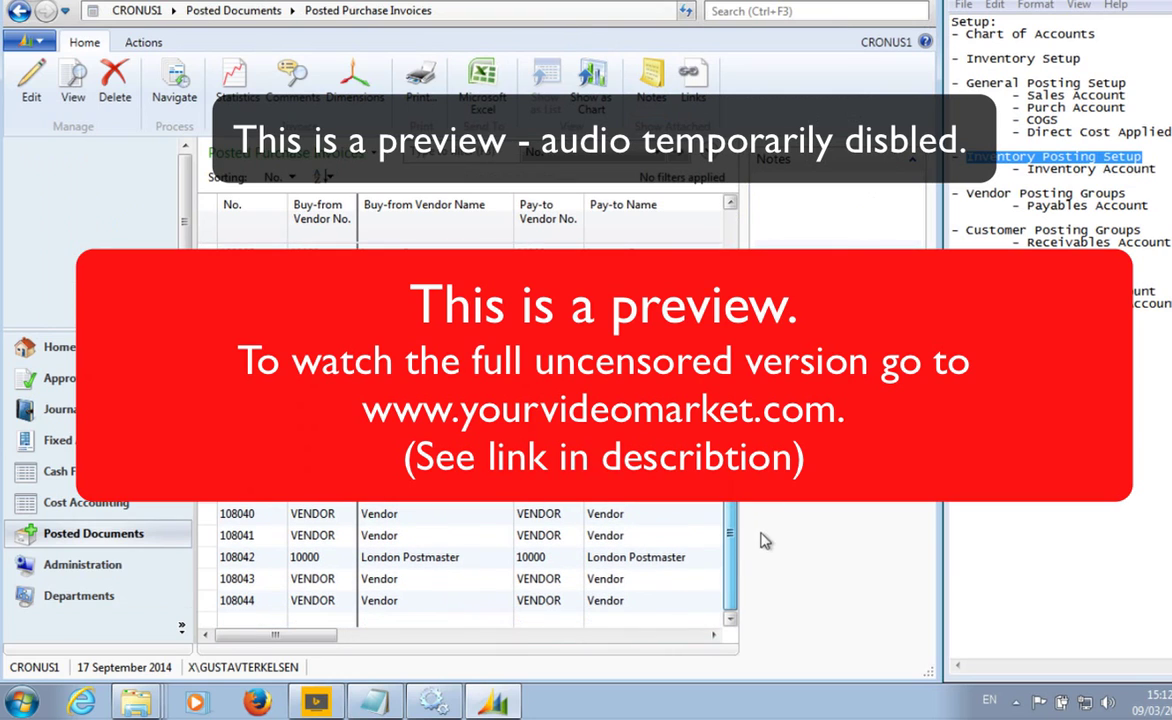
pyautogui.doubleClick(388, 600)
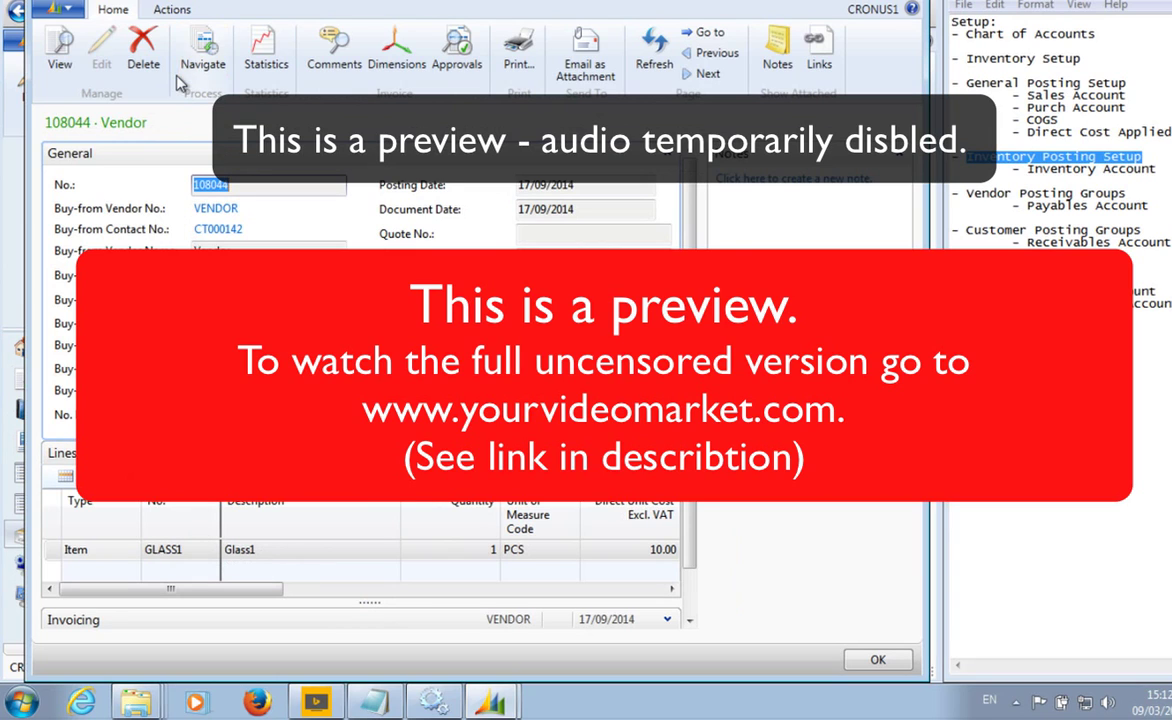
pyautogui.click(203, 62)
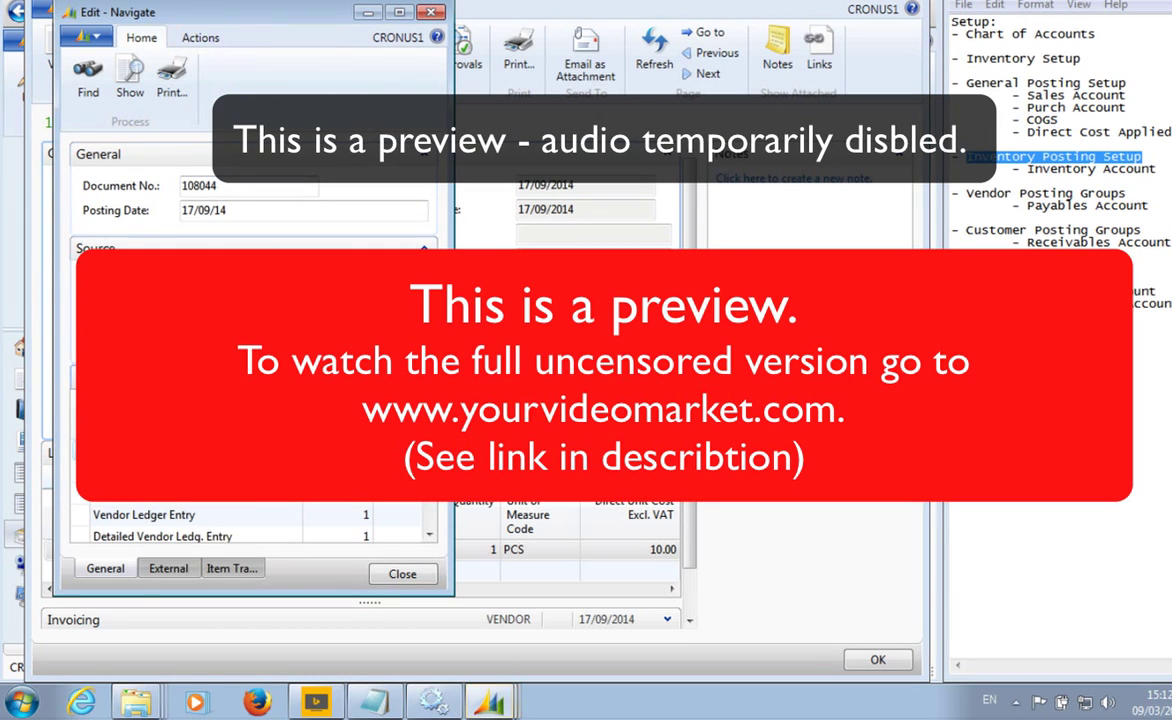
pyautogui.moveTo(447, 590); pyautogui.dragTo(753, 633)
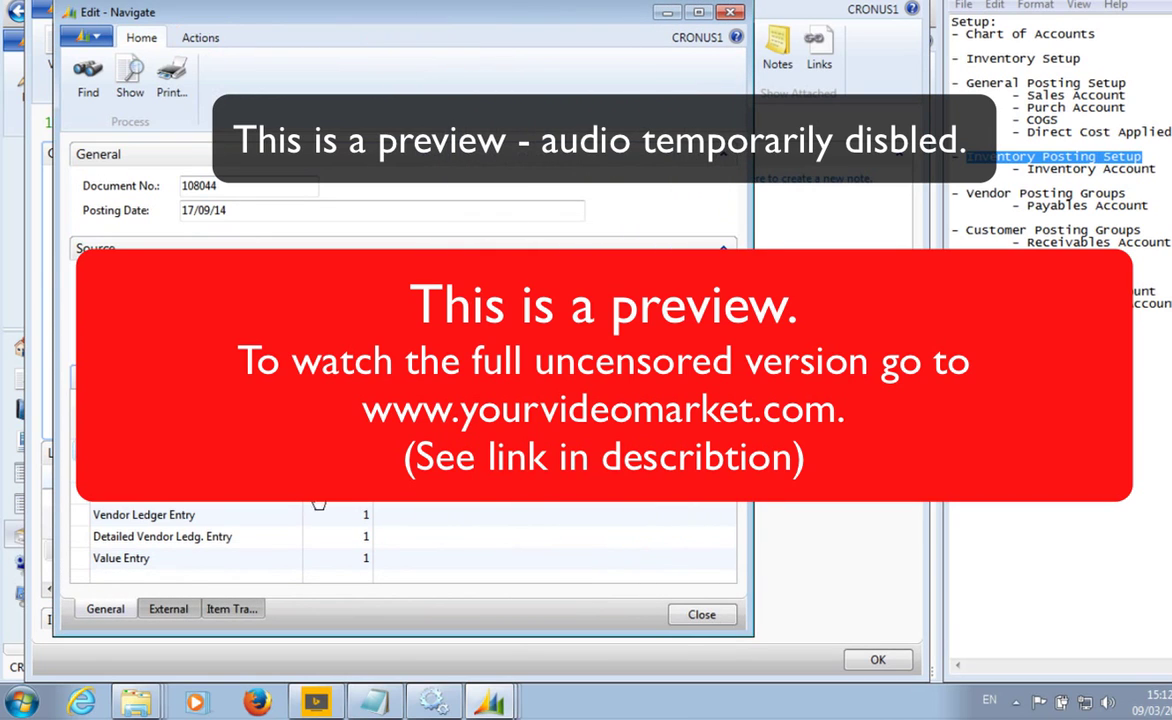
# Step: Open the invoice's General Ledger Entries from the moved Navigate window, and enlarge the entries window
pyautogui.moveTo(352, 12); pyautogui.dragTo(369, 0)
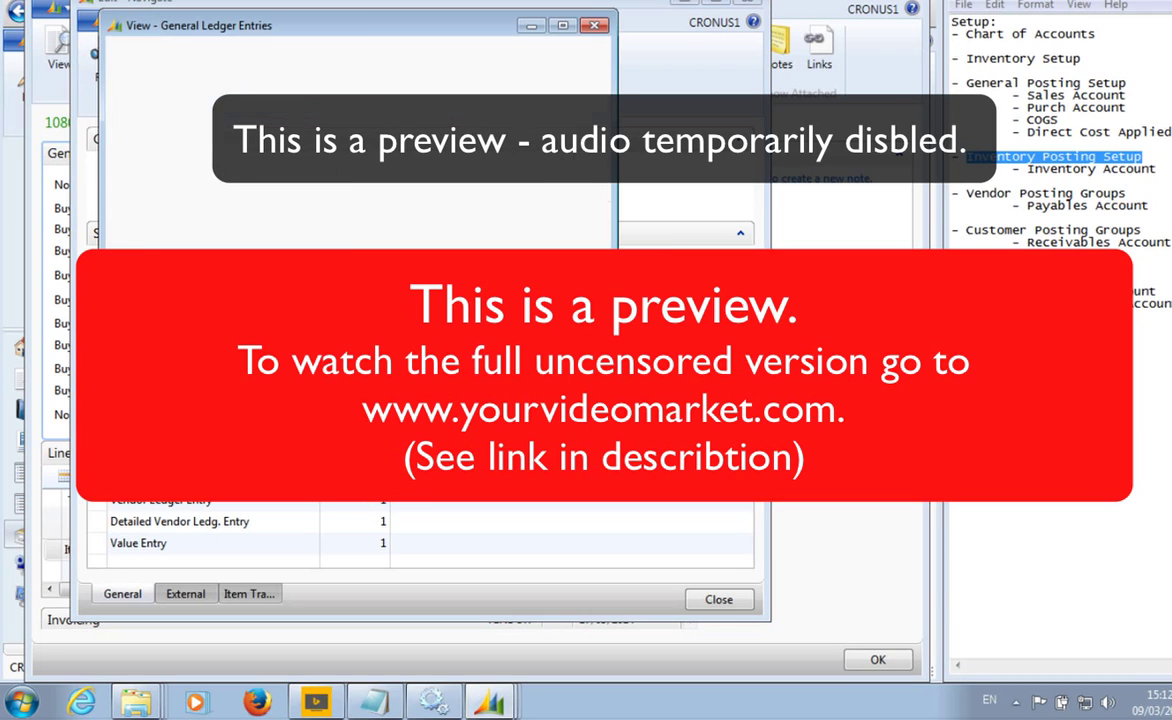
pyautogui.moveTo(616, 480); pyautogui.dragTo(759, 521)
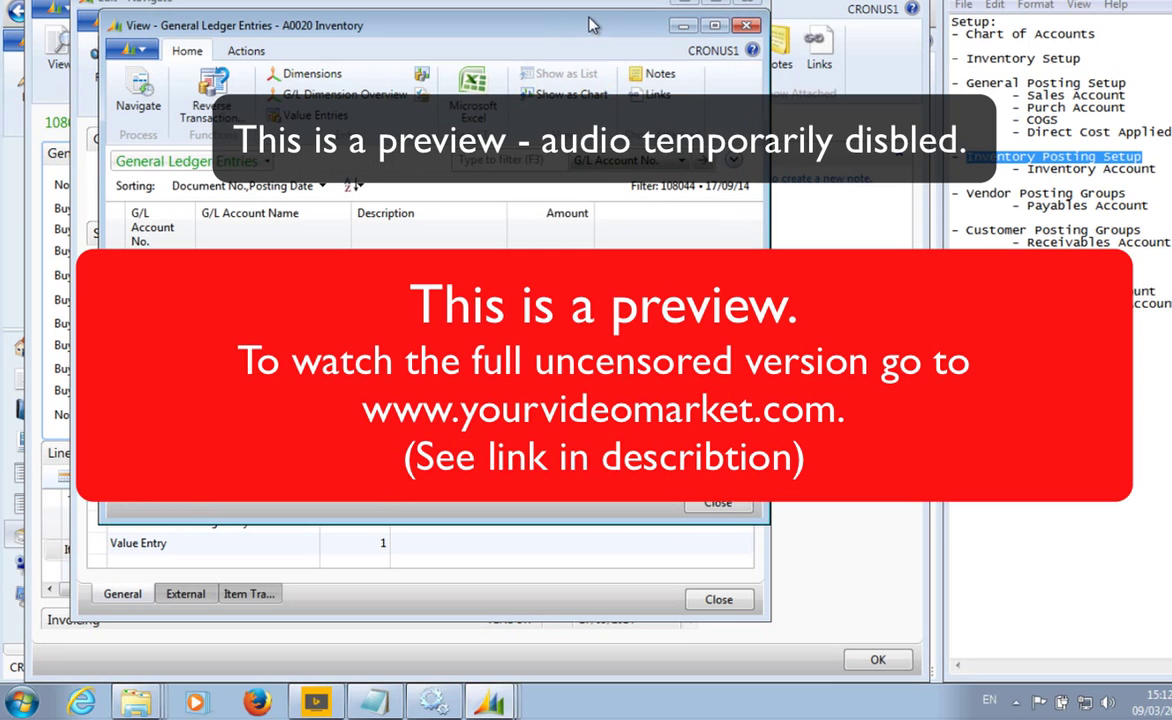
pyautogui.moveTo(769, 217); pyautogui.dragTo(897, 217)
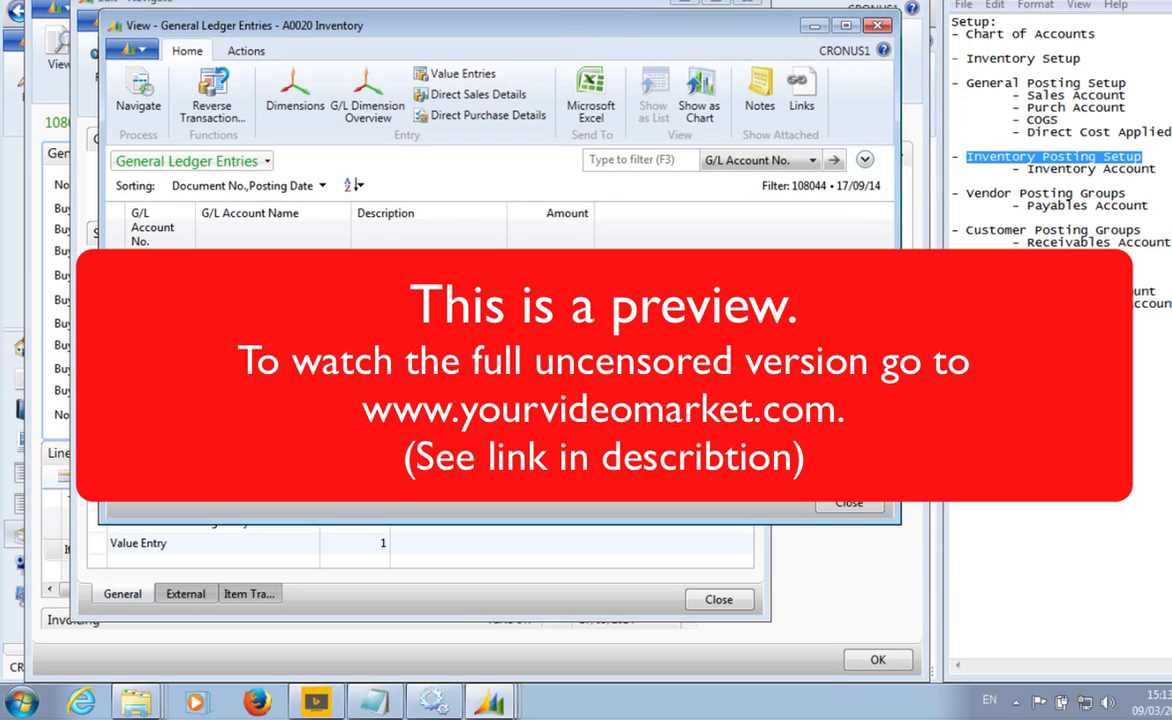
# Step: Step through the invoice's general ledger entries to examine the G/L accounts, including Creditors / Payables, Direct Cost Applied and Inventory
pyautogui.press('Down')
pyautogui.press('Down')
pyautogui.press('Down')
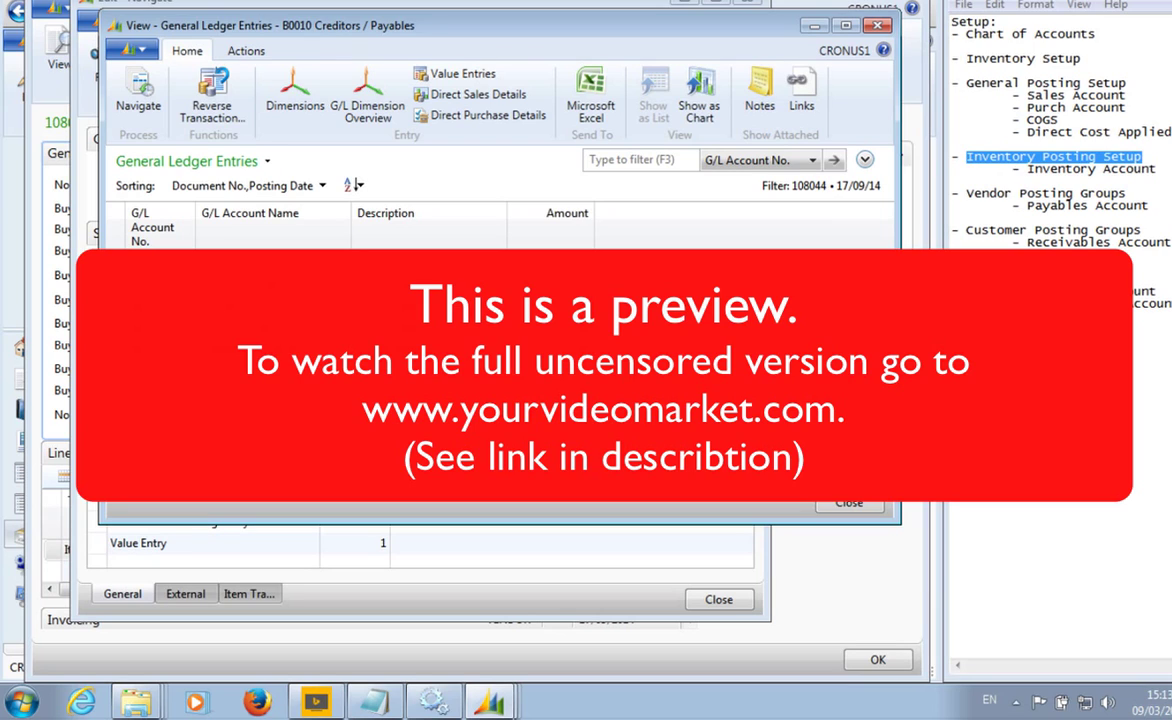
pyautogui.press('Down')
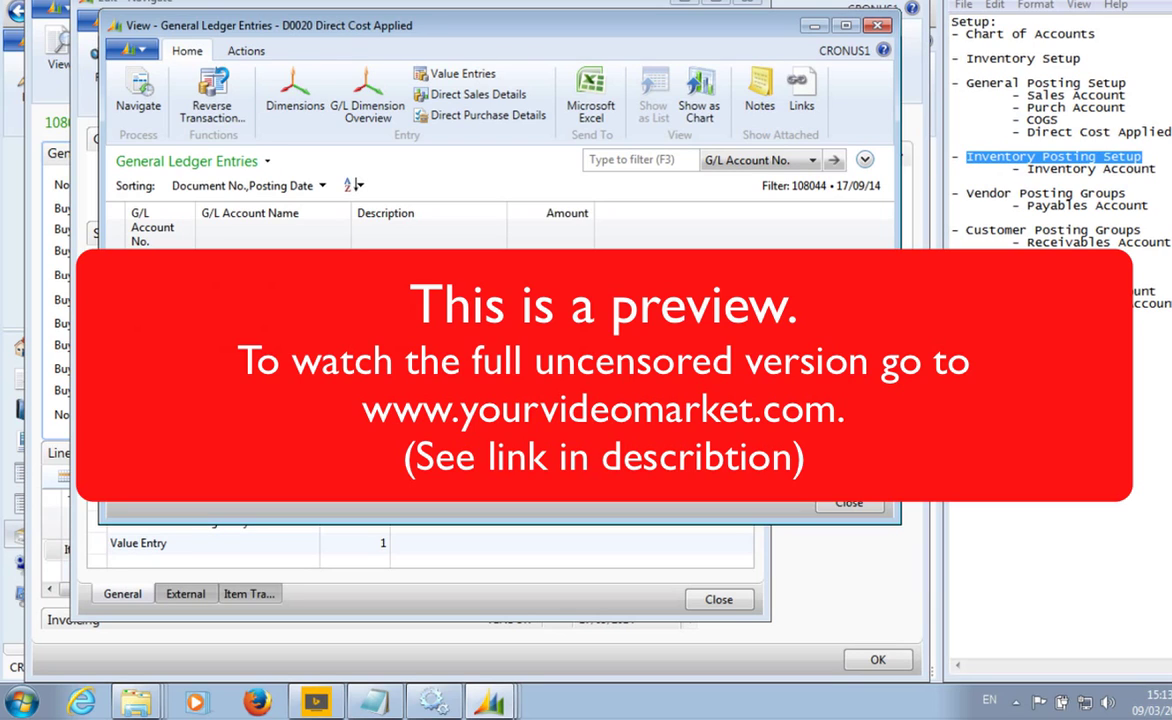
pyautogui.press('Down')
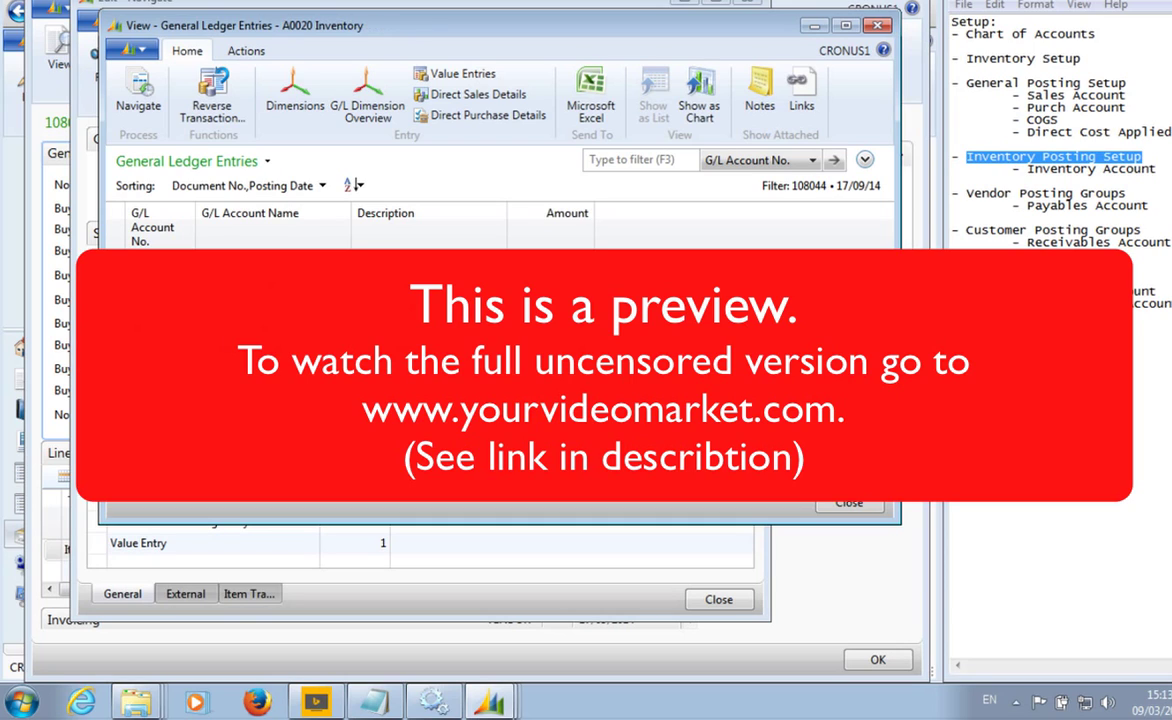
# Step: Close the purchase invoice and its entries, then search for "sal inv" and open the Sales Invoices list under Home
pyautogui.click(872, 28)
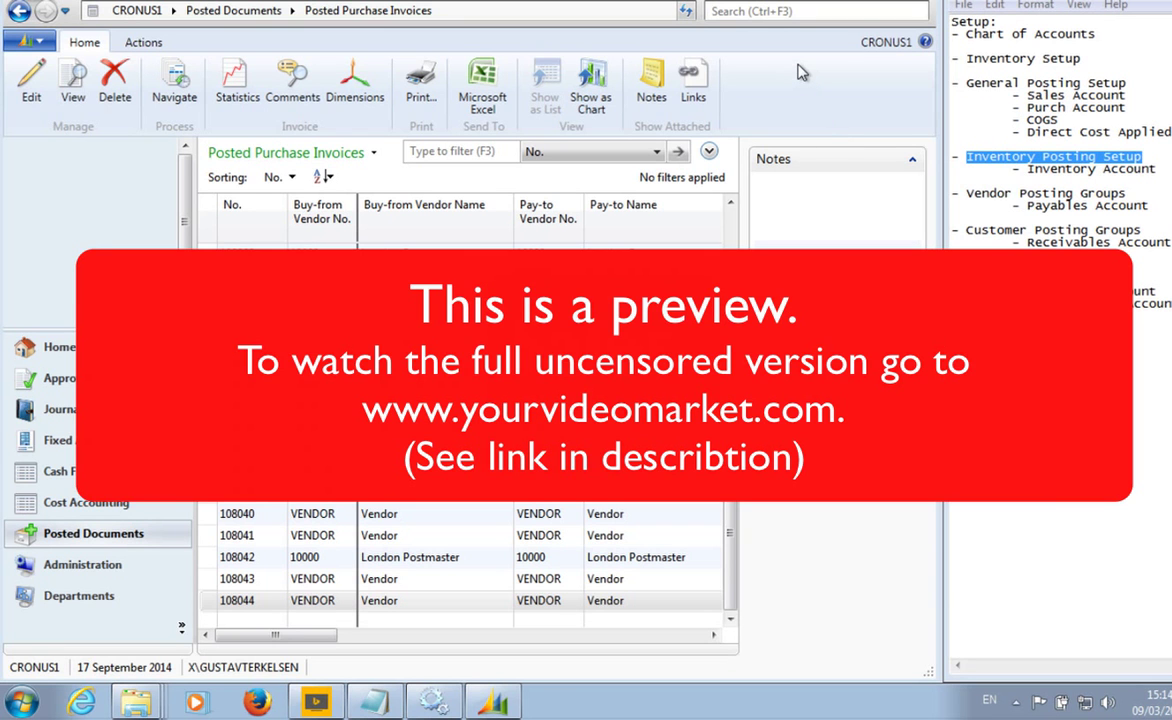
pyautogui.click(728, 12)
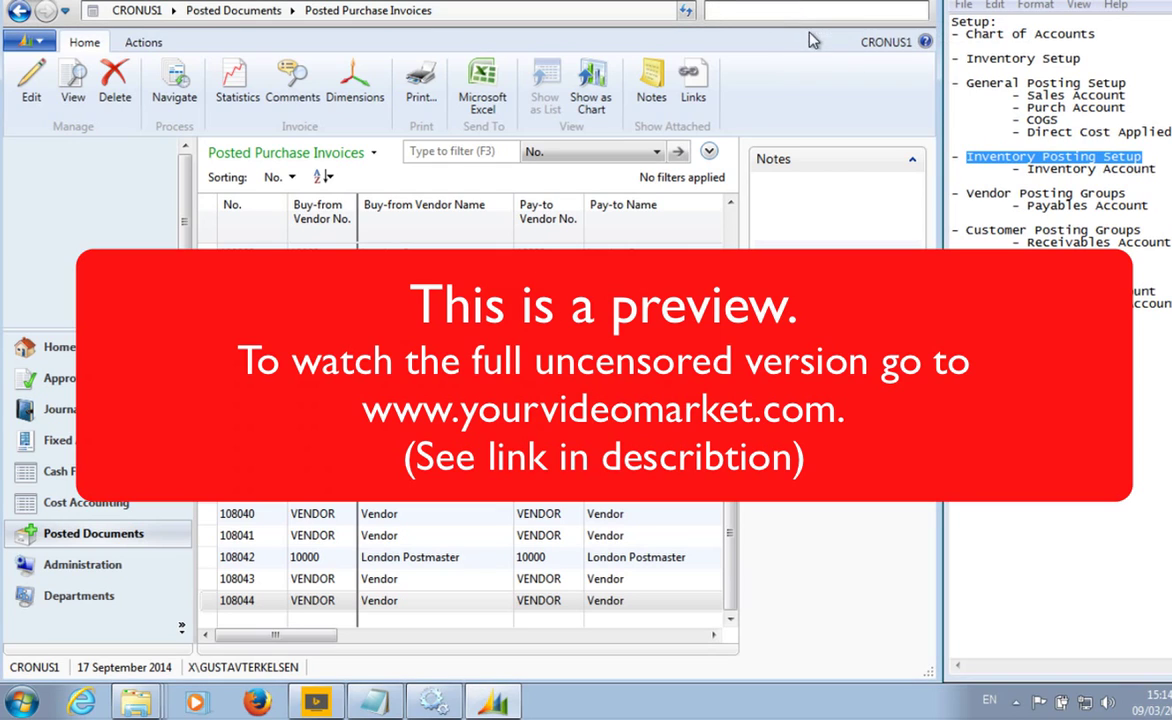
pyautogui.write('sal')
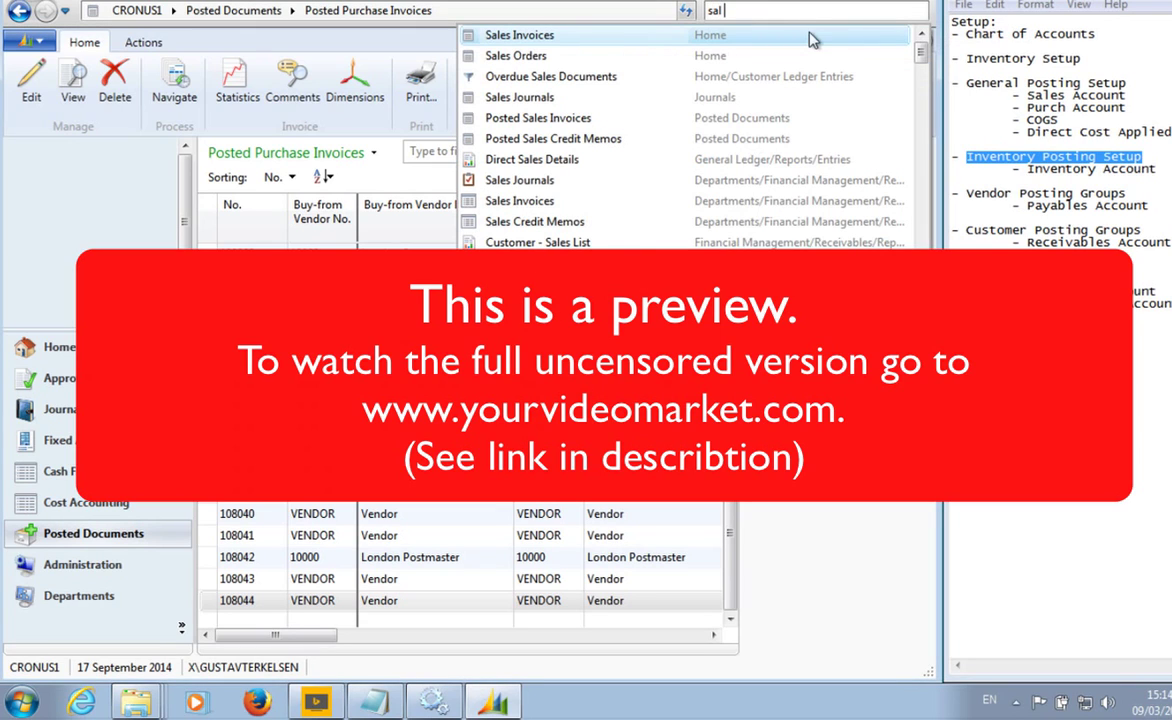
pyautogui.write(' inv')
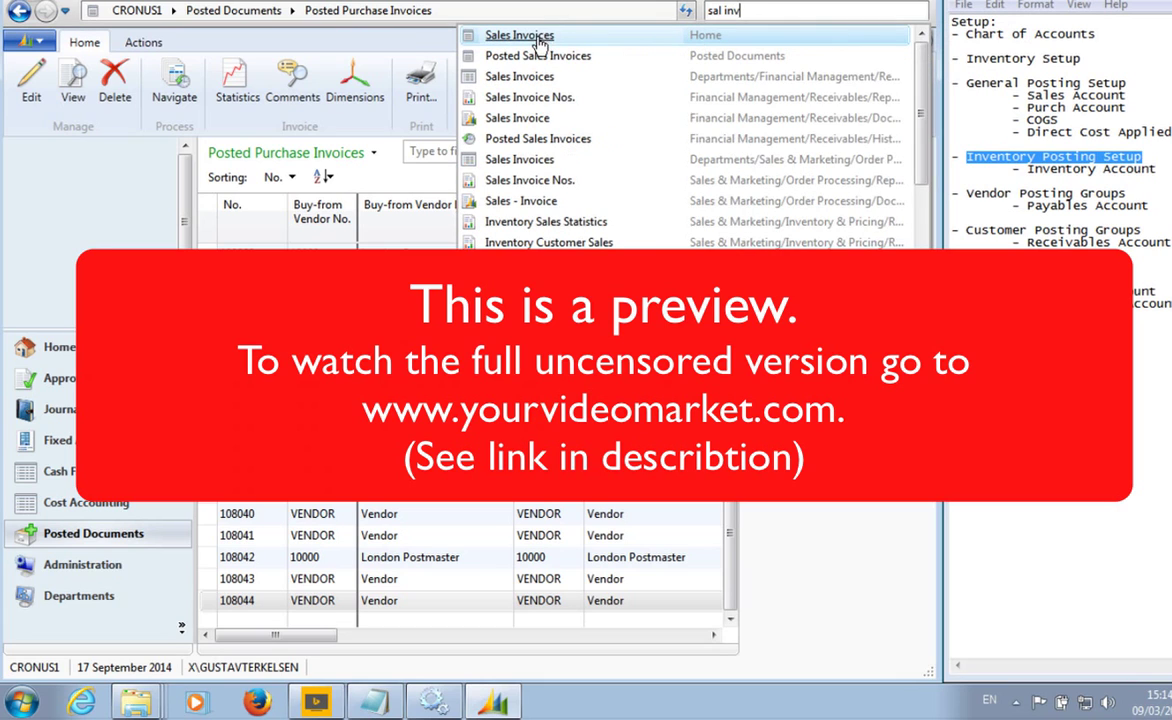
pyautogui.click(536, 35)
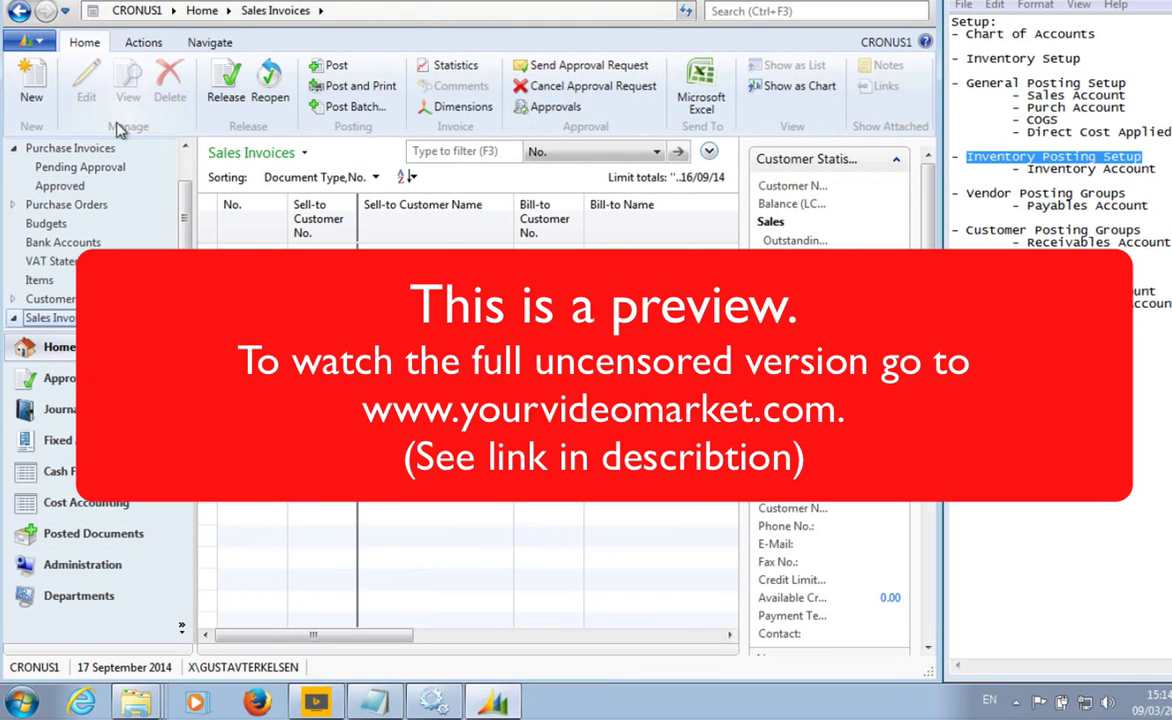
# Step: Create a new sales invoice for sell-to customer CUSTOMER and accept the credit limit warning about the overdue balance
pyautogui.click(33, 85)
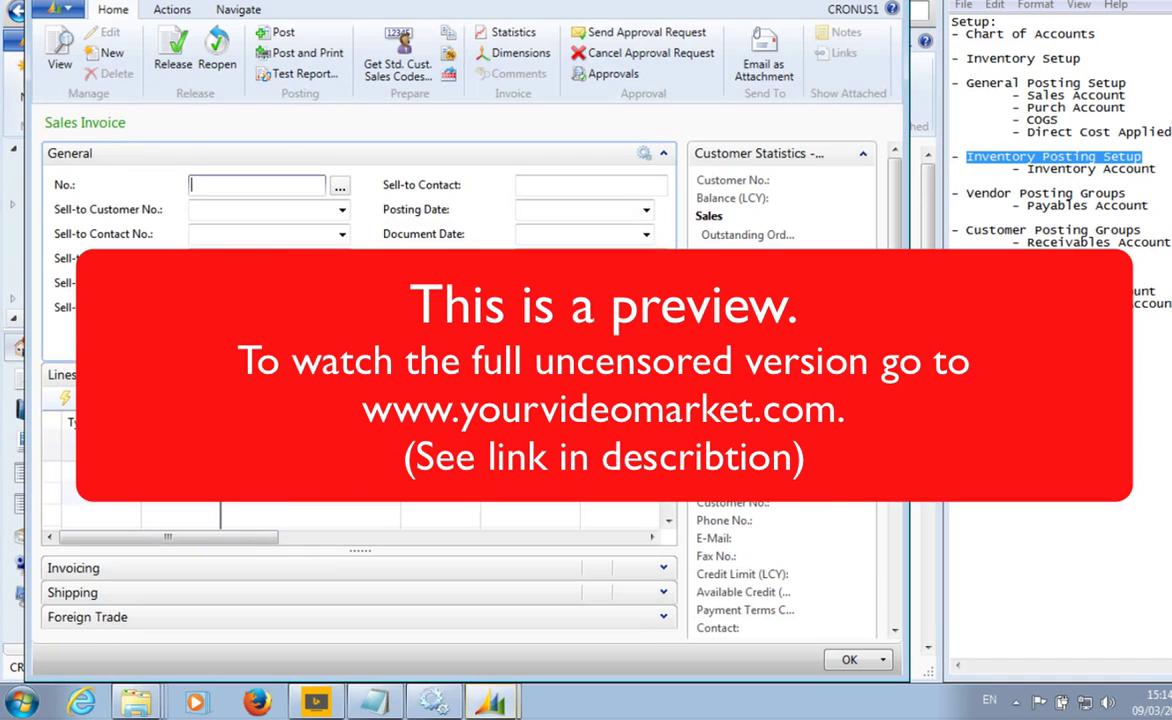
pyautogui.press('Tab')
pyautogui.click(313, 210)
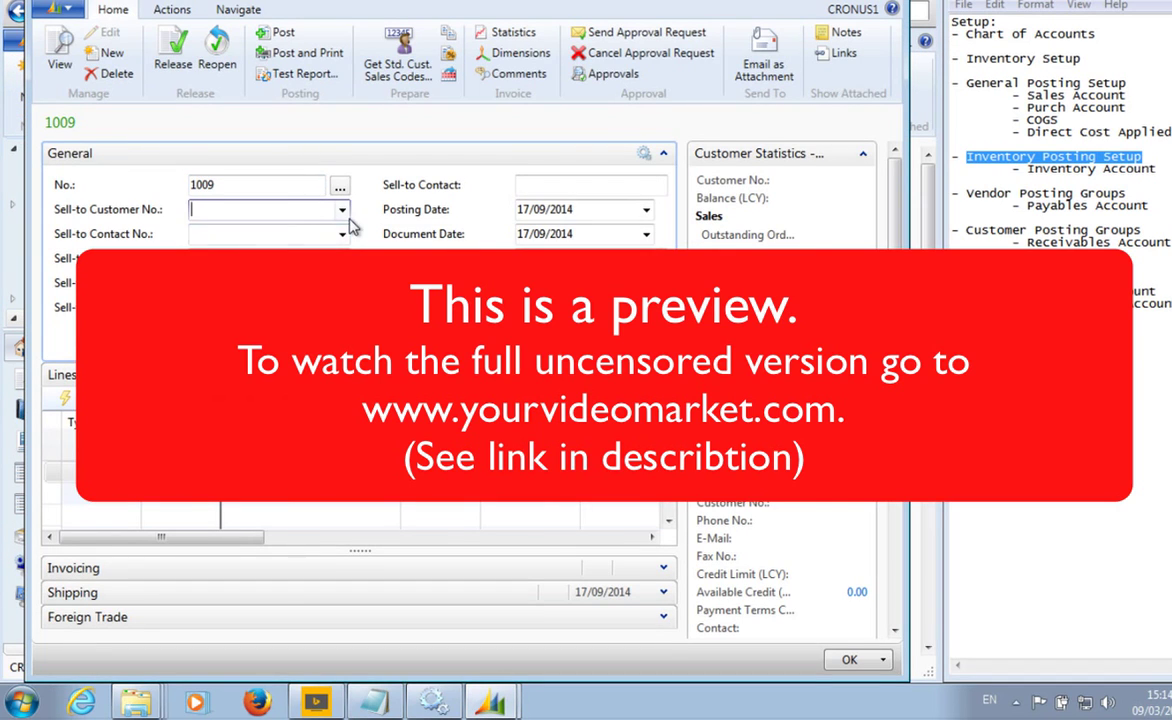
pyautogui.write('u')
pyautogui.write('us')
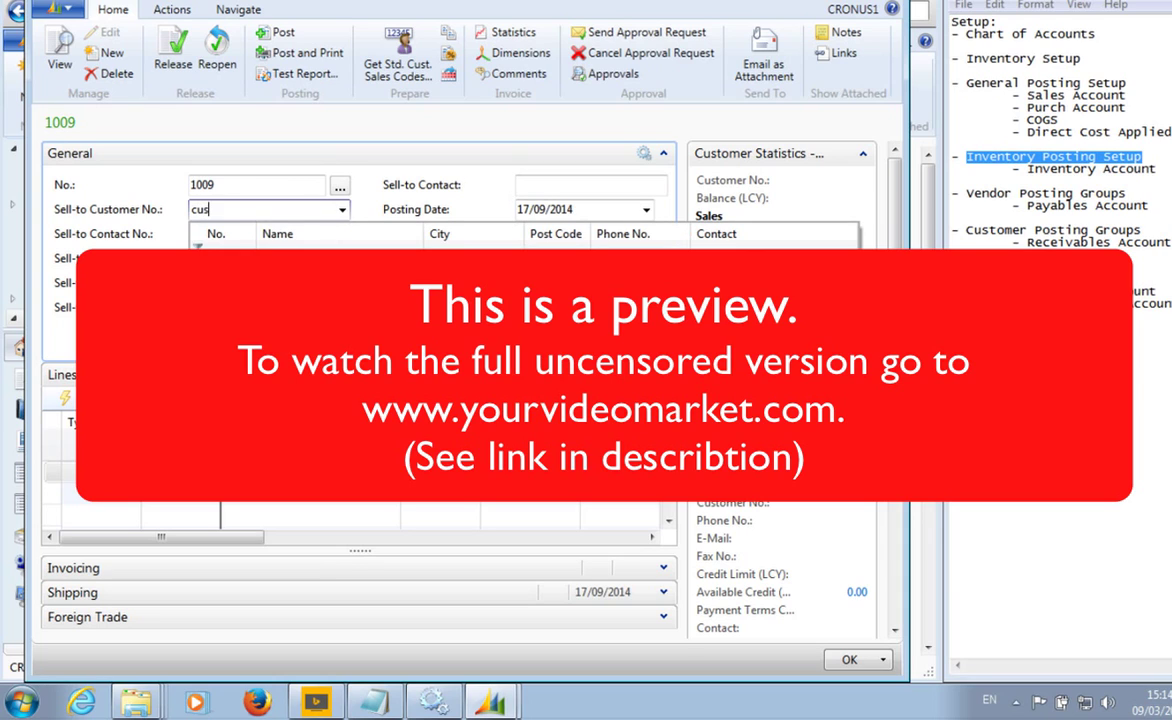
pyautogui.press('Return')
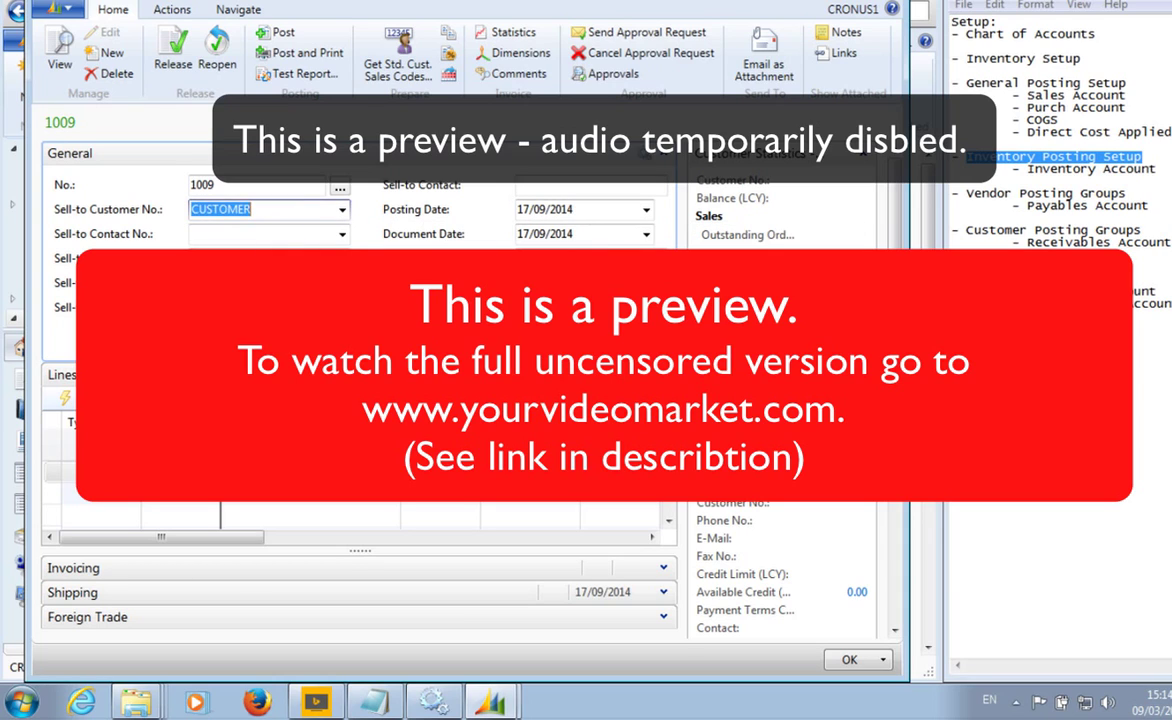
pyautogui.press('Return')
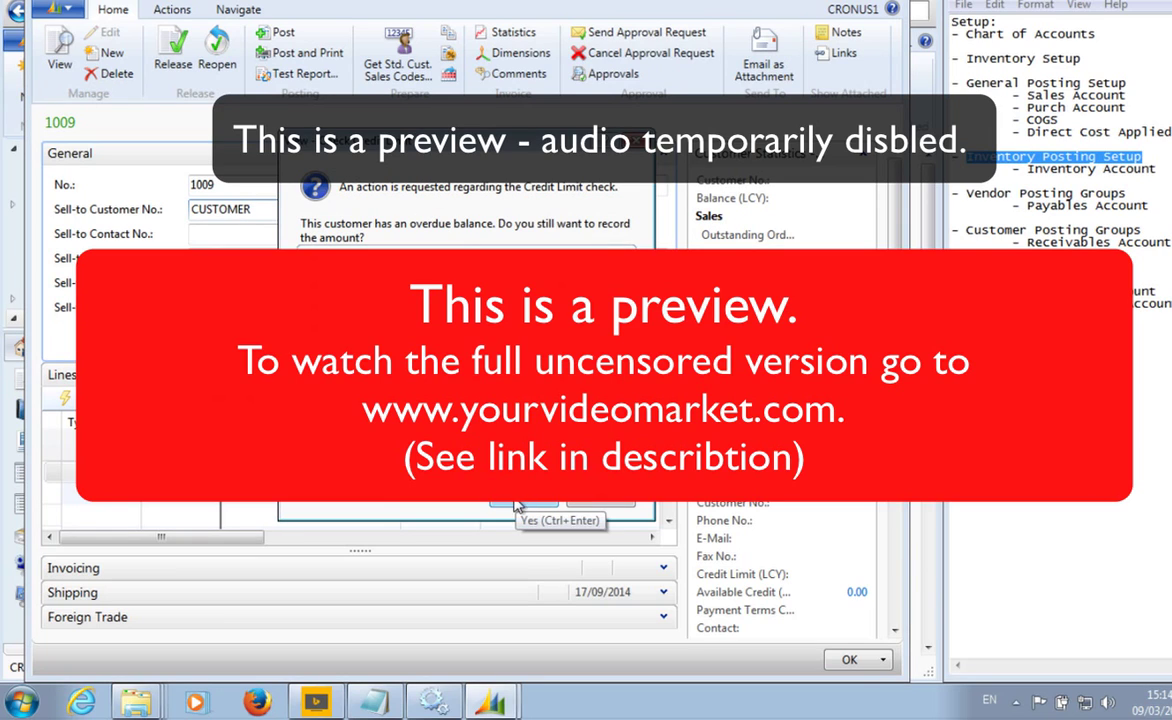
pyautogui.click(517, 505)
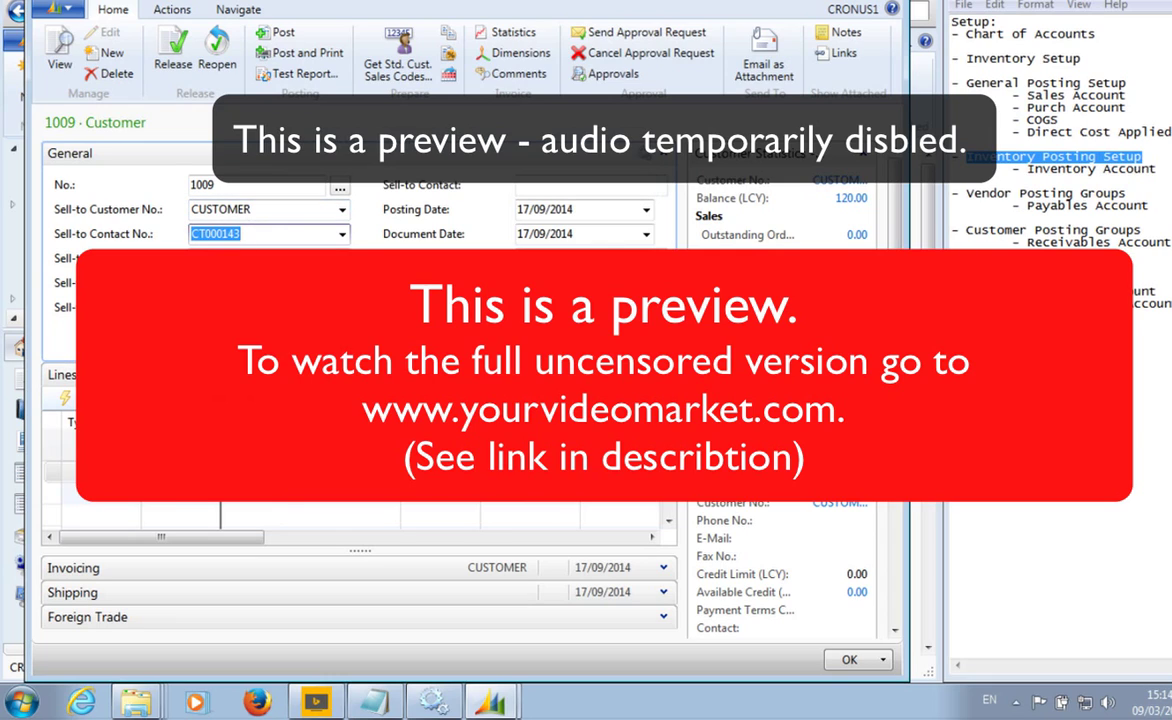
# Step: Add an Item line for GLASS1 with quantity 1 and post the sales invoice
pyautogui.click(67, 477)
pyautogui.write('i')
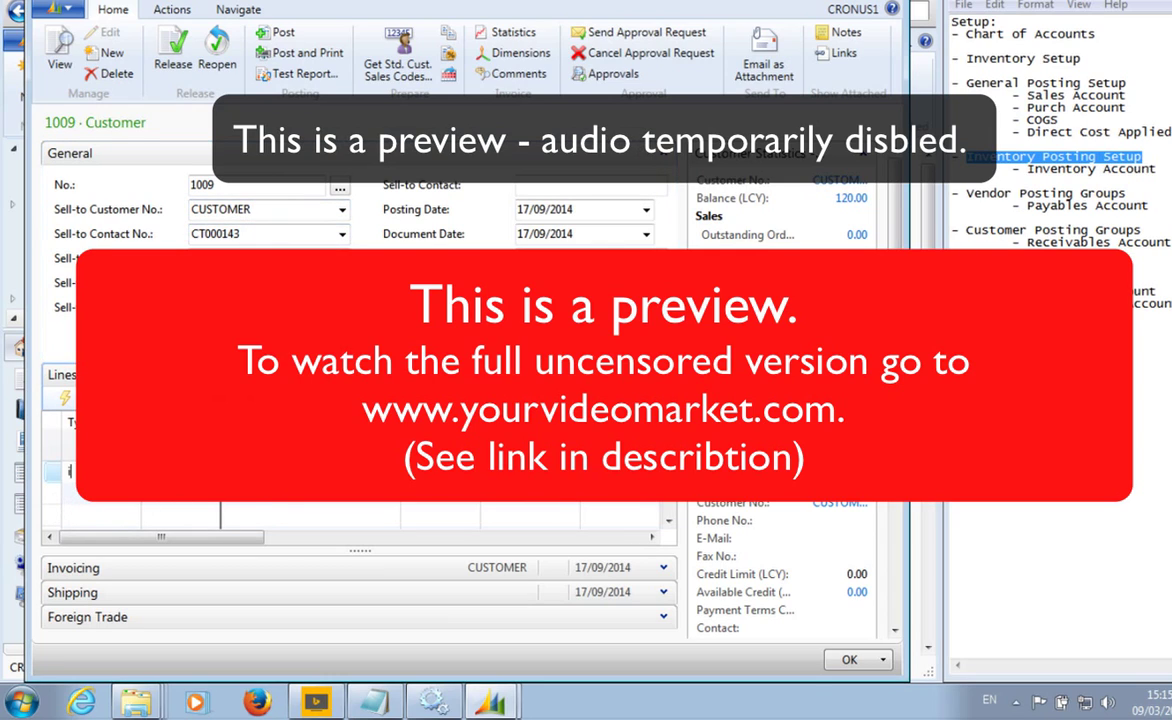
pyautogui.press('Tab')
pyautogui.press('F4')
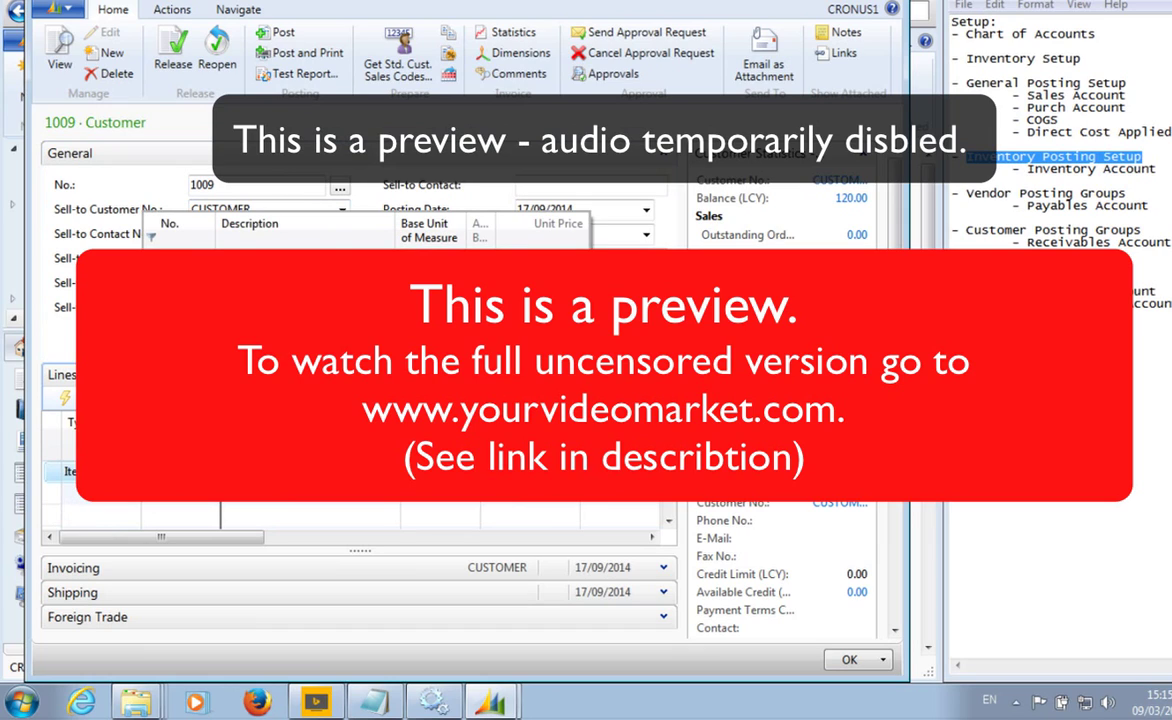
pyautogui.press('Escape')
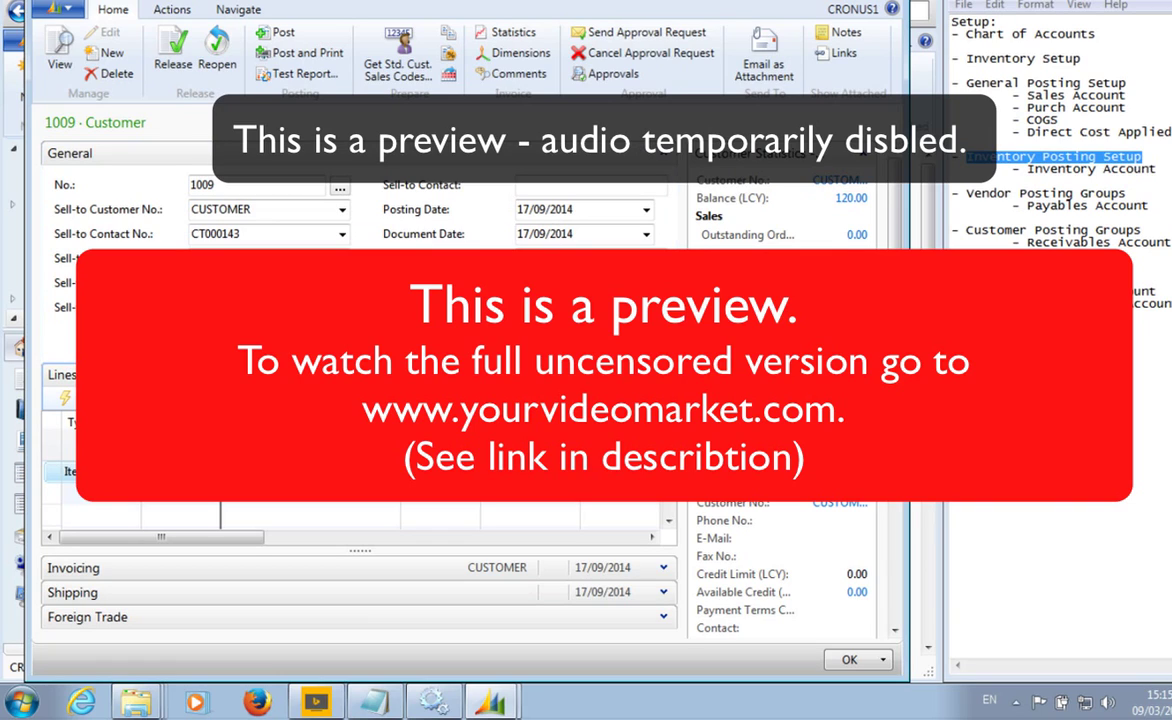
pyautogui.press('Tab')
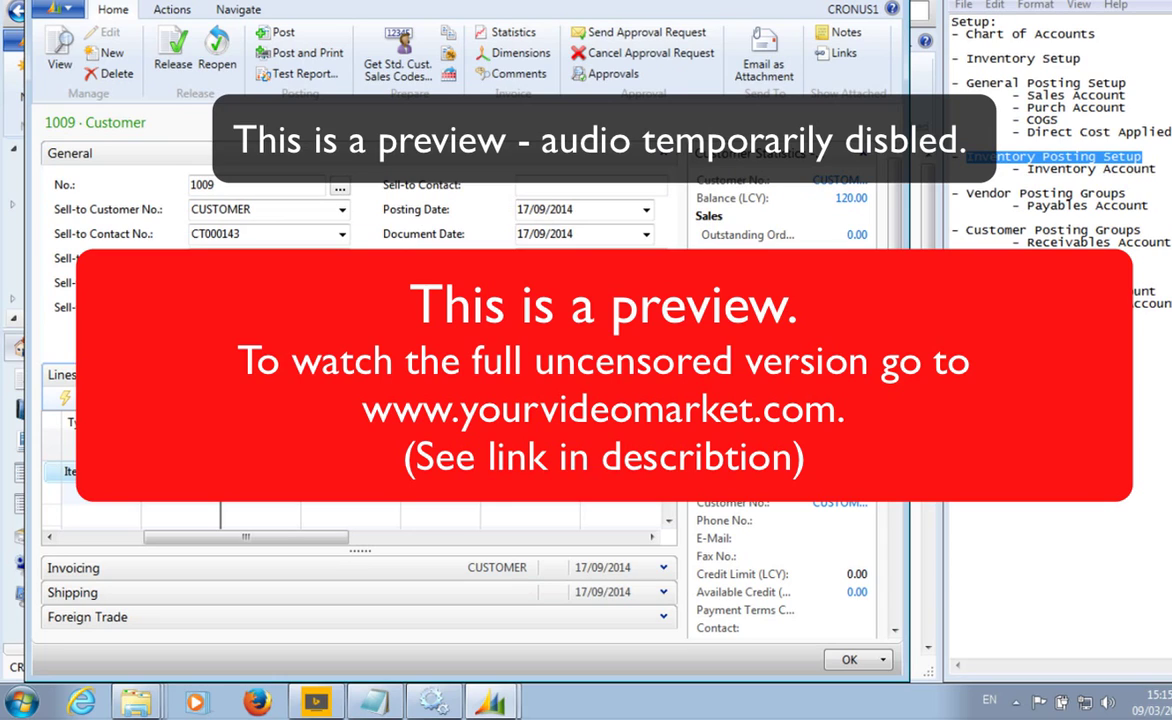
pyautogui.press('Tab')
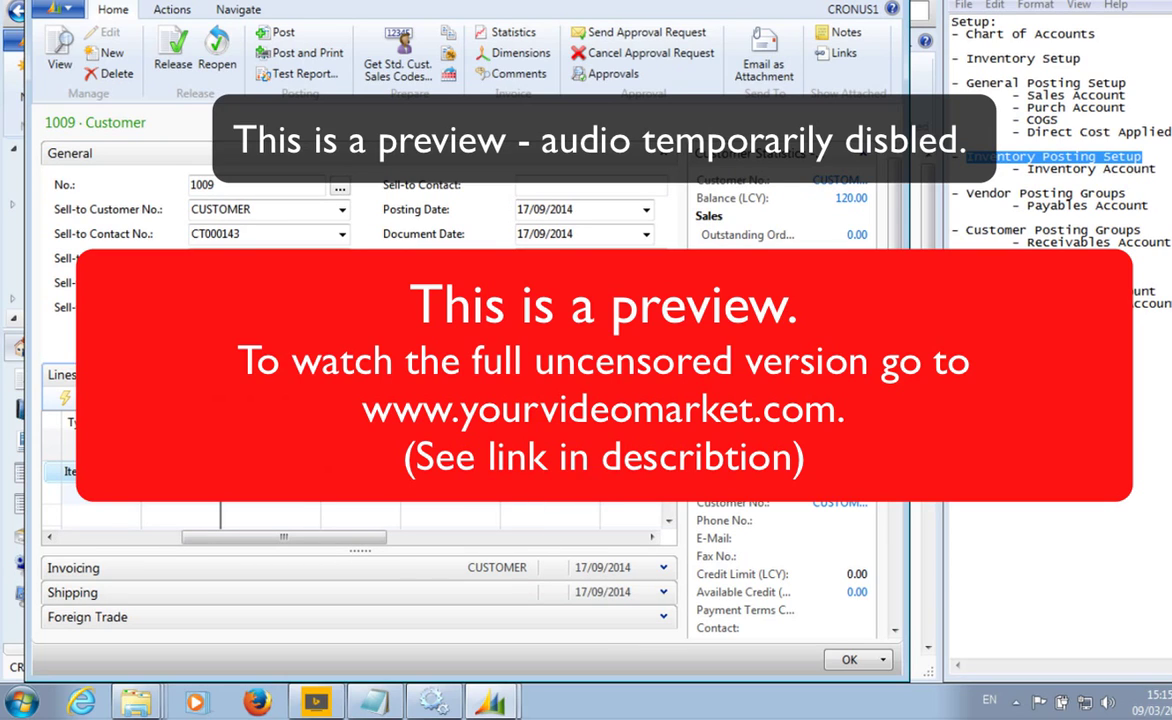
pyautogui.press('Tab')
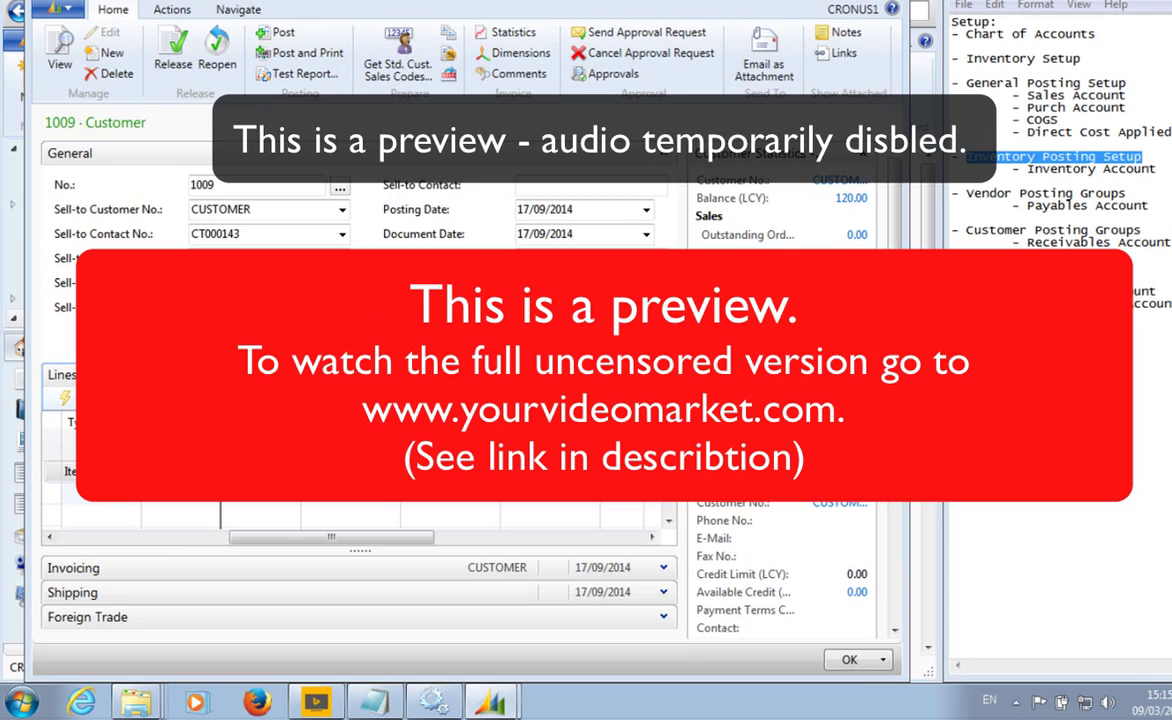
pyautogui.press('Escape')
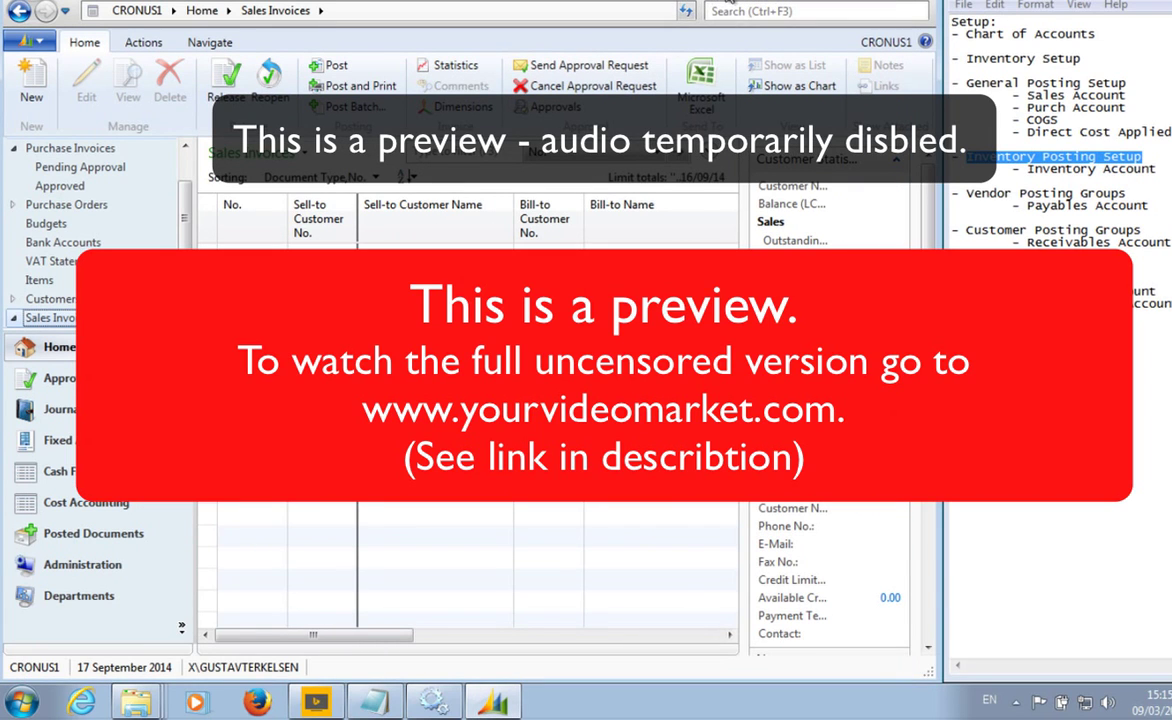
# Step: Search for "ship post" and open the Posted Sales Shipments list under Financial Management/Receivables/History
pyautogui.click(730, 15)
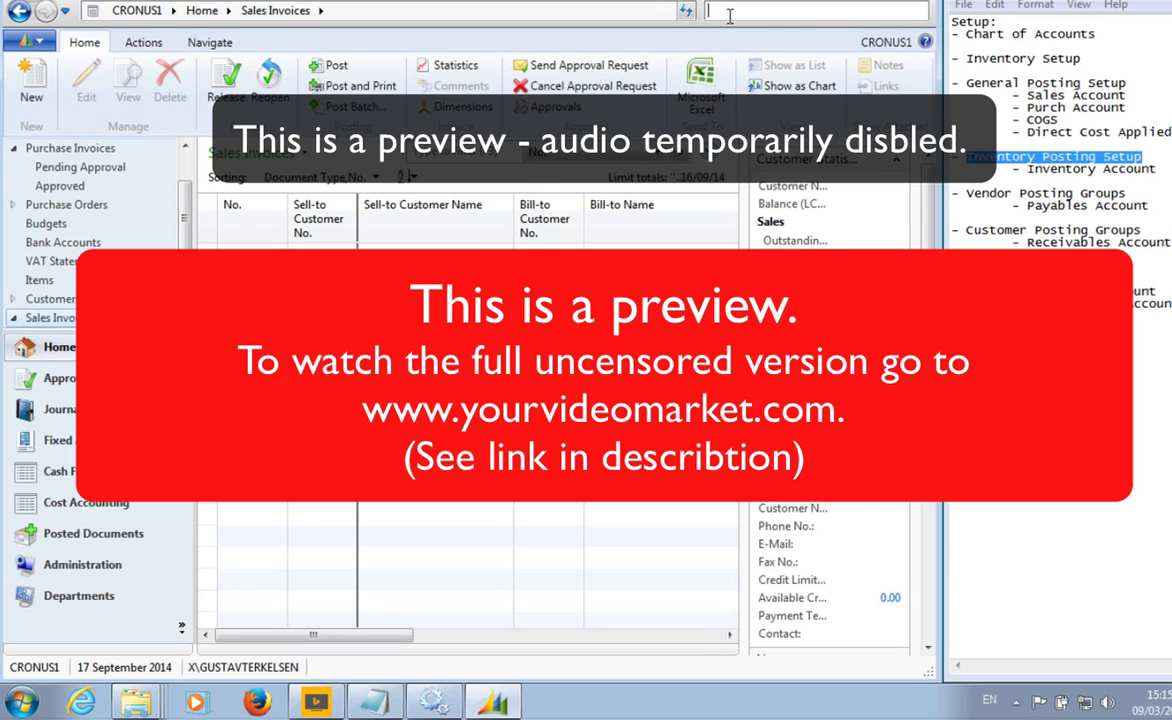
pyautogui.write('sh')
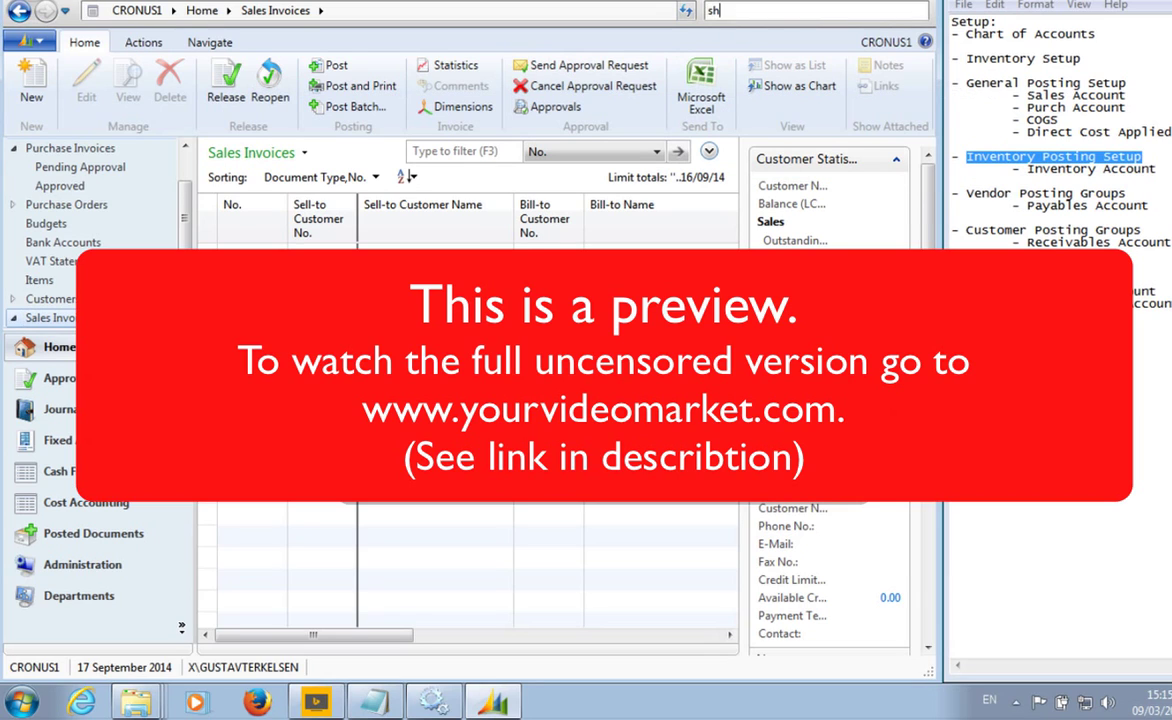
pyautogui.write('ip post')
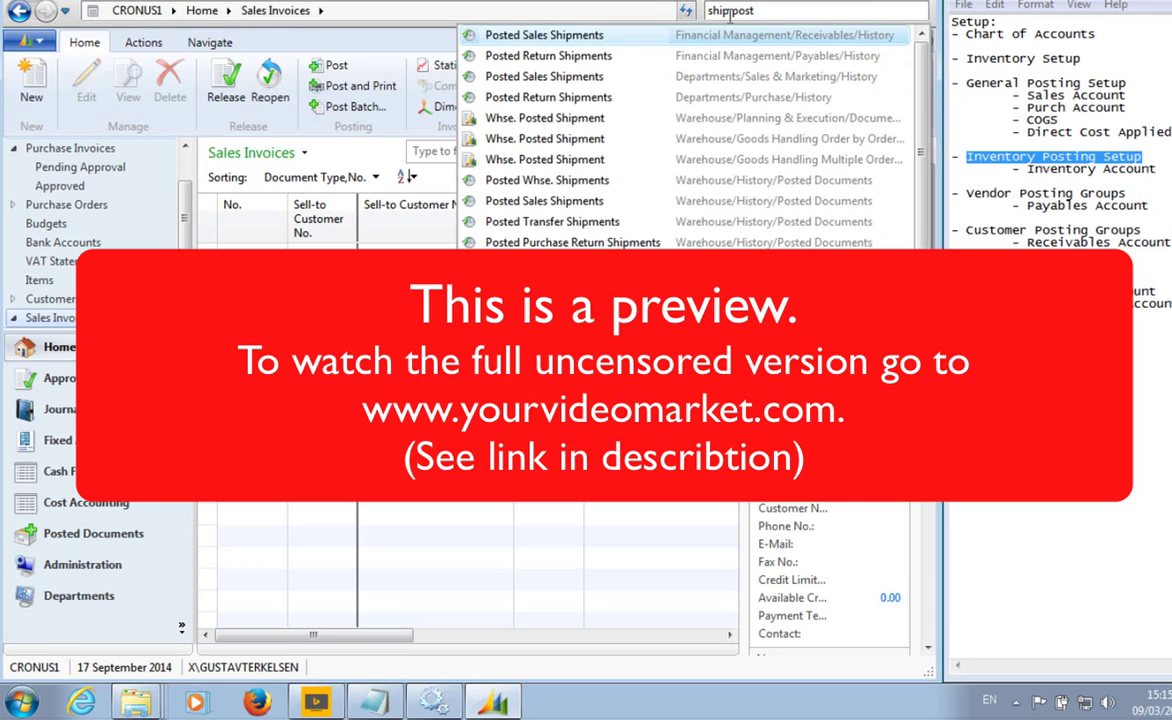
pyautogui.click(580, 36)
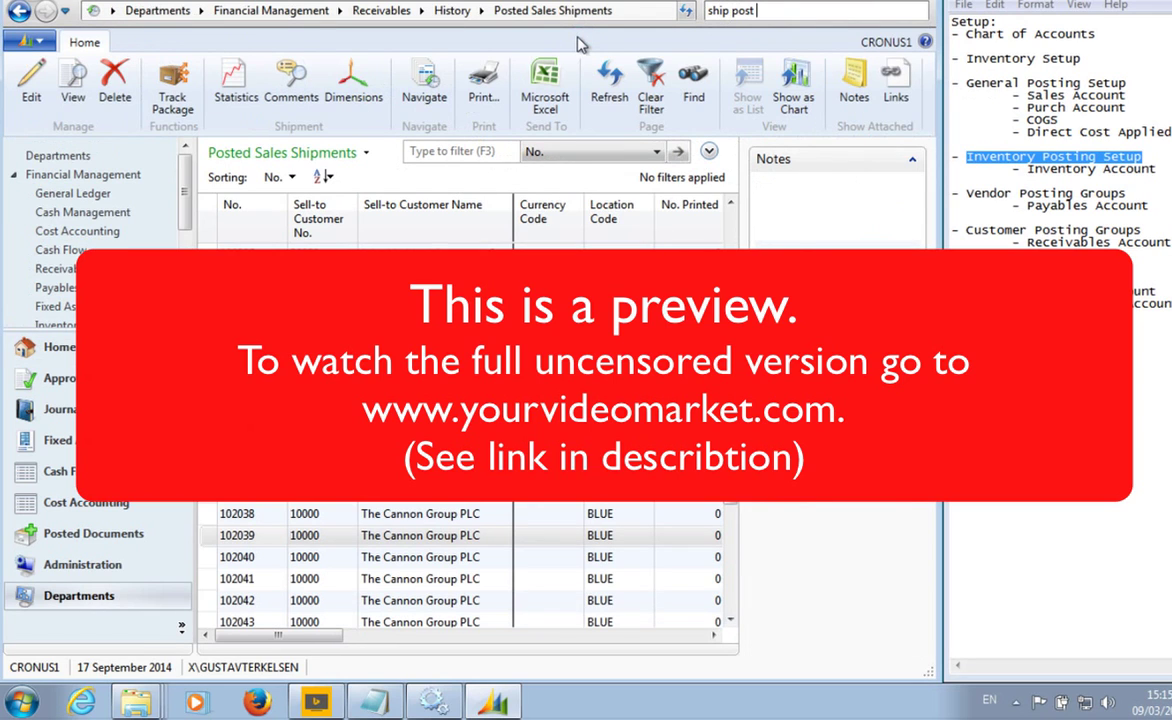
# Step: Open the last CUSTOMER shipment in the list and run Navigate on it to view its related entries
pyautogui.scroll(-5, 465, 560)
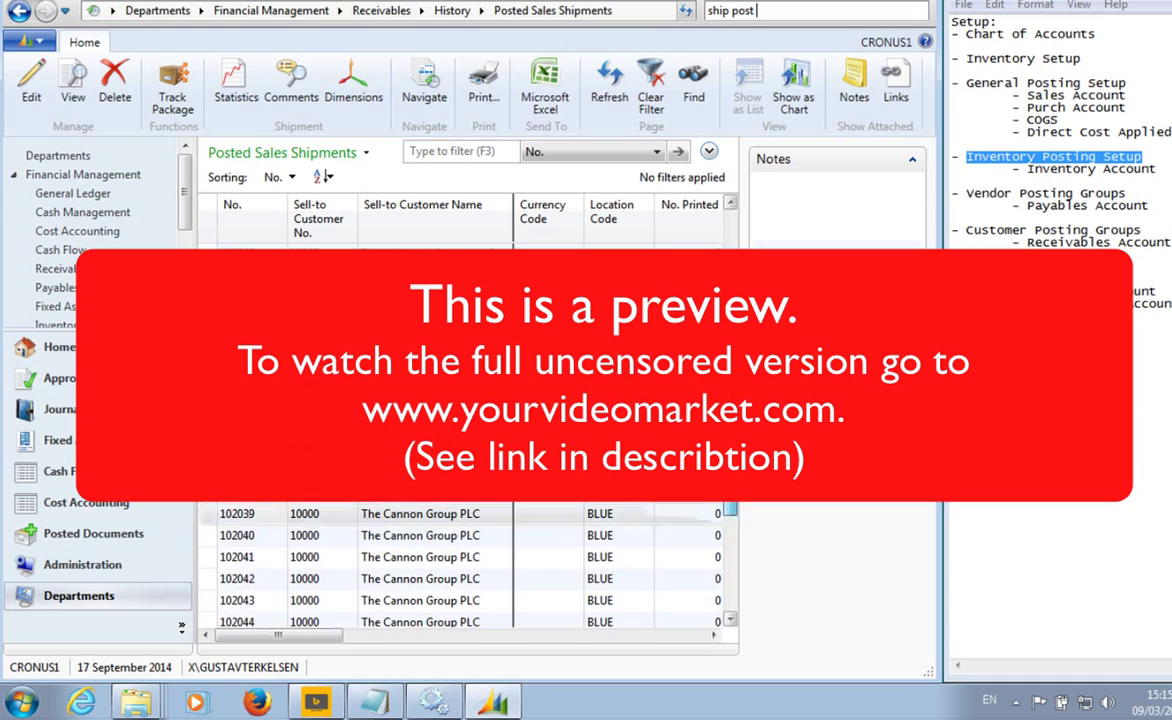
pyautogui.click(322, 603)
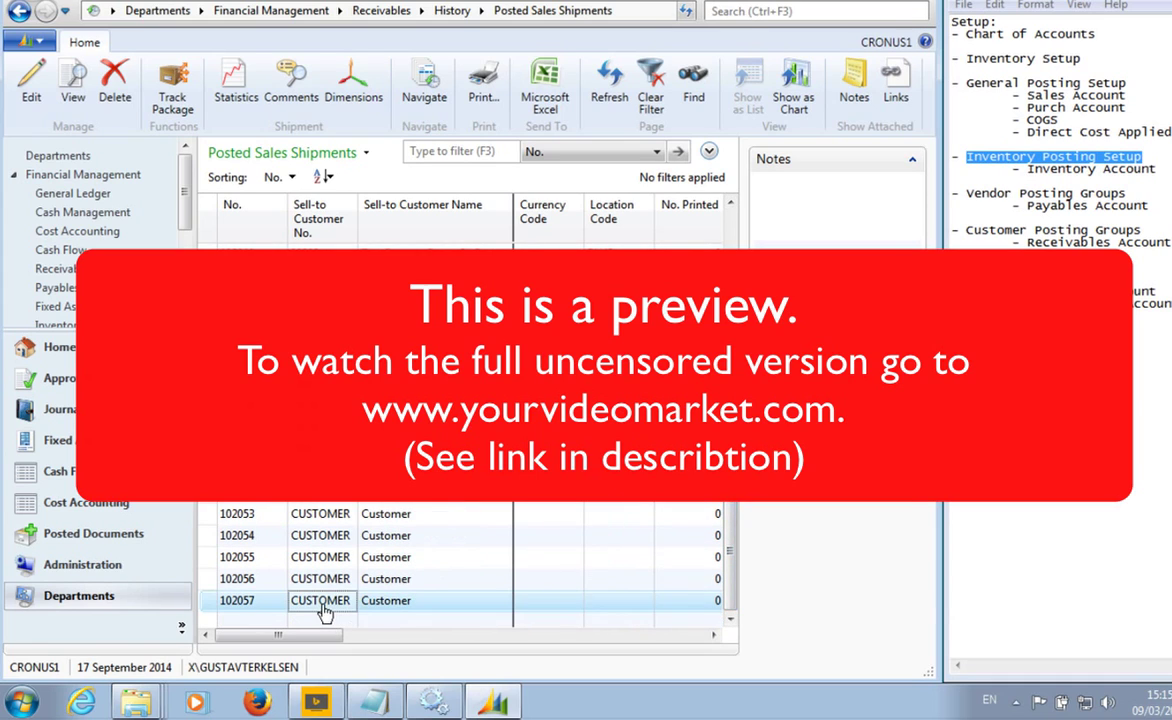
pyautogui.doubleClick(322, 603)
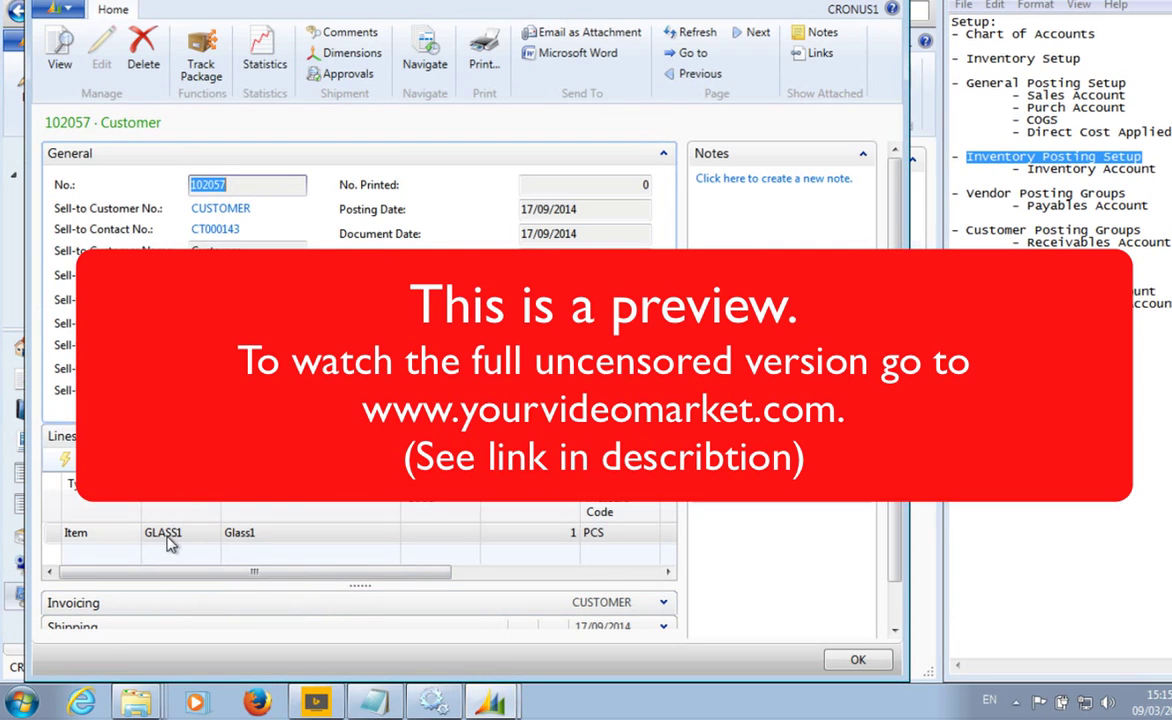
pyautogui.click(407, 63)
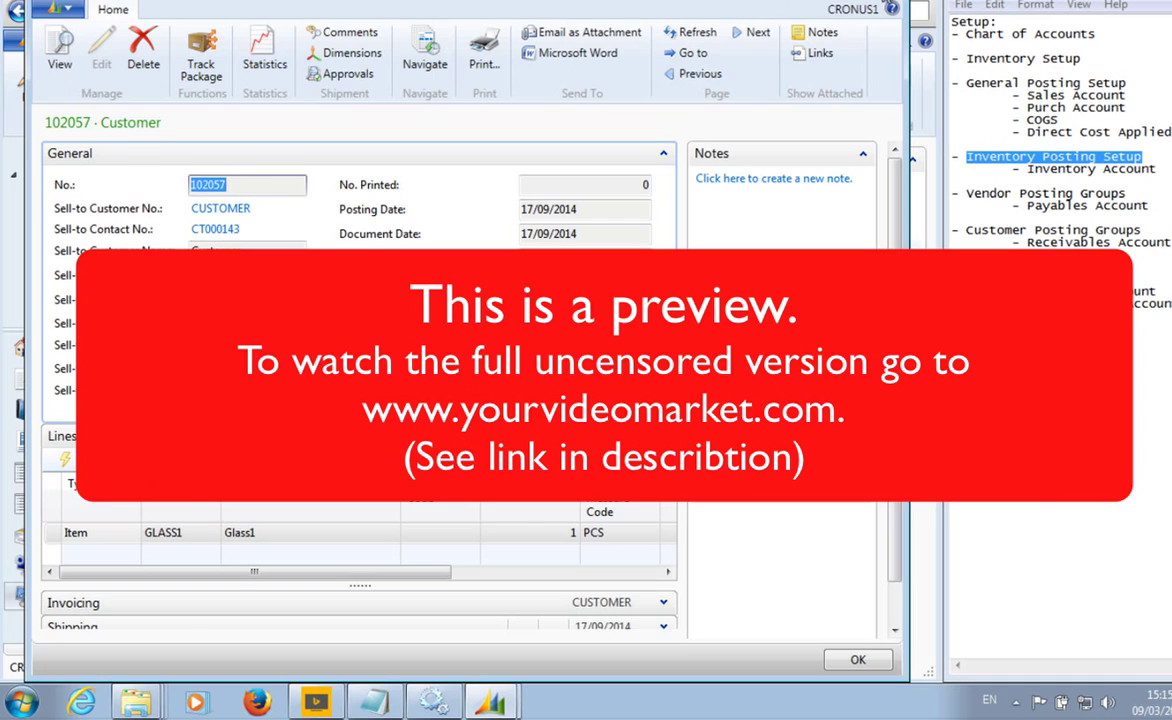
# Step: Leave the shipment, search for "post sa inv" and open the Posted Sales Invoices list under Posted Documents
pyautogui.click(810, 6)
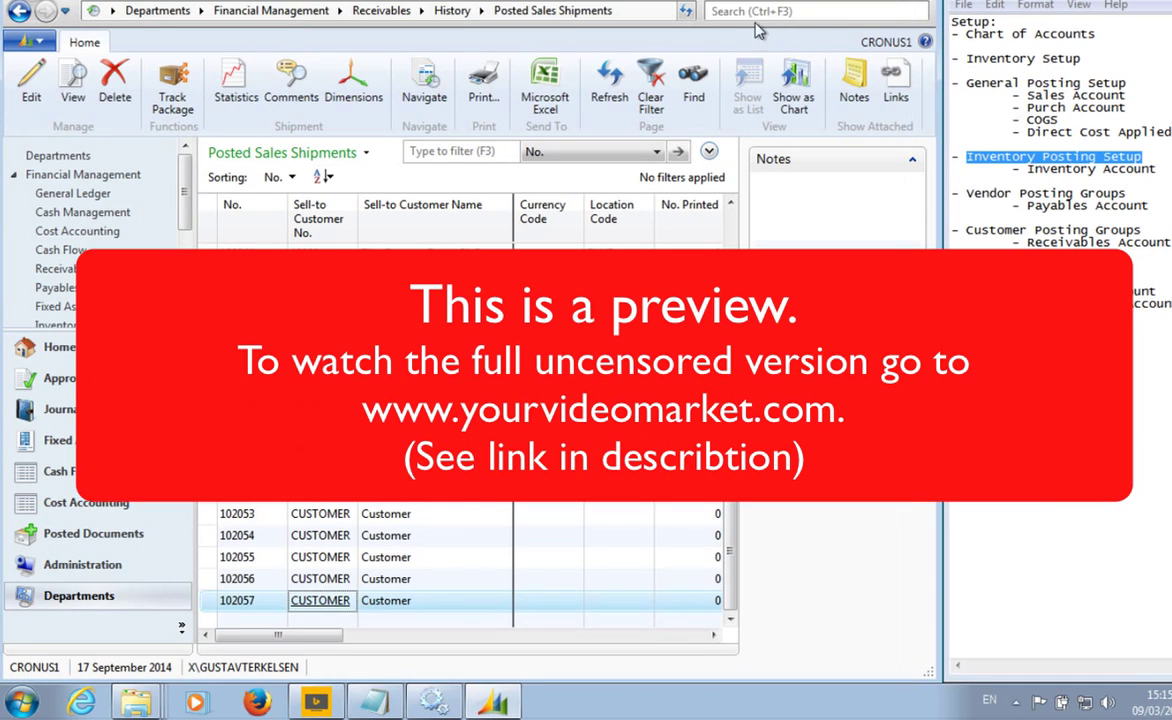
pyautogui.write('po')
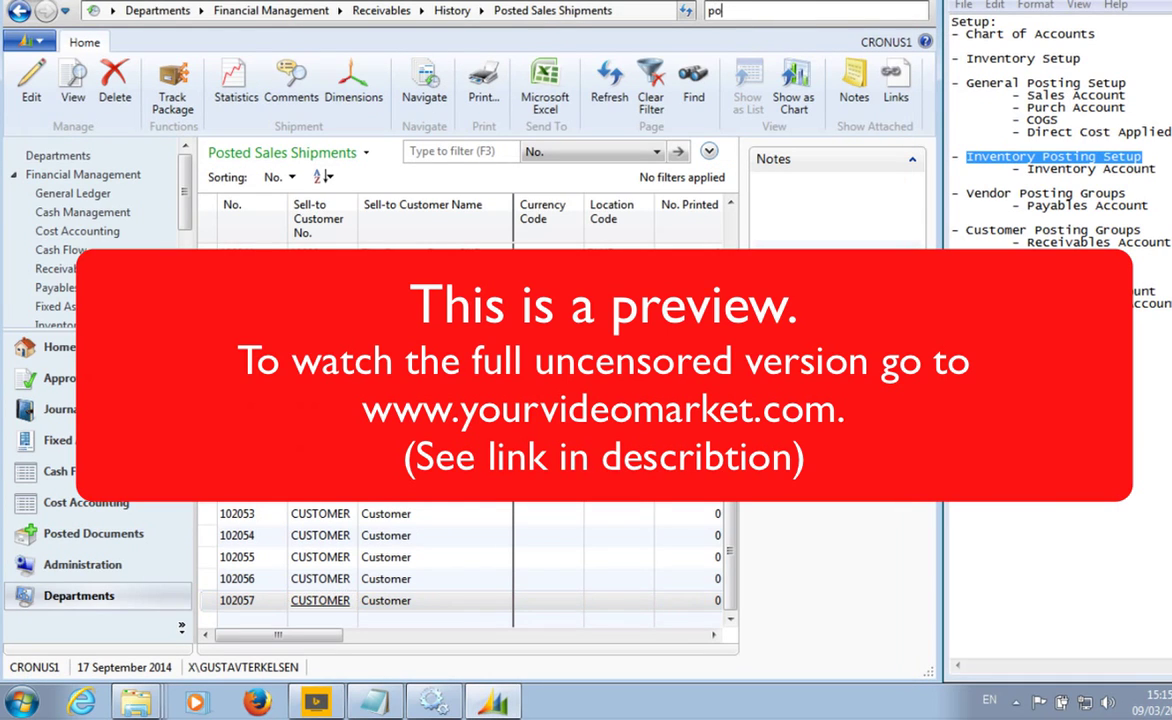
pyautogui.write('st s')
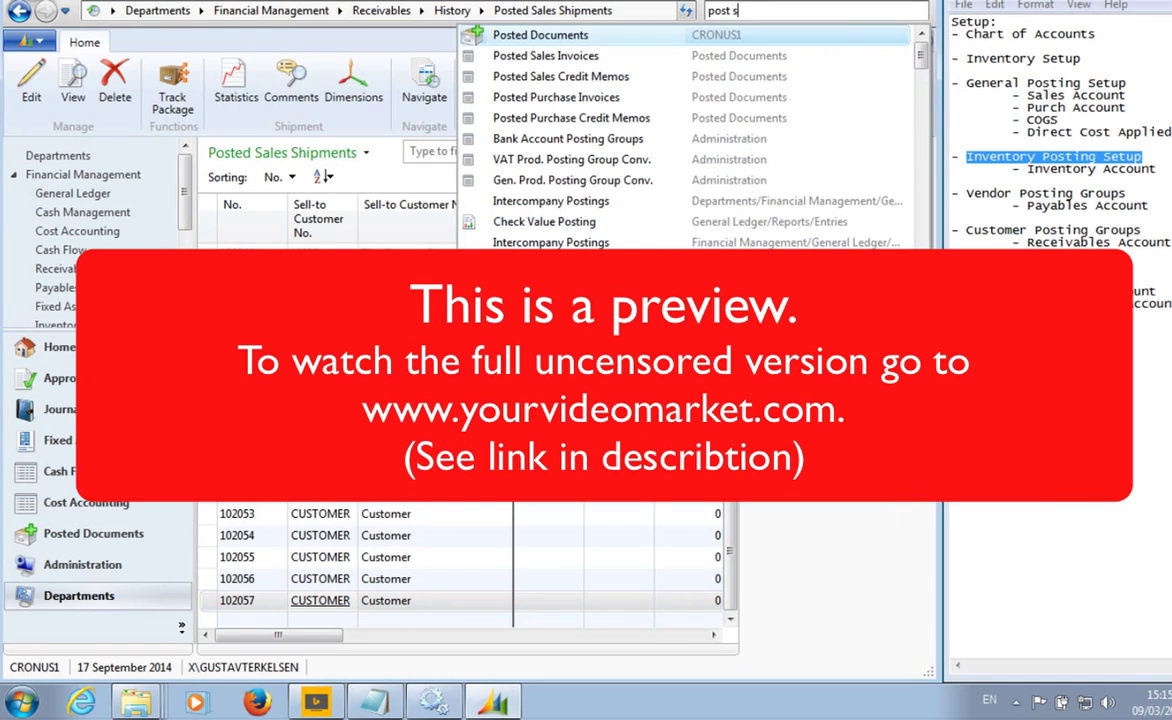
pyautogui.write('a inv')
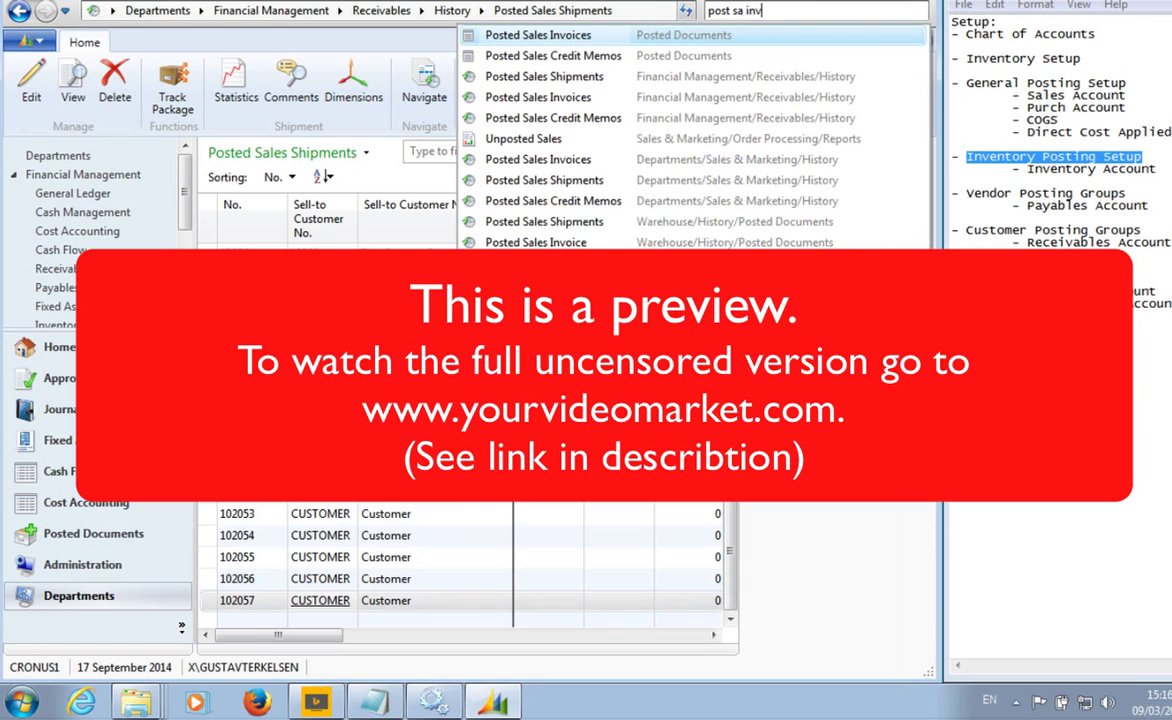
pyautogui.click(567, 38)
# Step: Open the last CUSTOMER invoice in the list and run Navigate on it to view the related entries
pyautogui.scroll(-4, 729, 560)
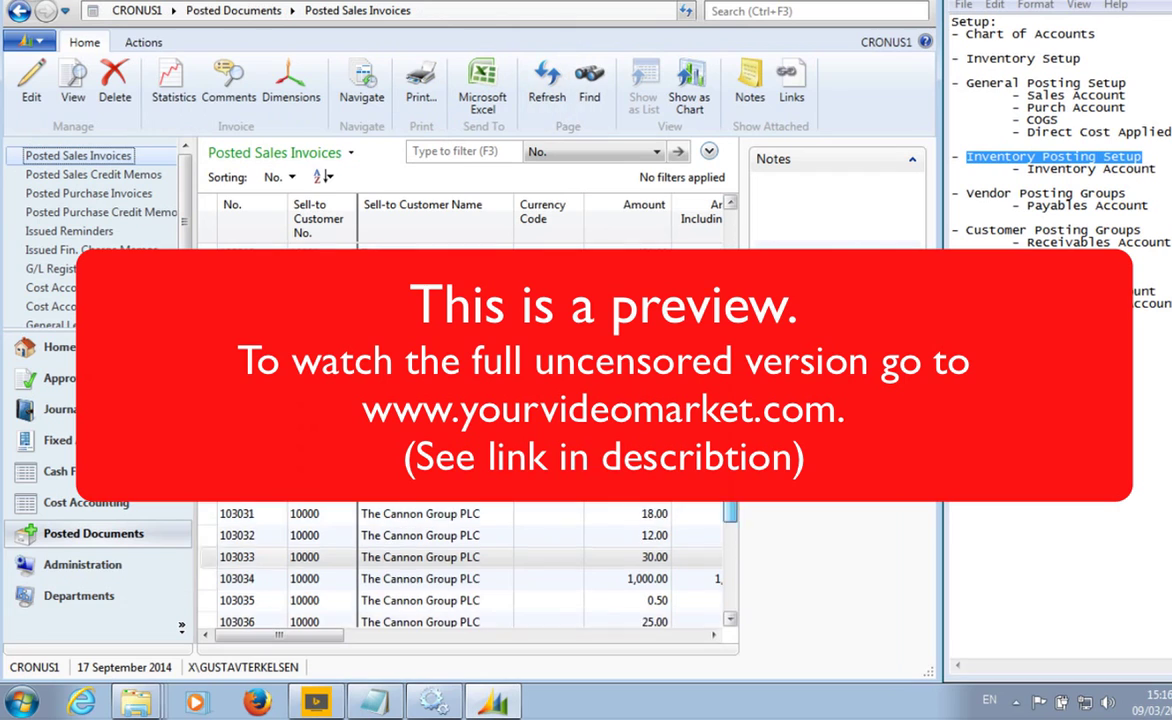
pyautogui.click(390, 602)
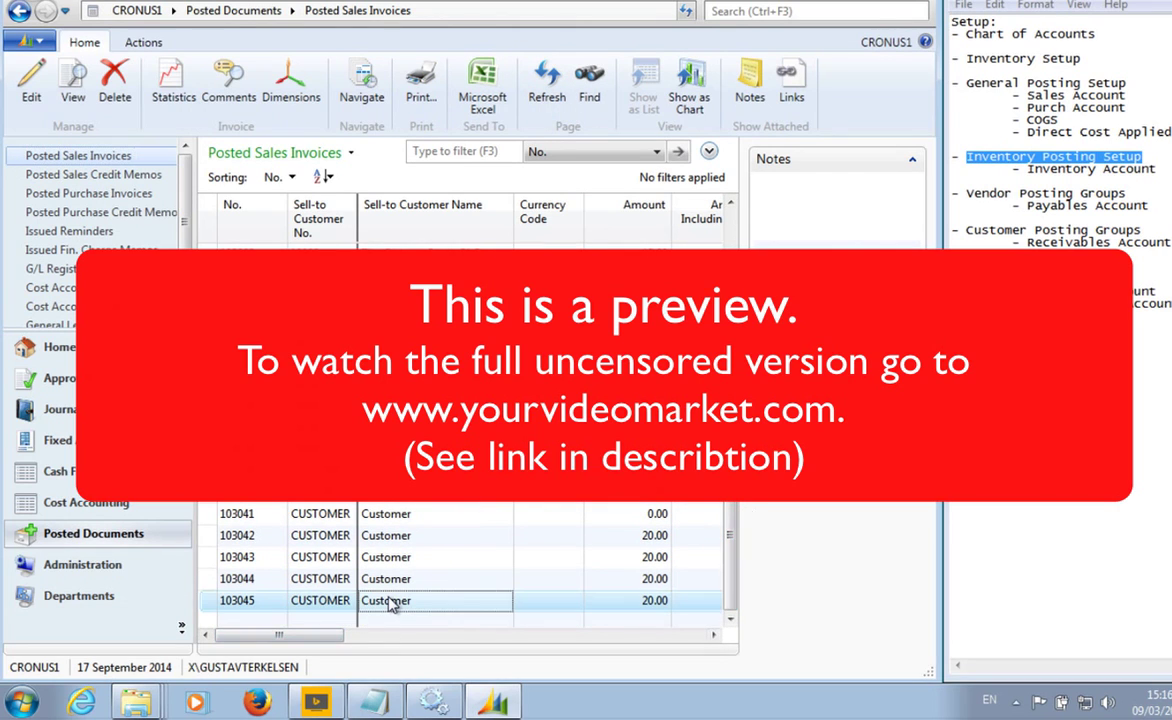
pyautogui.doubleClick(390, 602)
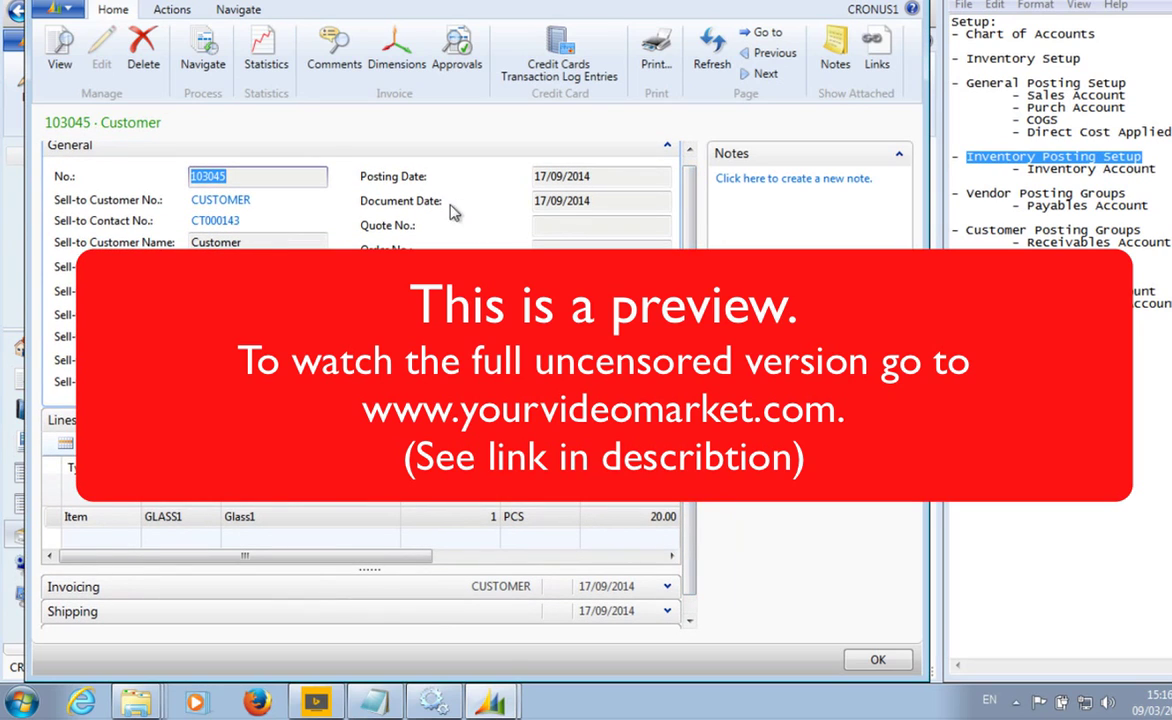
pyautogui.click(206, 62)
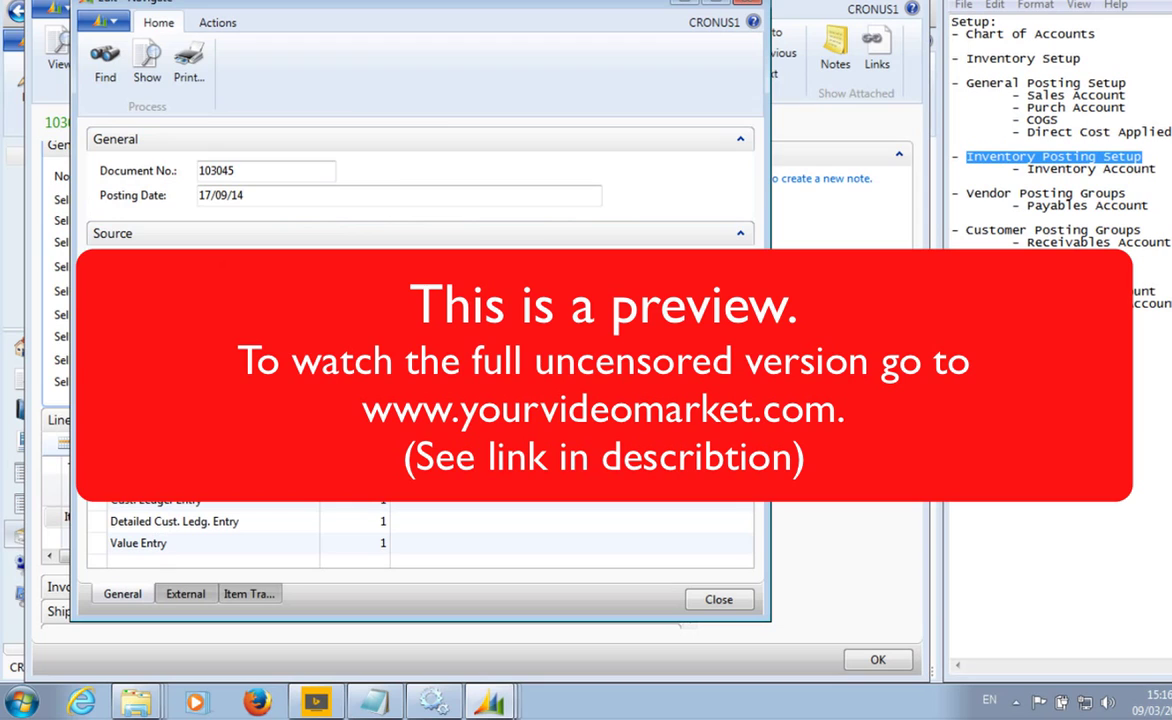
# Step: Open the sales invoice's General Ledger Entries, examine accounts including Debtors / Receivables, Cost of Goods Sold and Inventory, and close the entries
pyautogui.press('Return')
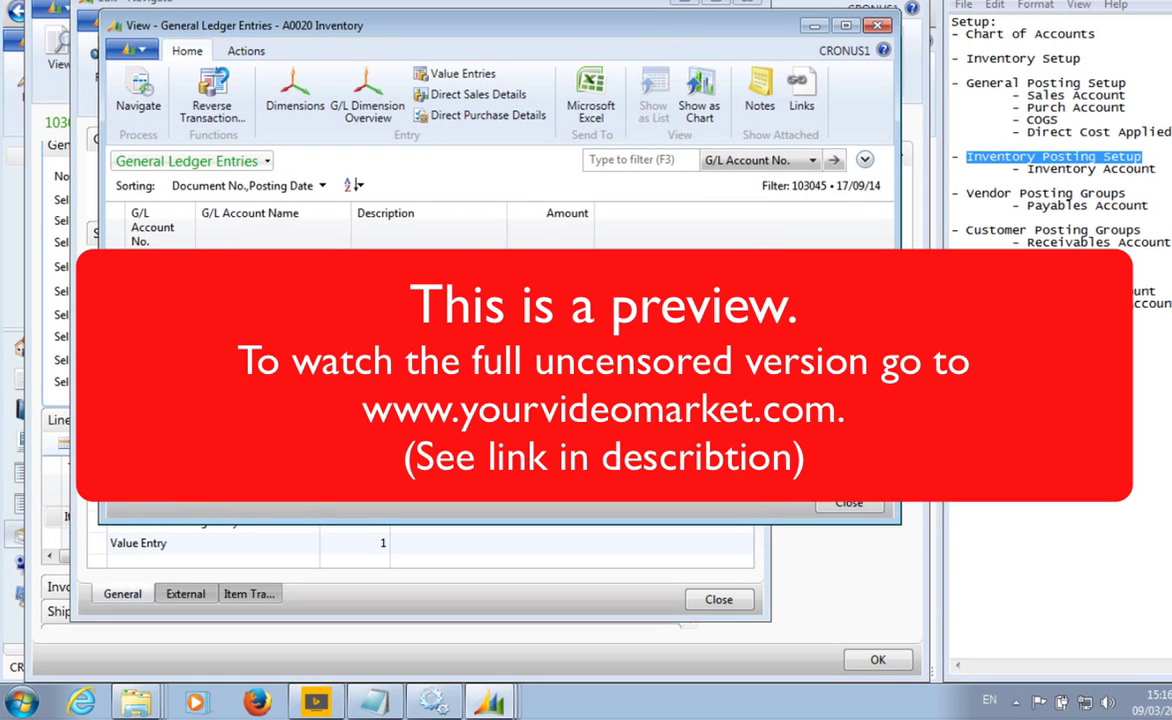
pyautogui.press('Down')
pyautogui.press('Down')
pyautogui.press('Down')
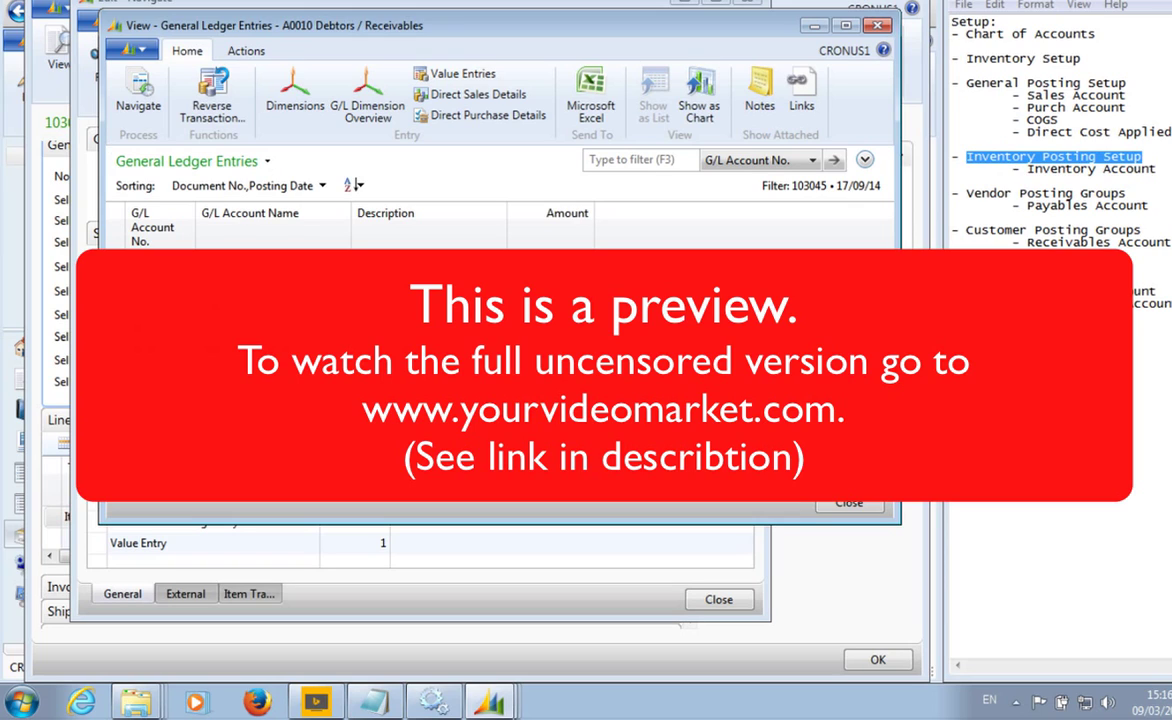
pyautogui.press('Down')
pyautogui.press('Down')
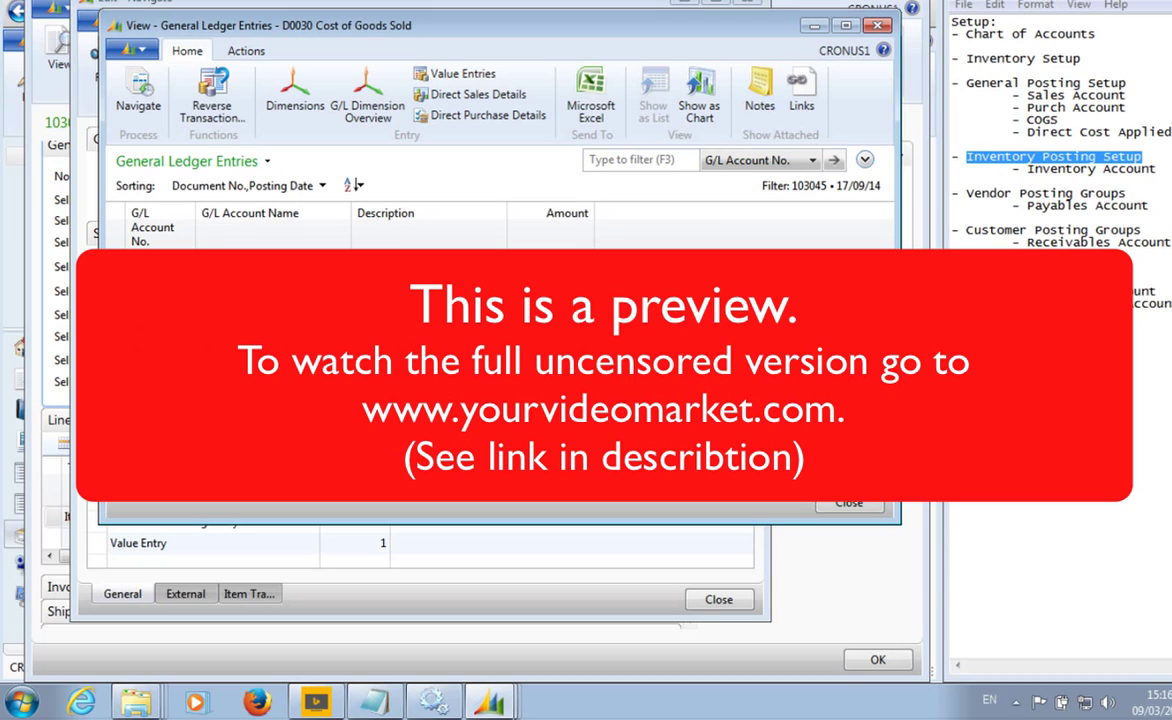
pyautogui.press('Down')
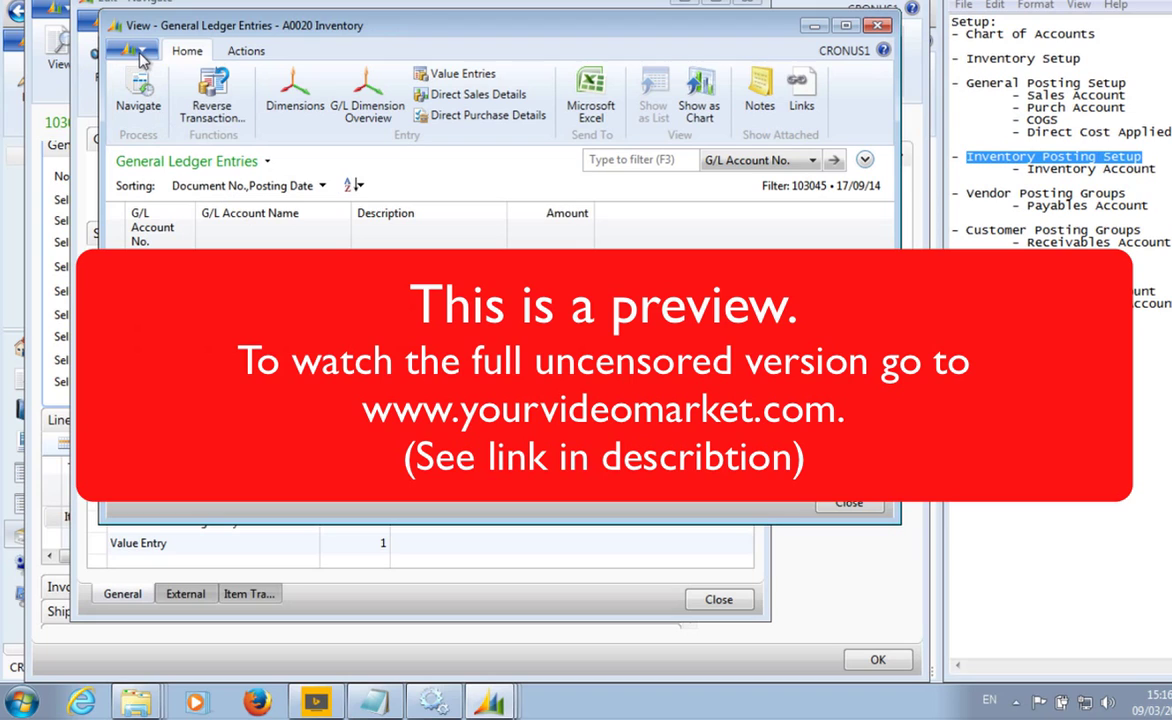
pyautogui.click(879, 26)
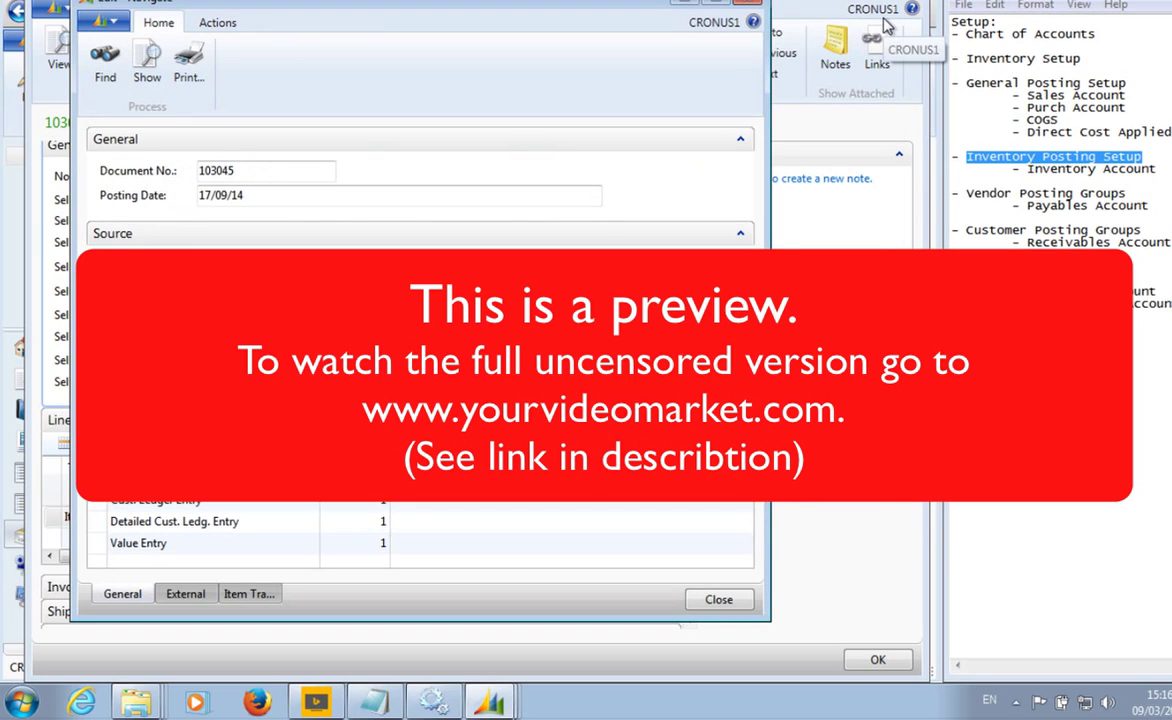